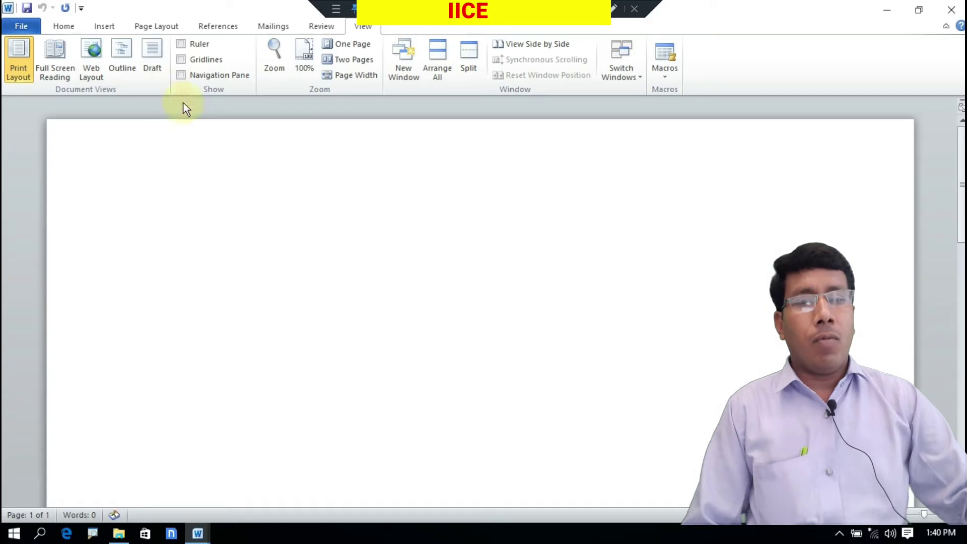
pyautogui.scroll(-3, 325, 226)
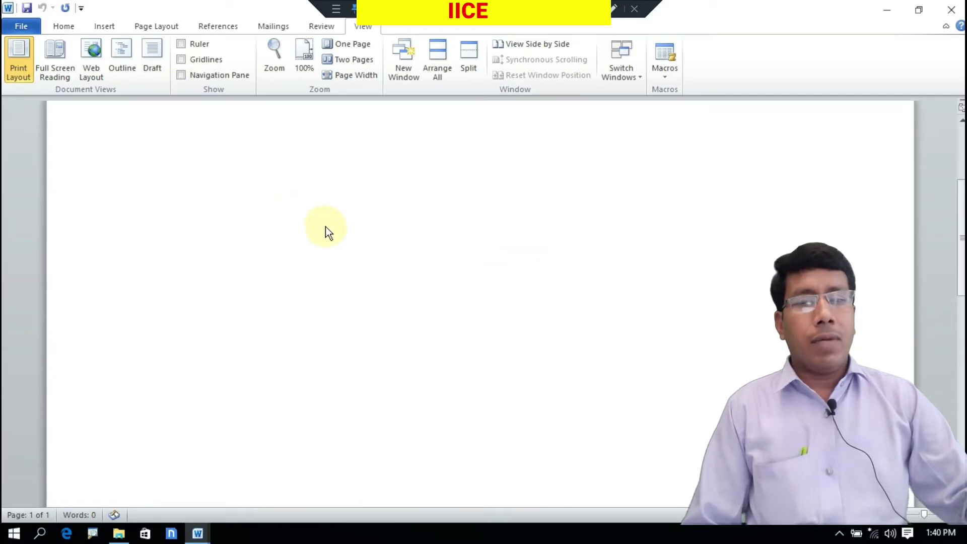
pyautogui.scroll(3, 422, 312)
pyautogui.scroll(1, 422, 209)
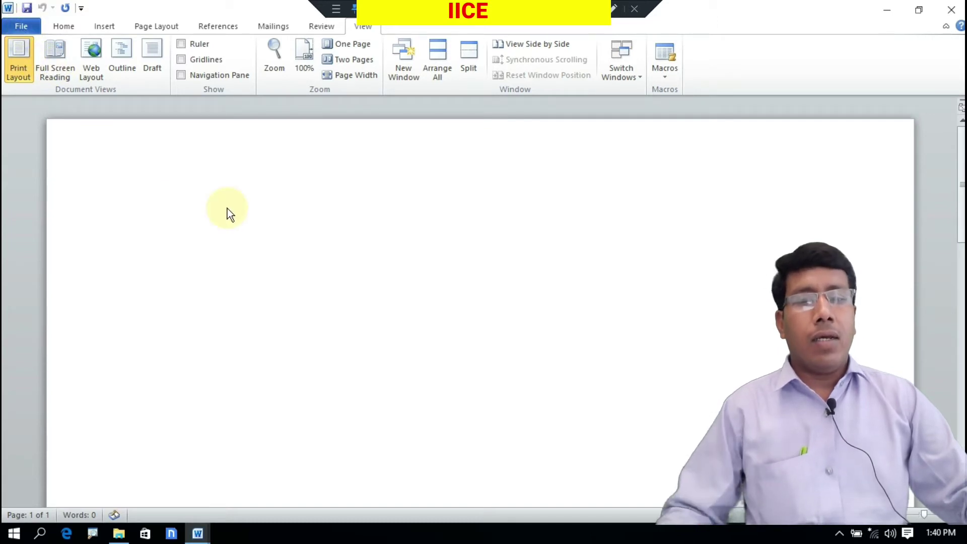
pyautogui.click(366, 224)
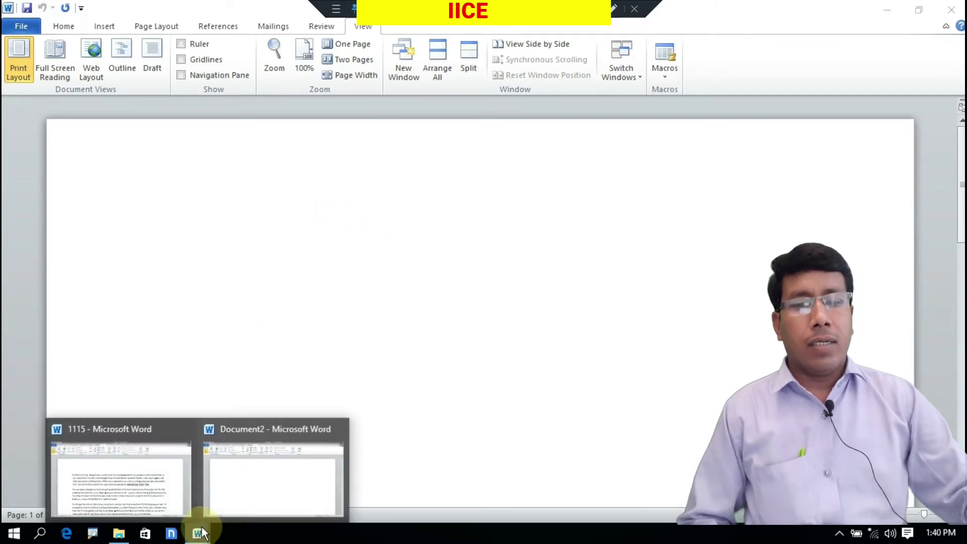
# - Switch to the open document 1115 and place the cursor in the first line of its opening paragraph
pyautogui.moveTo(198, 533)
pyautogui.click(189, 474)
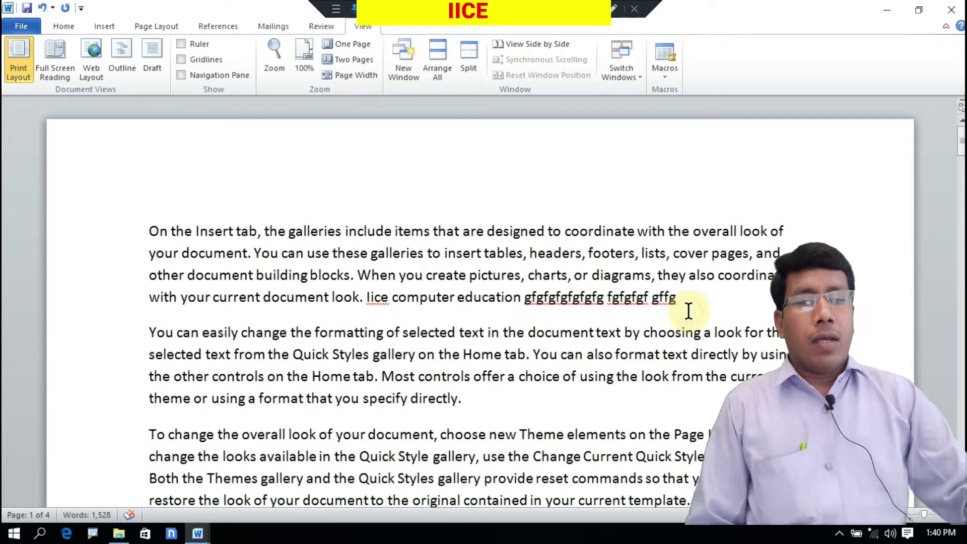
pyautogui.click(704, 305)
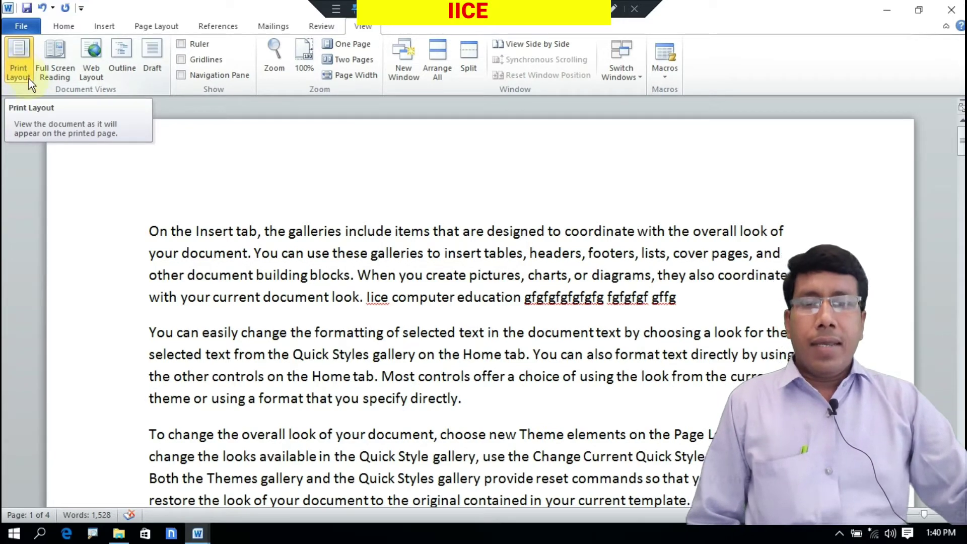
pyautogui.click(403, 231)
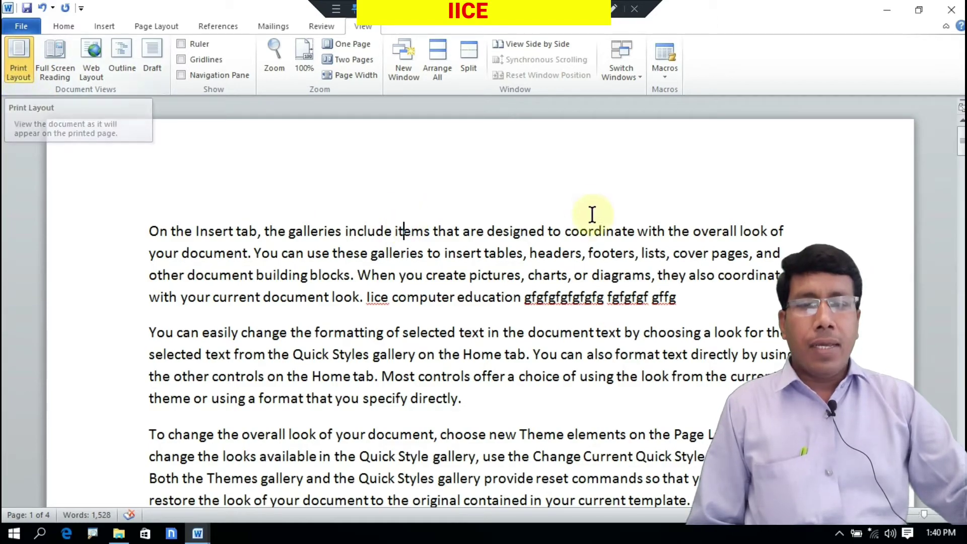
# - Zoom the print layout out to two pages side by side, look over the pages, and zoom back in to one page
pyautogui.scroll(-3, 599, 232)
pyautogui.scroll(-3, 600, 231)
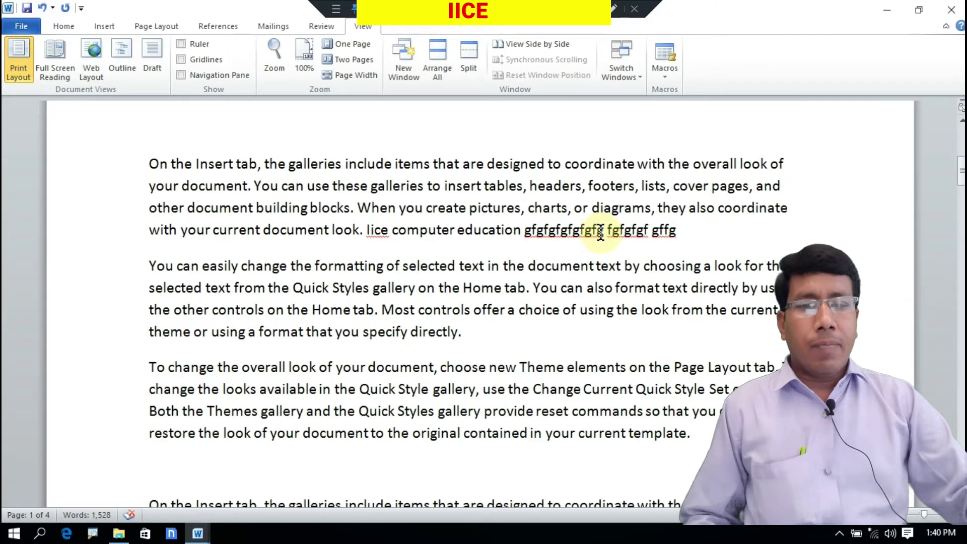
pyautogui.keyDown('ctrl'); pyautogui.scroll(-4, 600, 233); pyautogui.keyUp('ctrl')
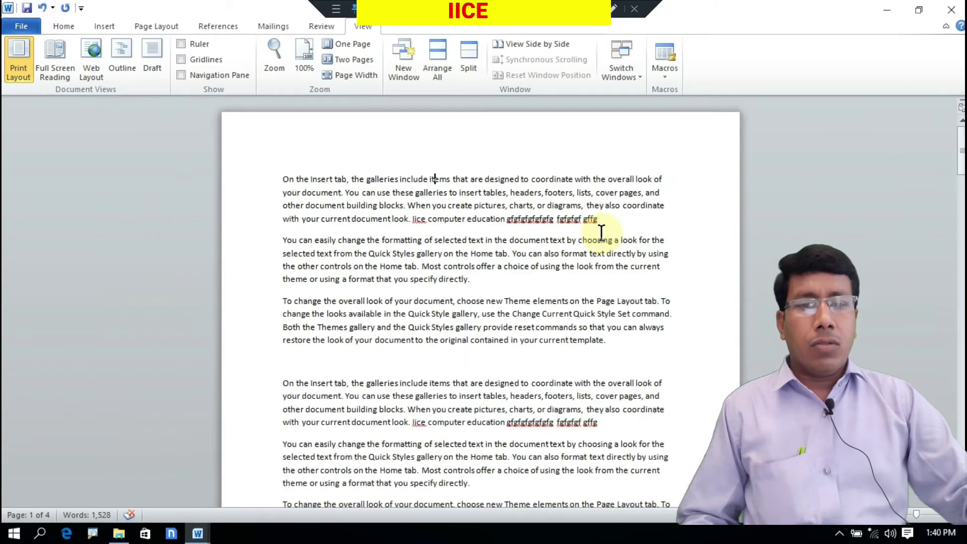
pyautogui.keyDown('ctrl'); pyautogui.scroll(-2, 600, 232); pyautogui.keyUp('ctrl')
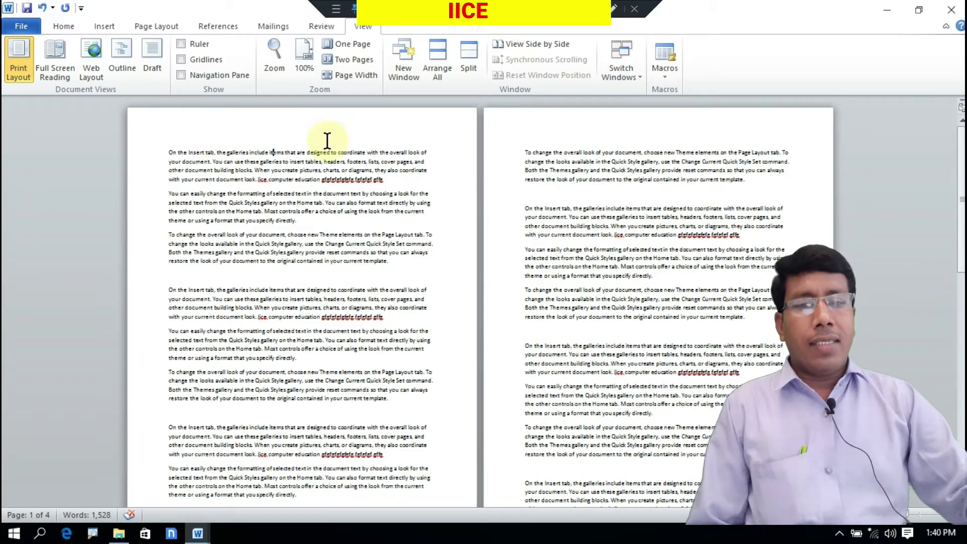
pyautogui.scroll(-1, 381, 421)
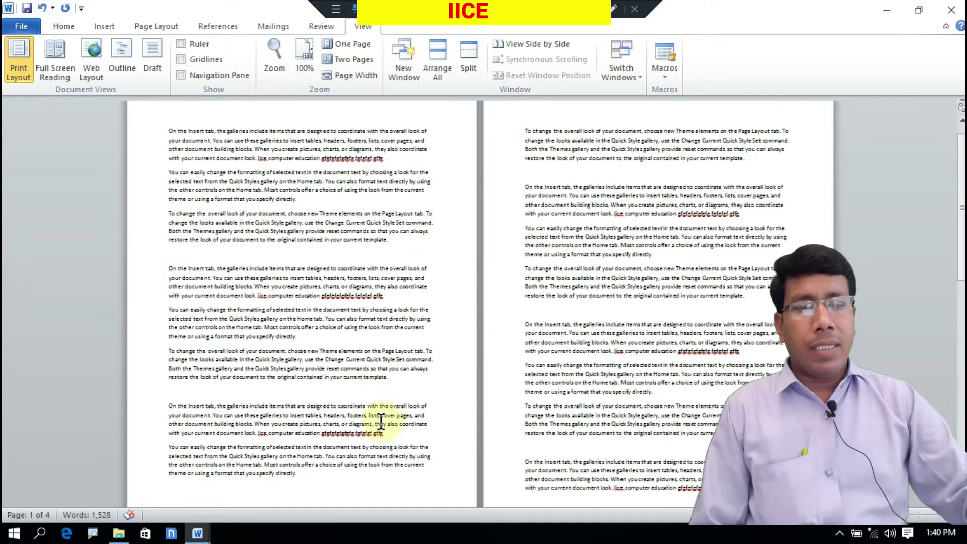
pyautogui.scroll(1, 383, 352)
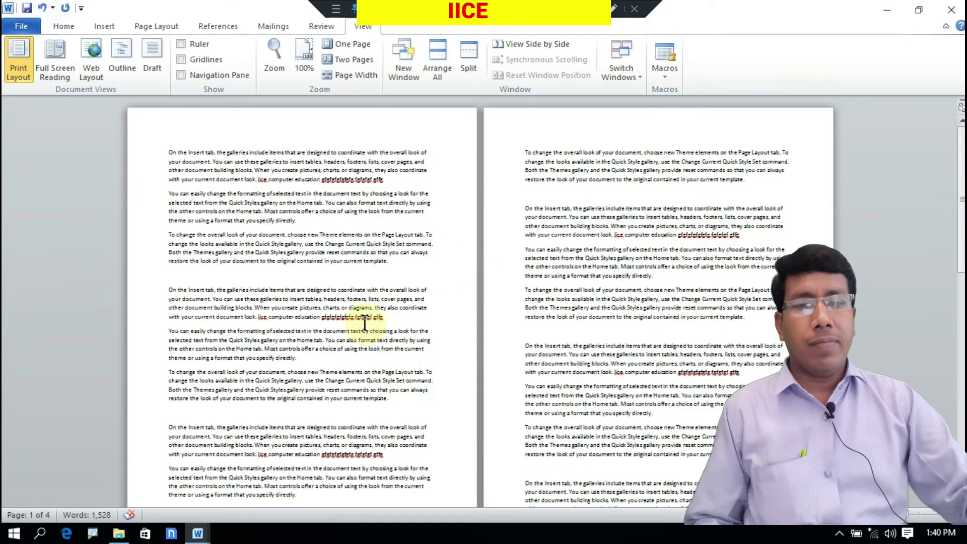
pyautogui.scroll(3, 365, 322)
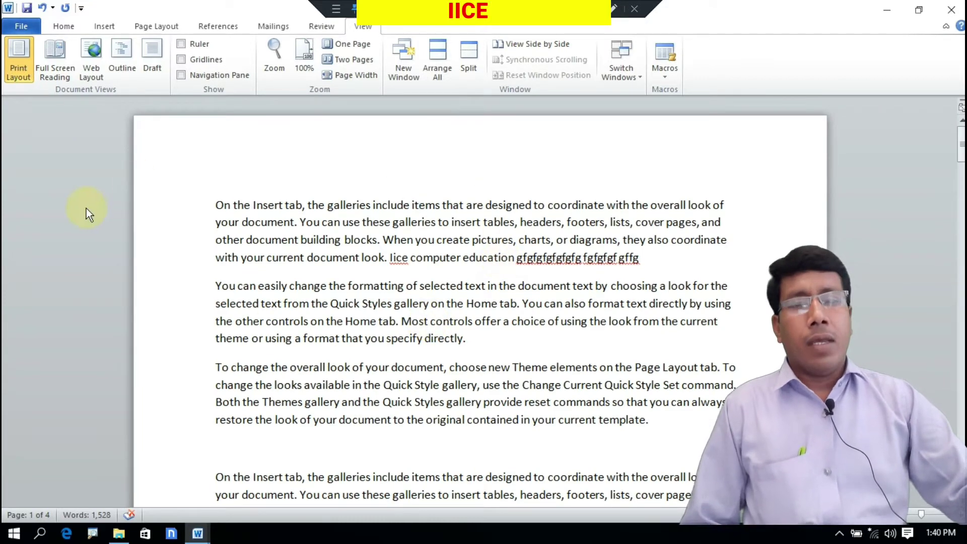
# - View the document in Full Screen Reading mode and return to Print Layout
pyautogui.click(61, 71)
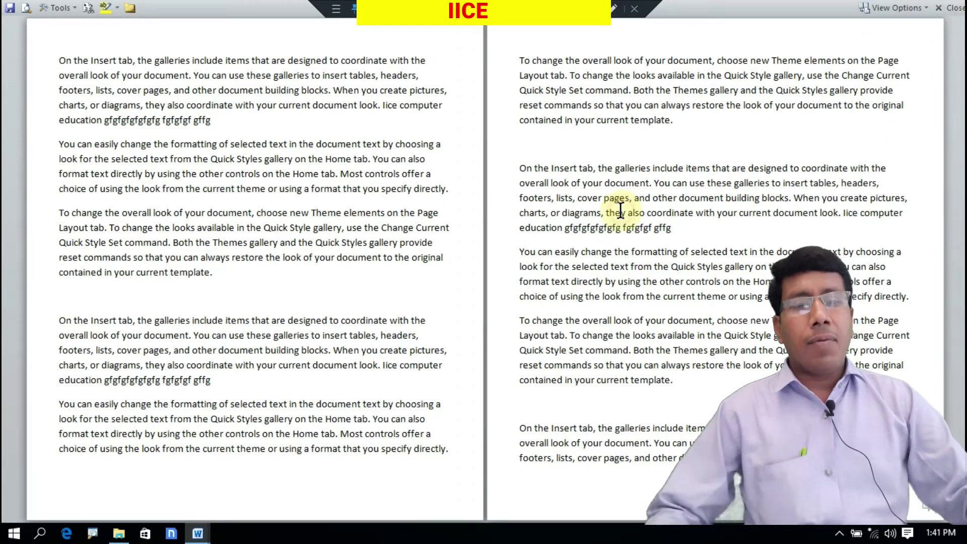
pyautogui.press('Escape')
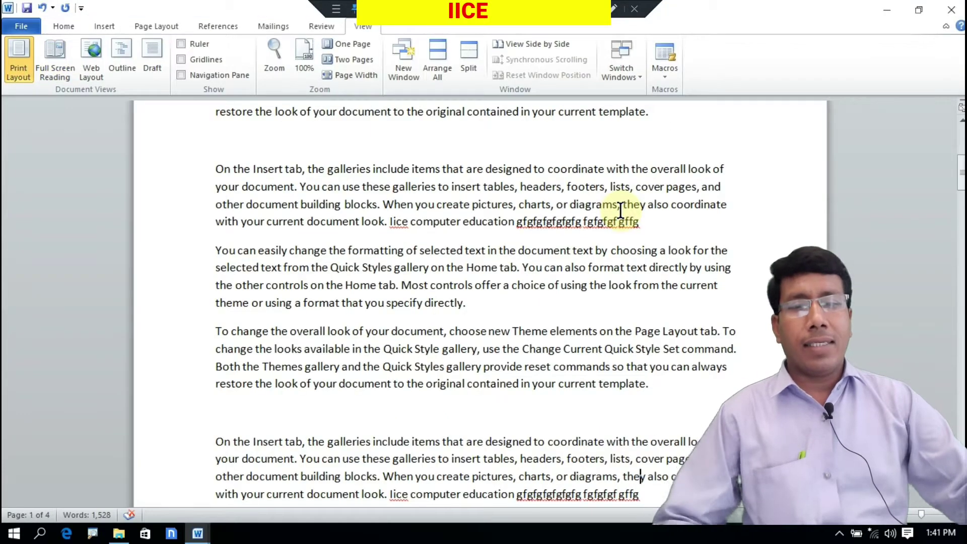
pyautogui.scroll(1, 318, 151)
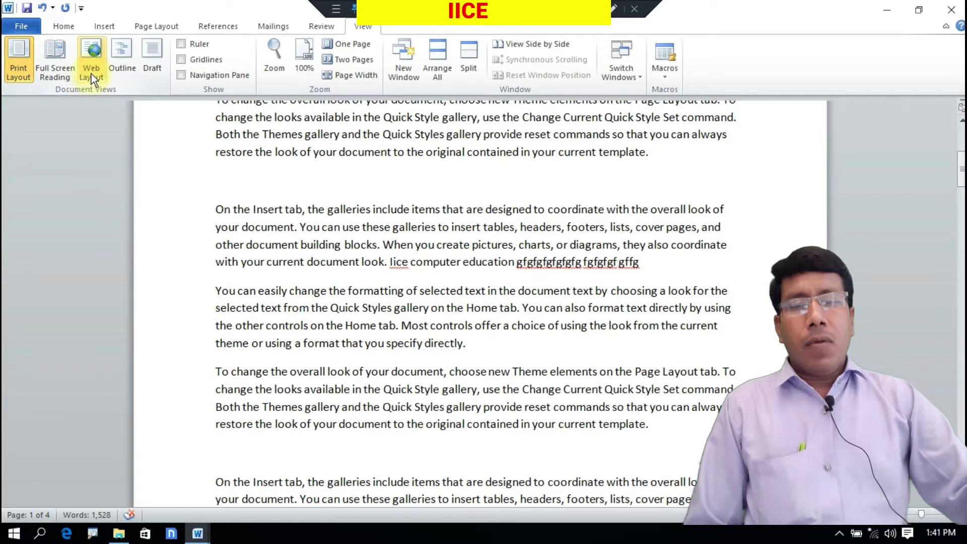
# - From the end of the first paragraph, view the document in Web Layout, look through its text, and return to Print Layout
pyautogui.click(365, 183)
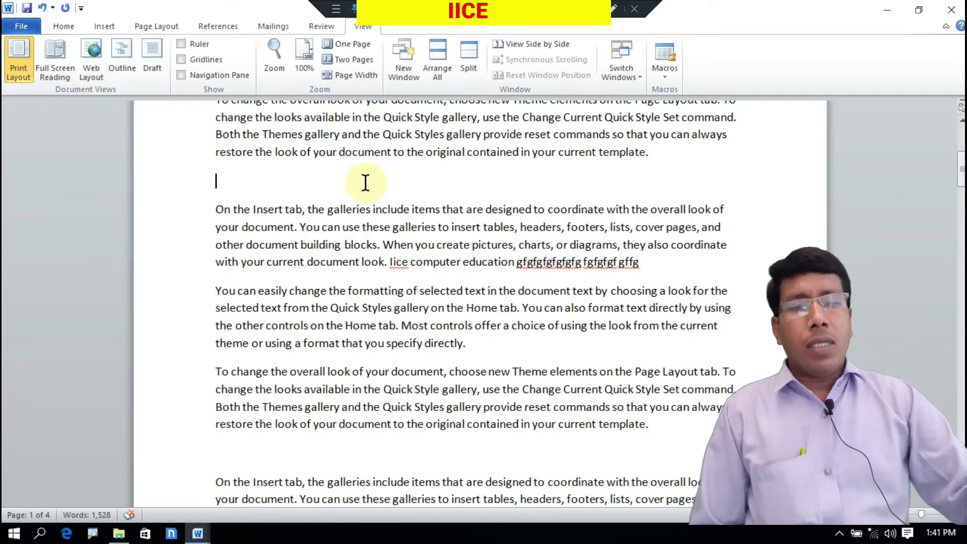
pyautogui.scroll(5, 442, 190)
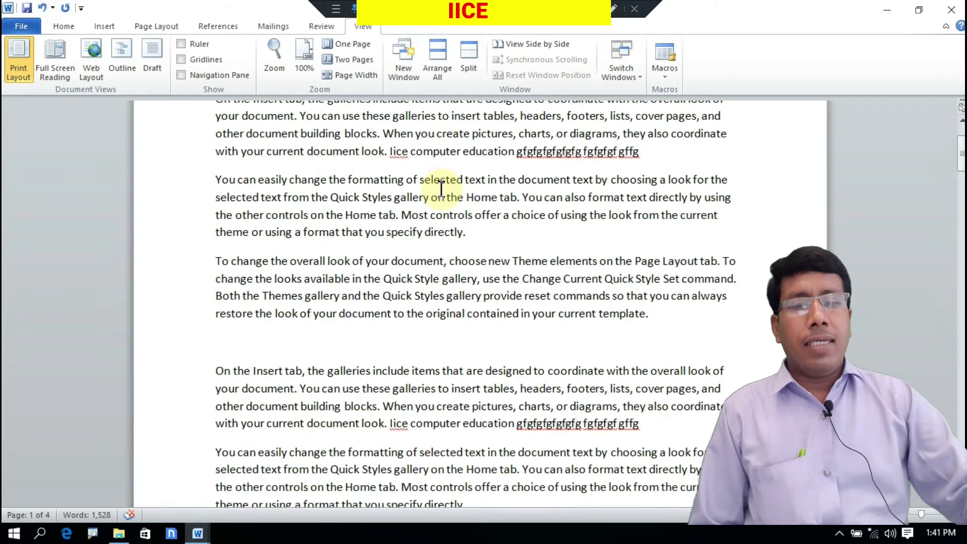
pyautogui.click(696, 261)
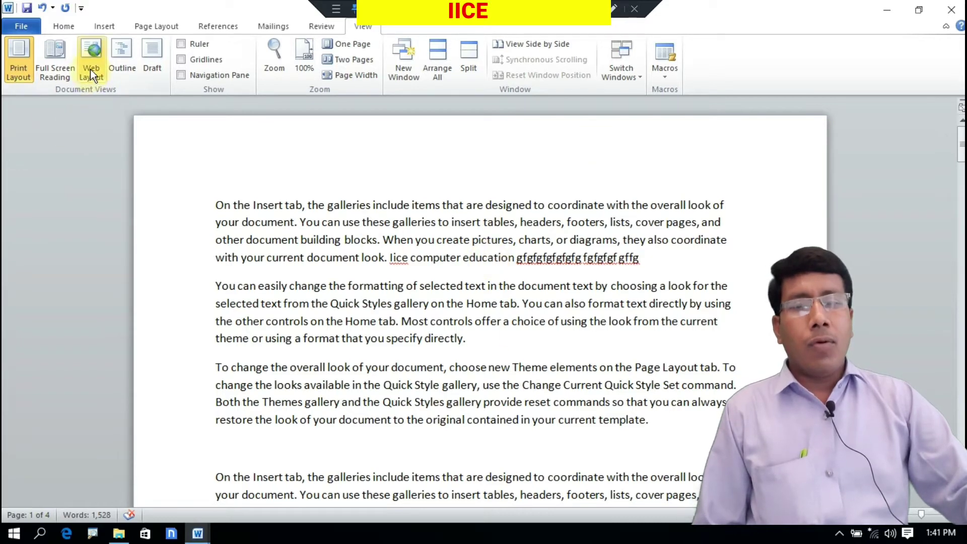
pyautogui.click(89, 56)
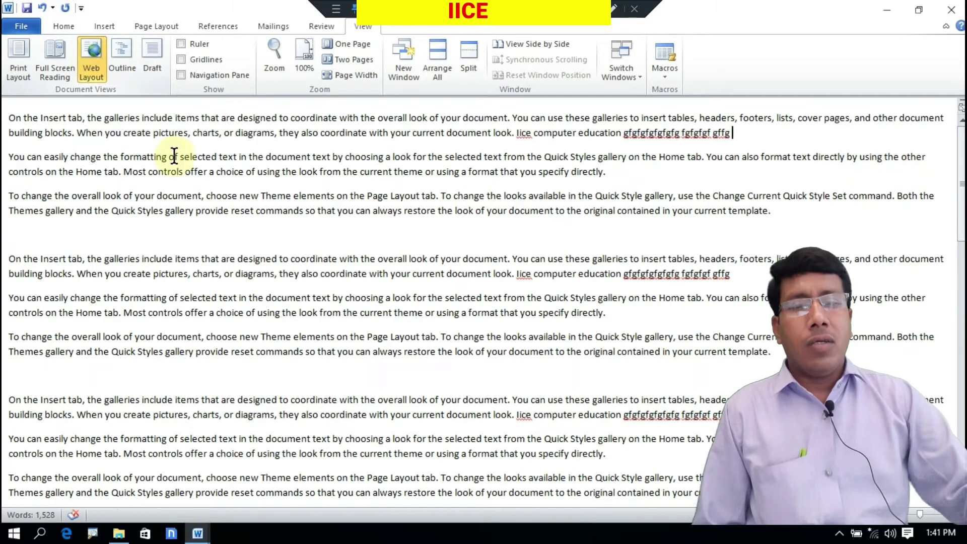
pyautogui.scroll(-3, 441, 245)
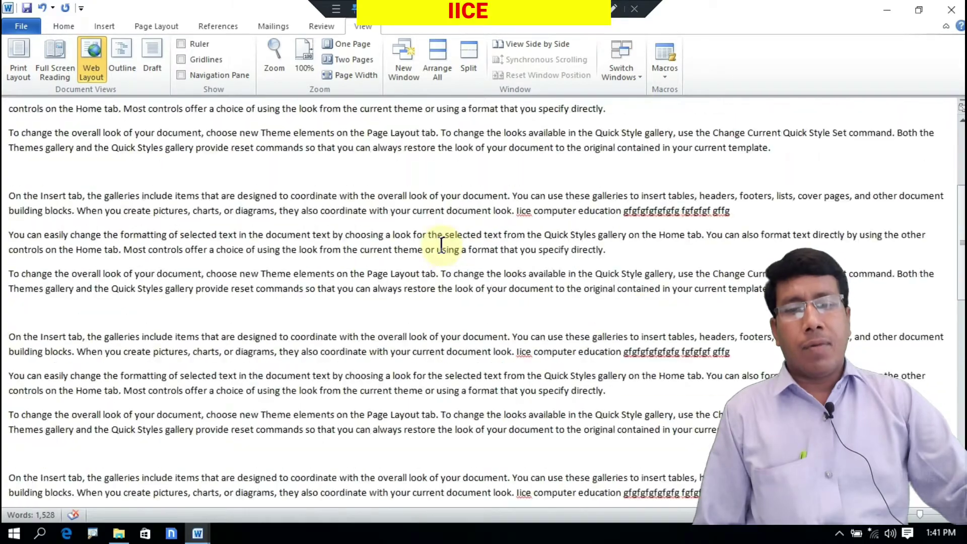
pyautogui.scroll(-3, 441, 246)
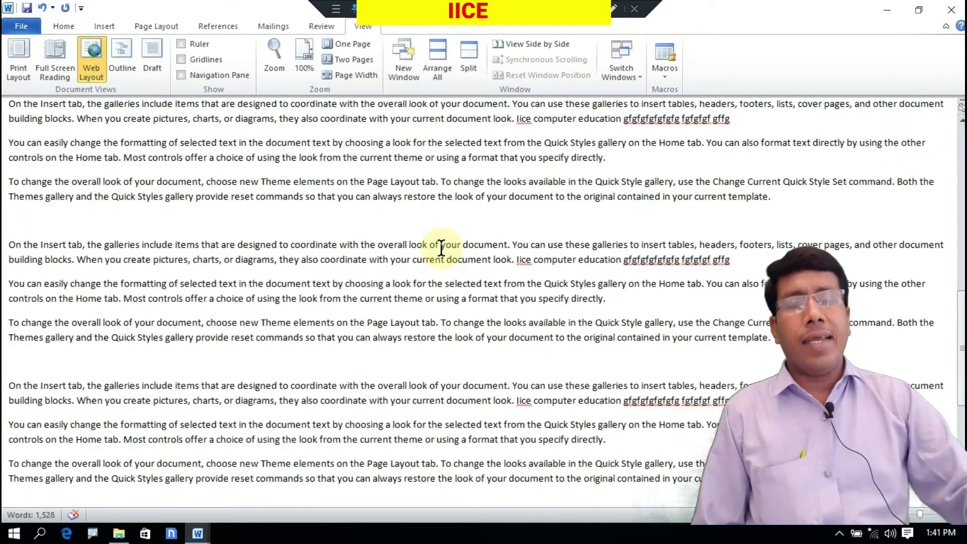
pyautogui.scroll(-5, 441, 246)
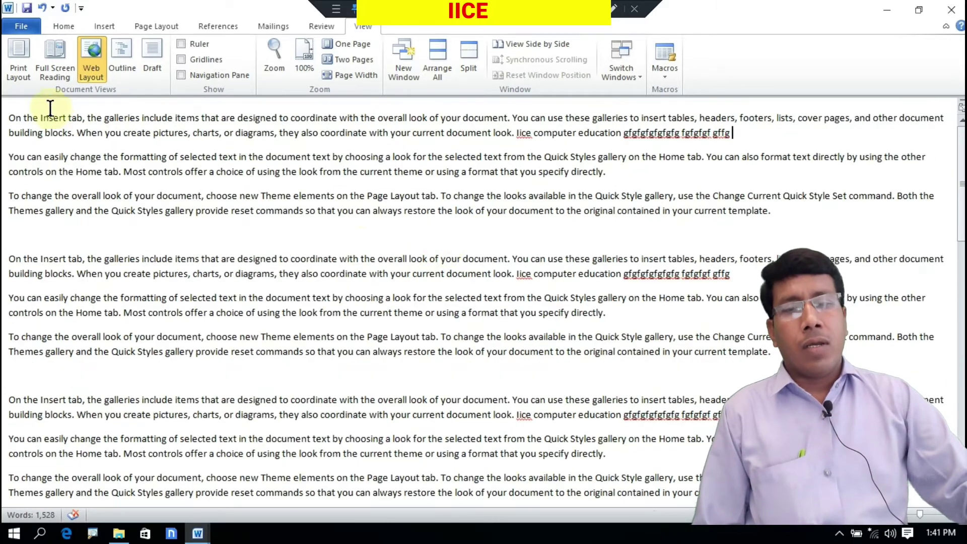
pyautogui.click(23, 75)
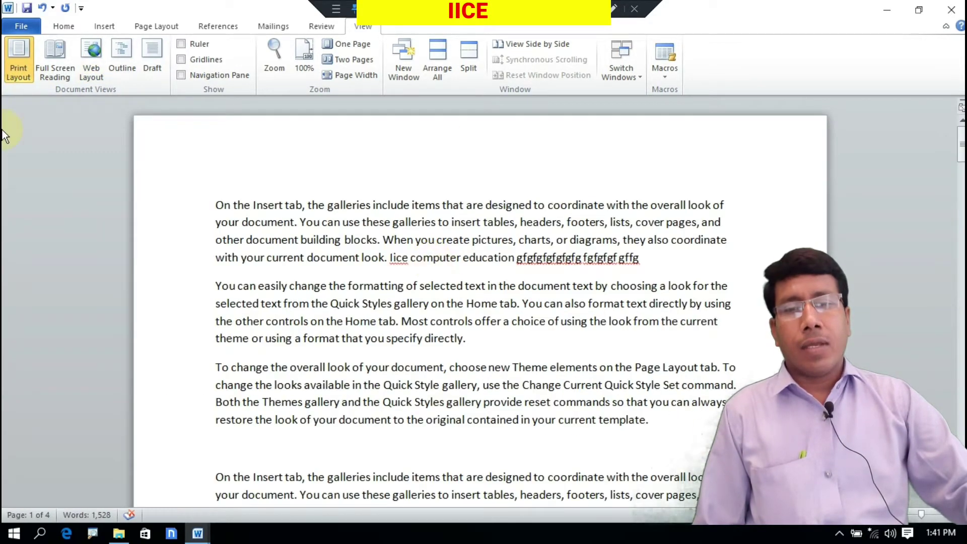
# - View the document in Draft mode, examine how the page breaks are marked throughout the text, and return to Print Layout
pyautogui.click(154, 55)
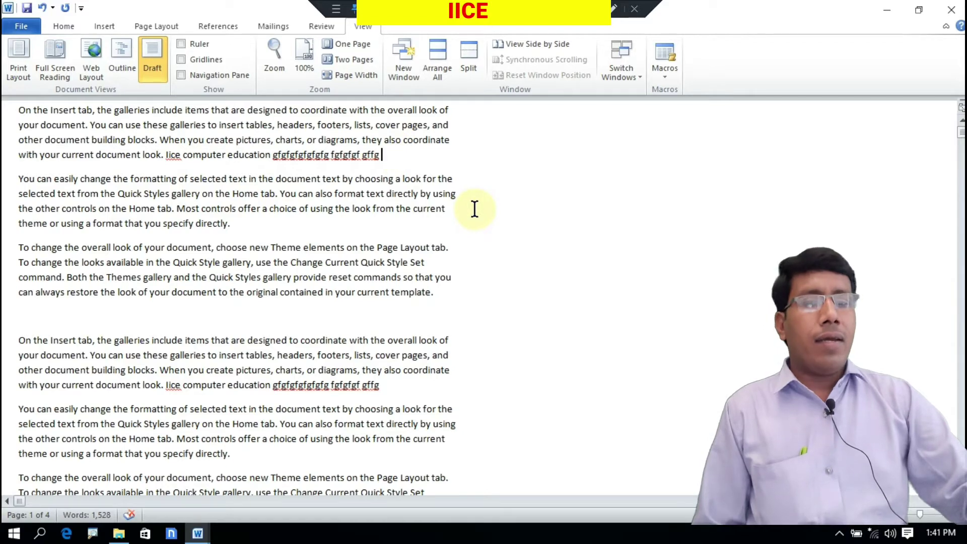
pyautogui.scroll(-3, 438, 190)
pyautogui.scroll(-5, 436, 188)
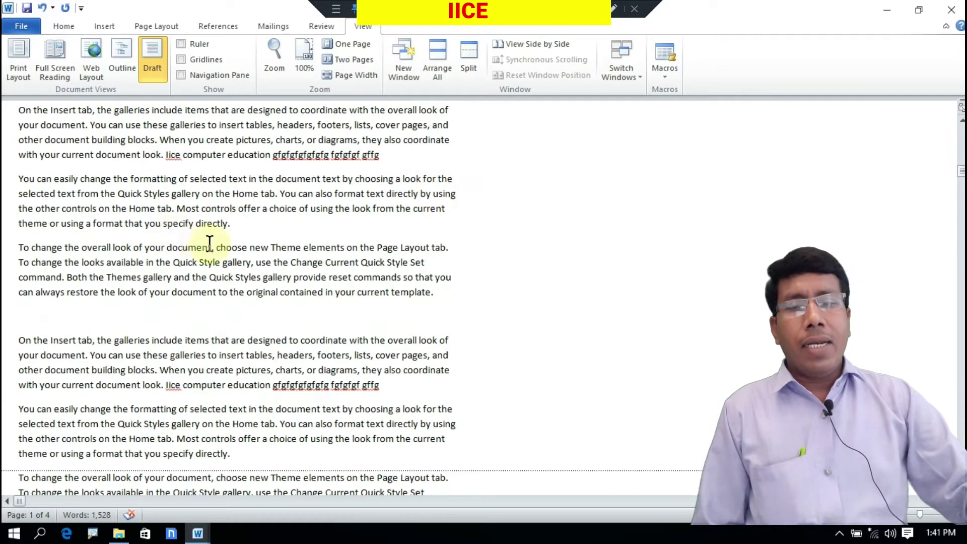
pyautogui.scroll(-4, 241, 275)
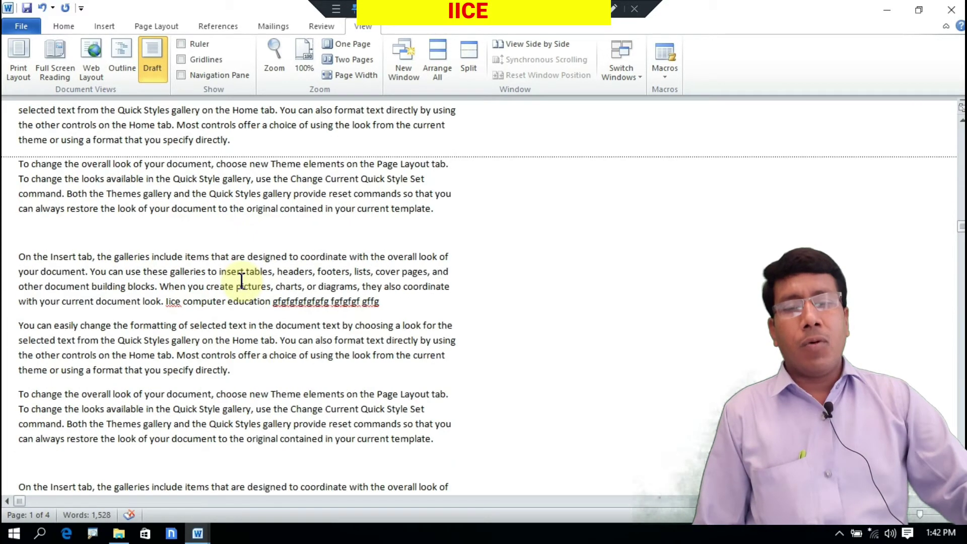
pyautogui.scroll(-6, 330, 241)
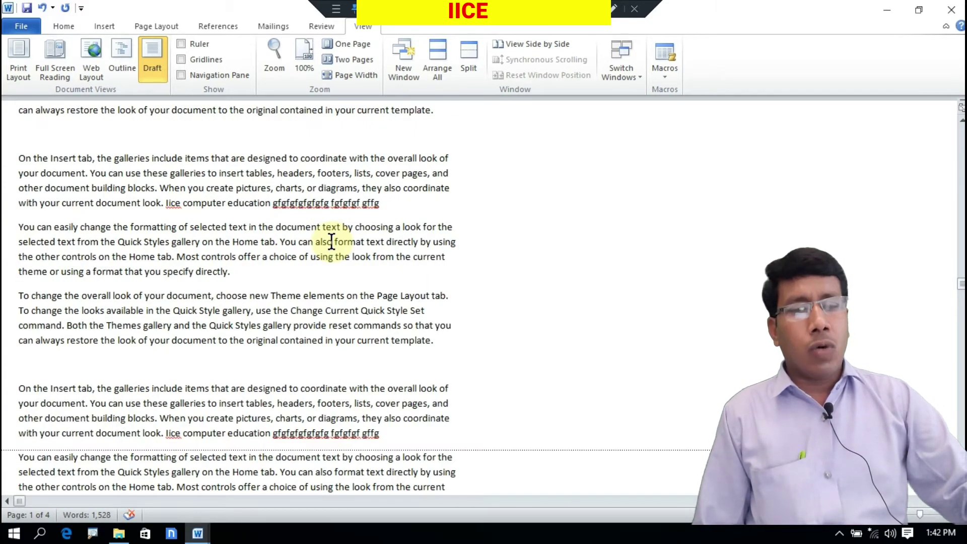
pyautogui.scroll(-6, 331, 242)
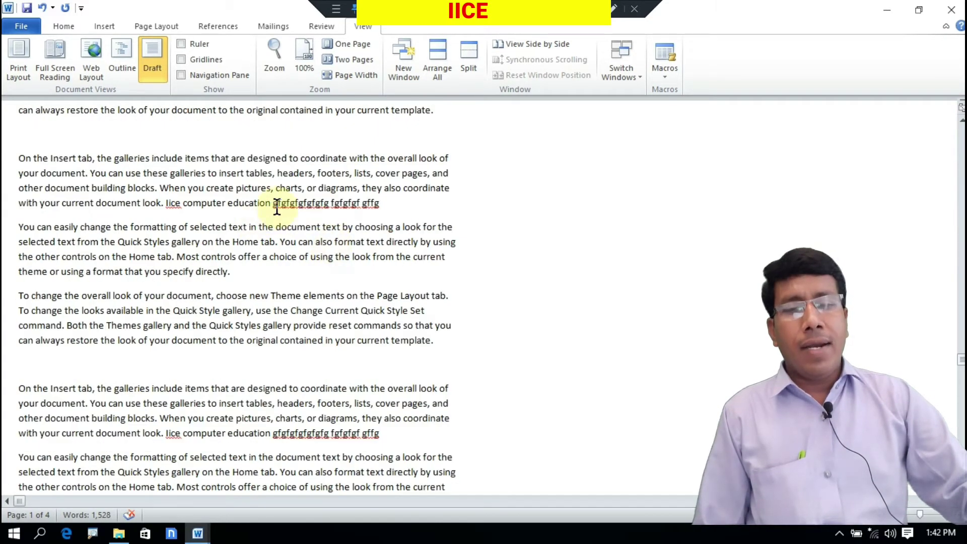
pyautogui.scroll(1, 276, 207)
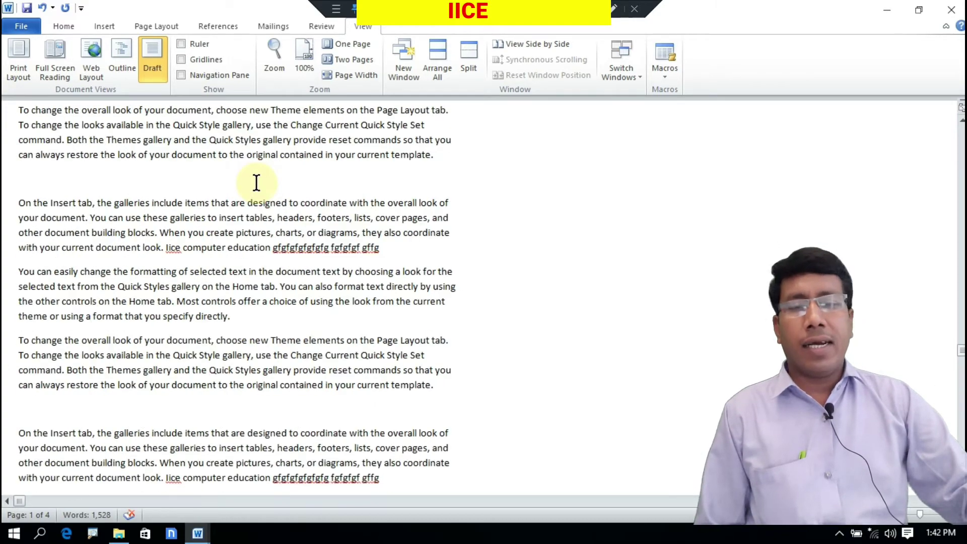
pyautogui.scroll(-1, 256, 182)
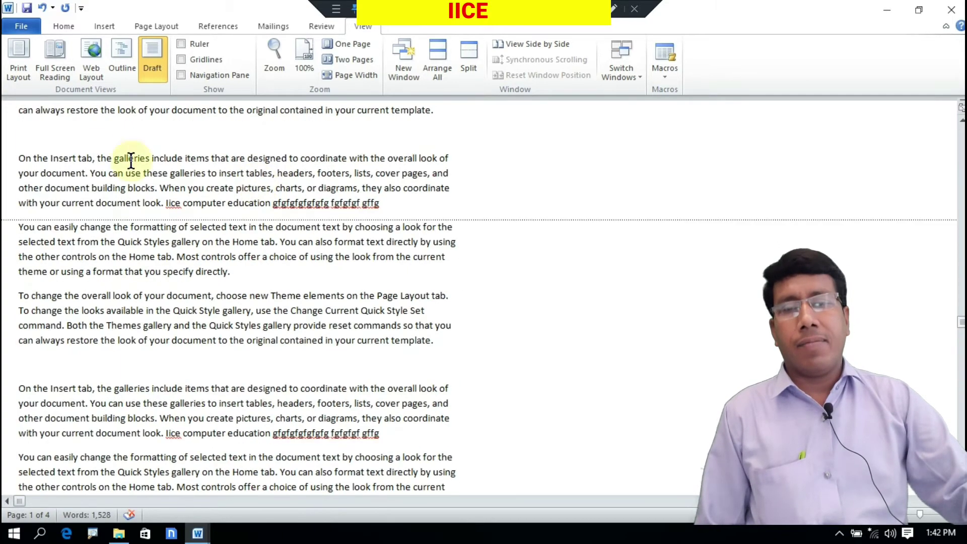
pyautogui.click(22, 75)
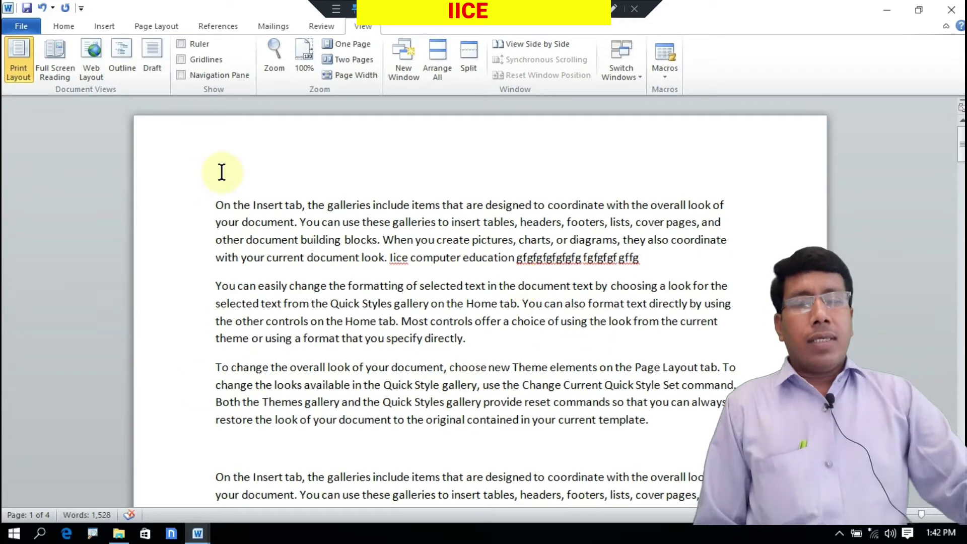
# - Turn the ruler on, off and on again, leaving it displayed around the page
pyautogui.click(181, 45)
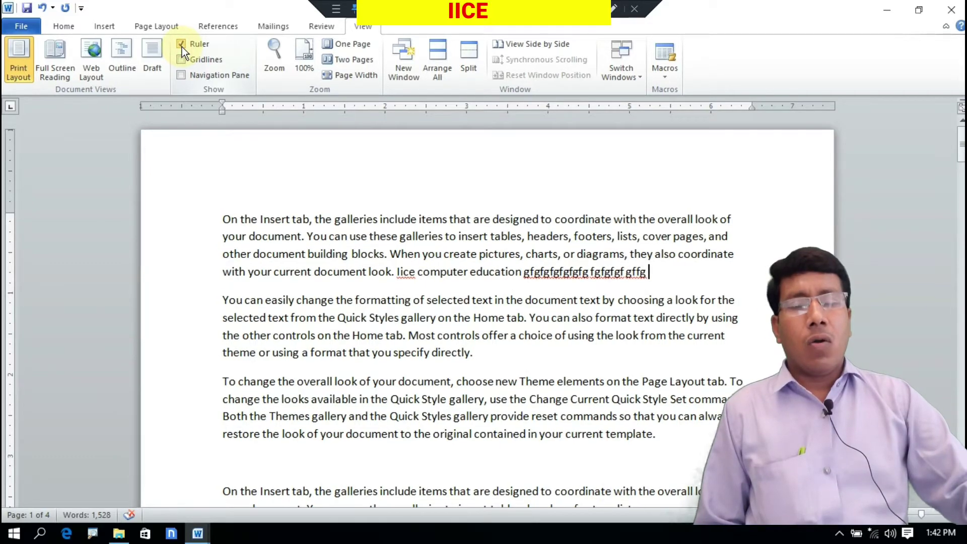
pyautogui.click(182, 44)
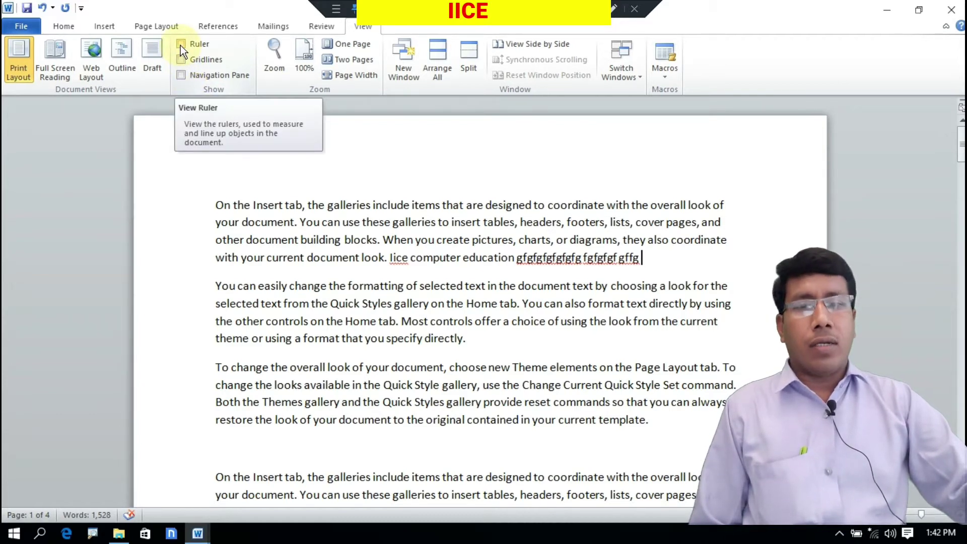
pyautogui.click(180, 44)
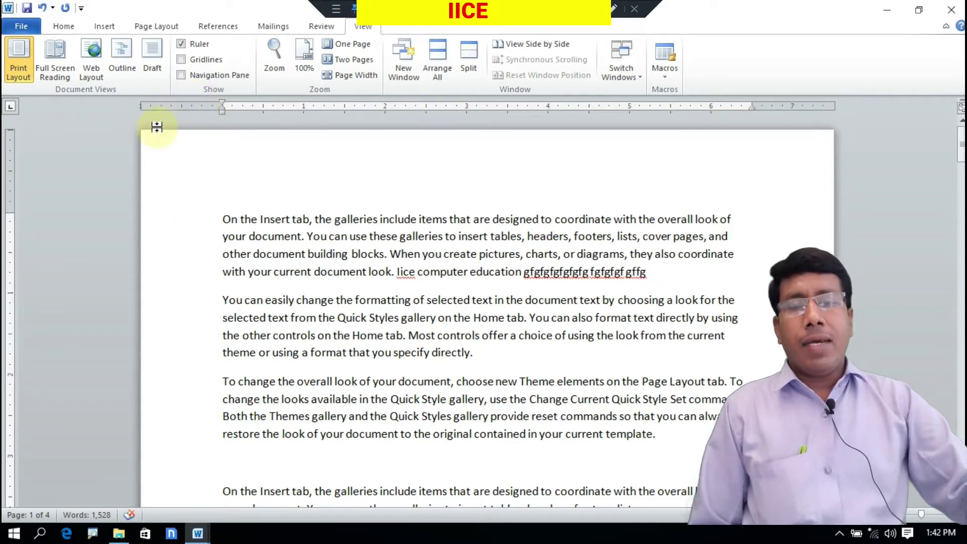
# - Review the preset page margins without applying one, and return to the document view options
pyautogui.click(159, 28)
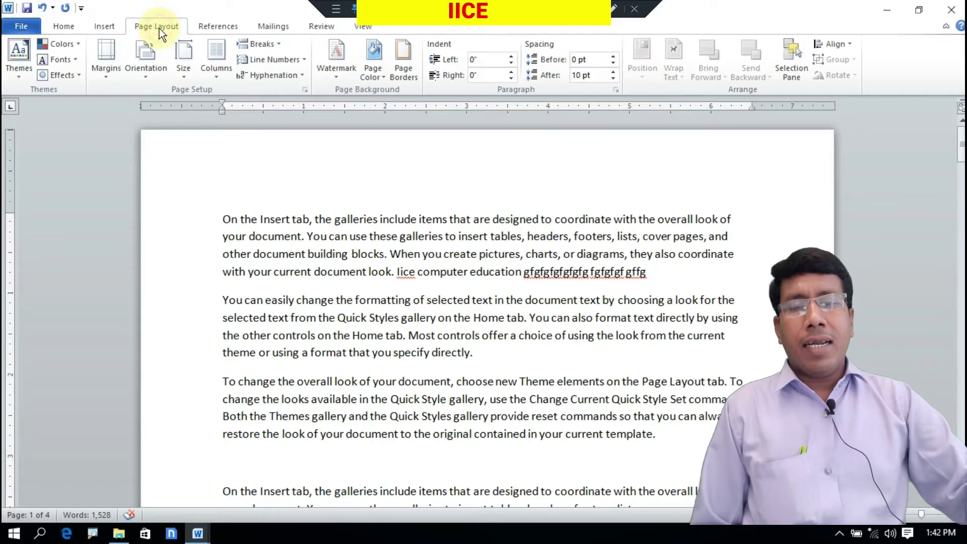
pyautogui.click(111, 75)
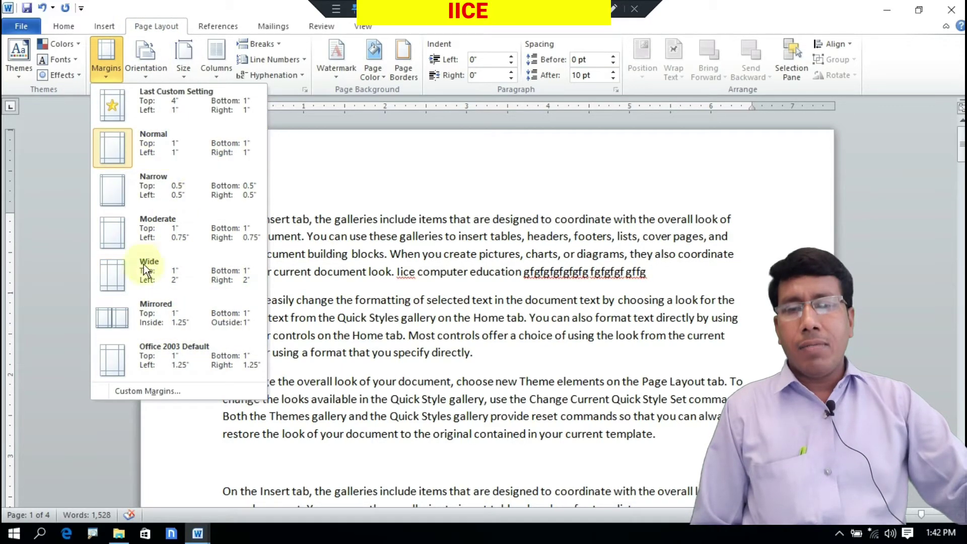
pyautogui.click(343, 238)
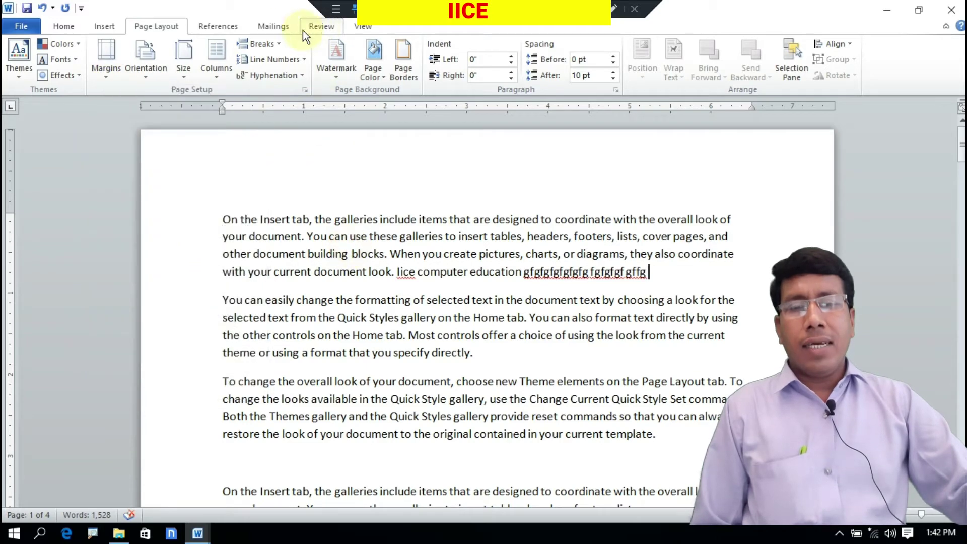
pyautogui.click(360, 26)
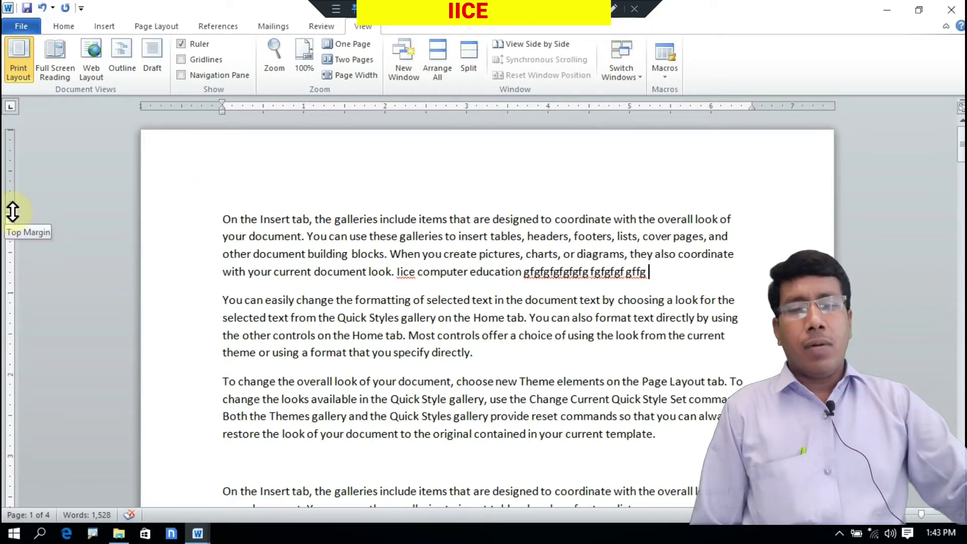
# - Enlarge the top page margin using the vertical ruler, and reduce it to slightly less than its original size
pyautogui.moveTo(13, 212); pyautogui.dragTo(7, 369)
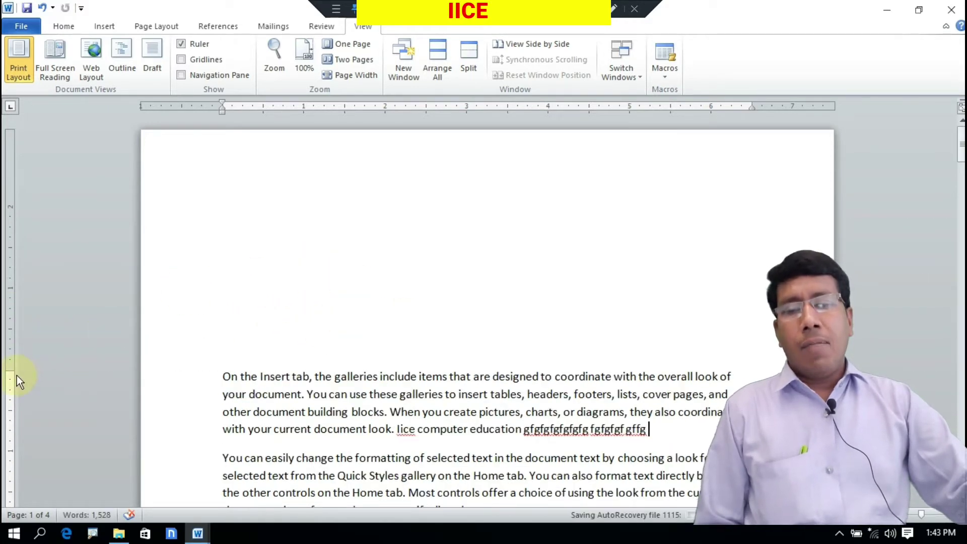
pyautogui.moveTo(12, 370); pyautogui.dragTo(16, 194)
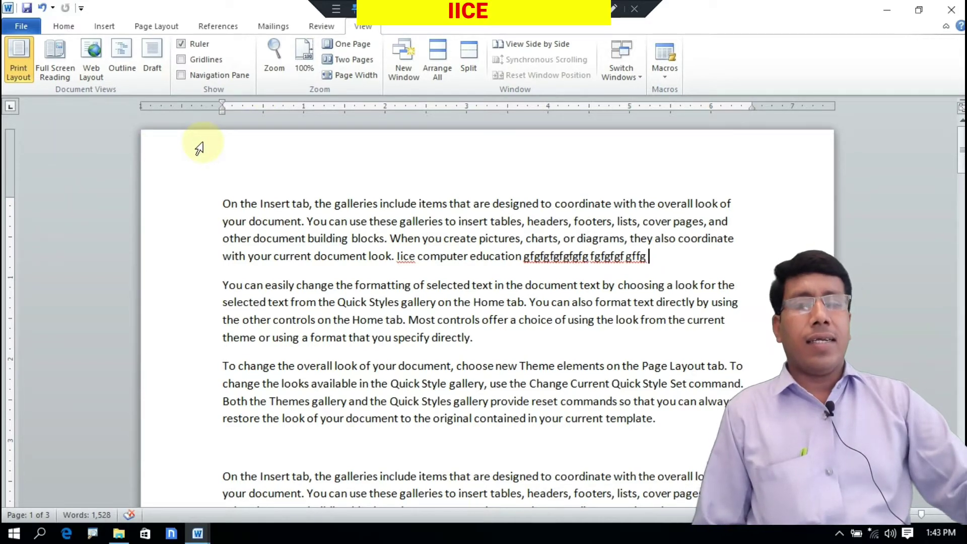
# - Turn the ruler off, on and off again, leaving it hidden
pyautogui.click(194, 43)
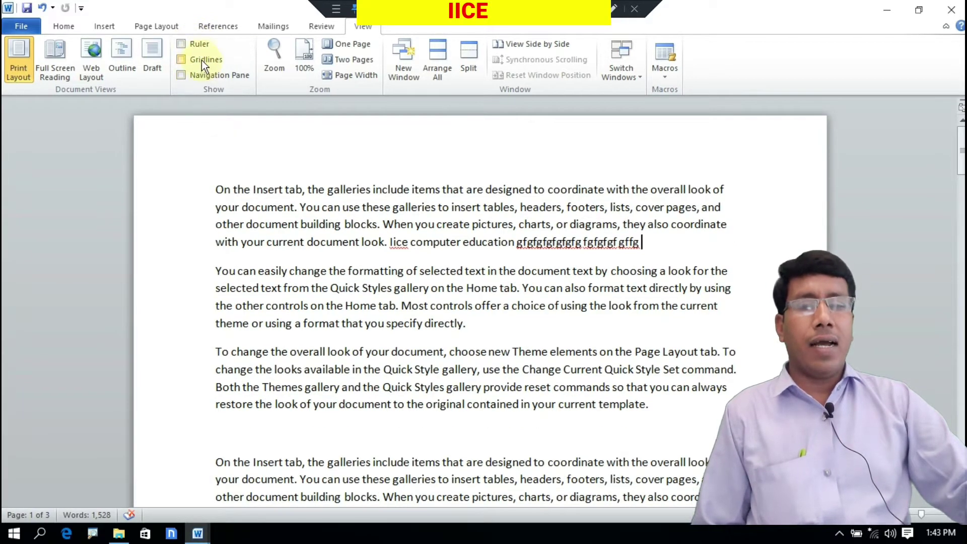
pyautogui.click(198, 47)
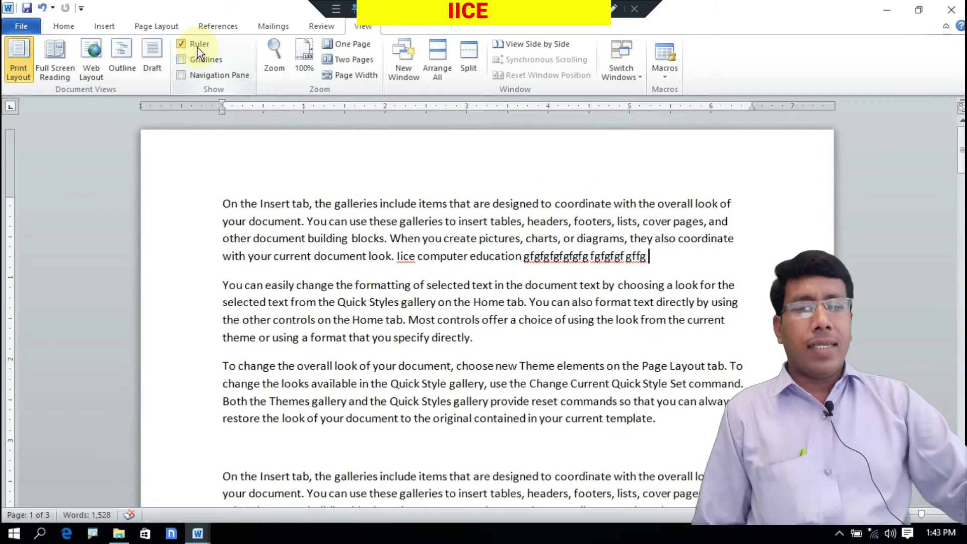
pyautogui.click(197, 47)
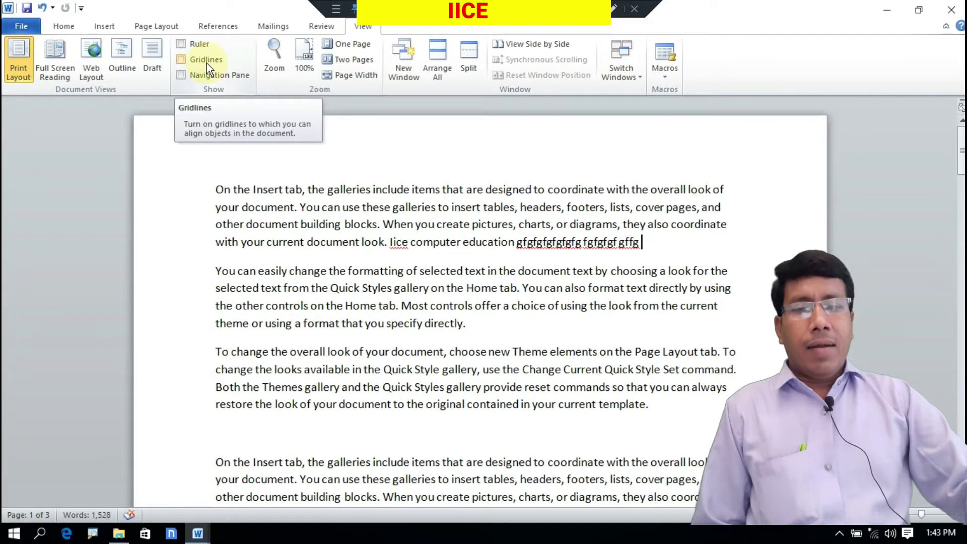
# - Show the gridlines, examine them through to the last page, and hide them and return to the document's start
pyautogui.click(206, 61)
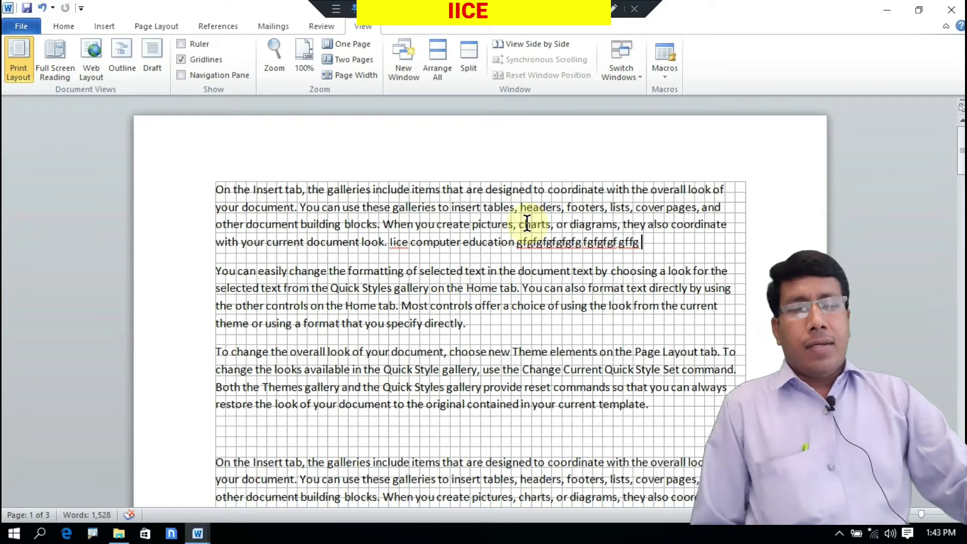
pyautogui.scroll(-9, 529, 190)
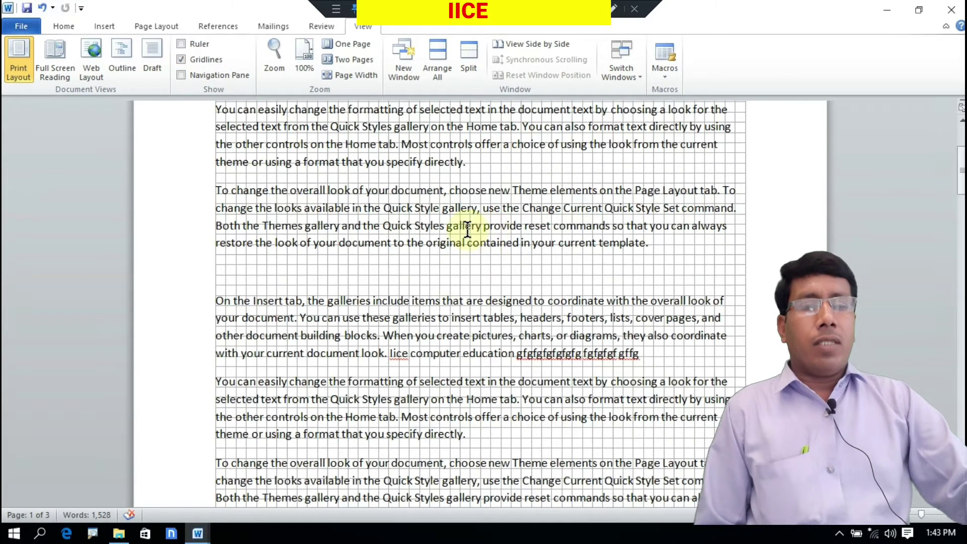
pyautogui.scroll(-3, 459, 256)
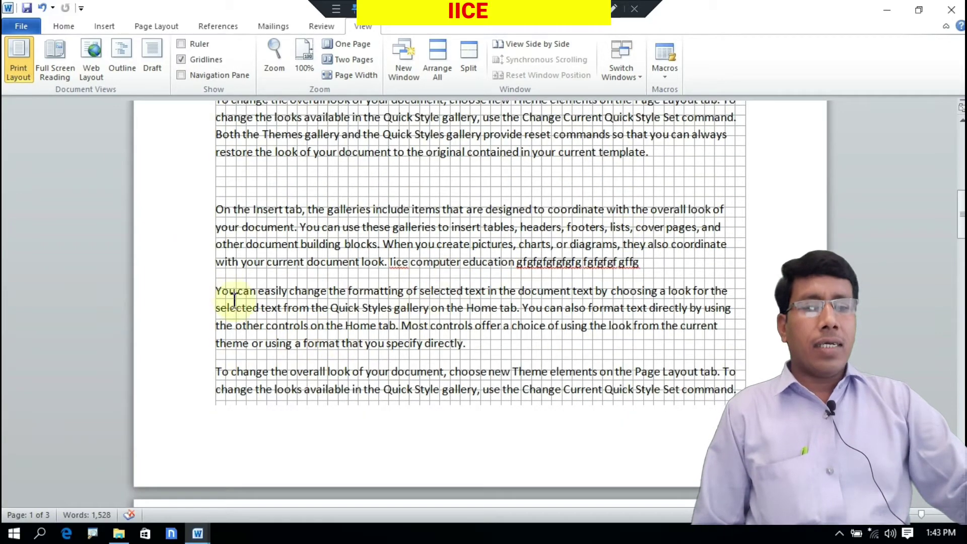
pyautogui.scroll(10, 356, 232)
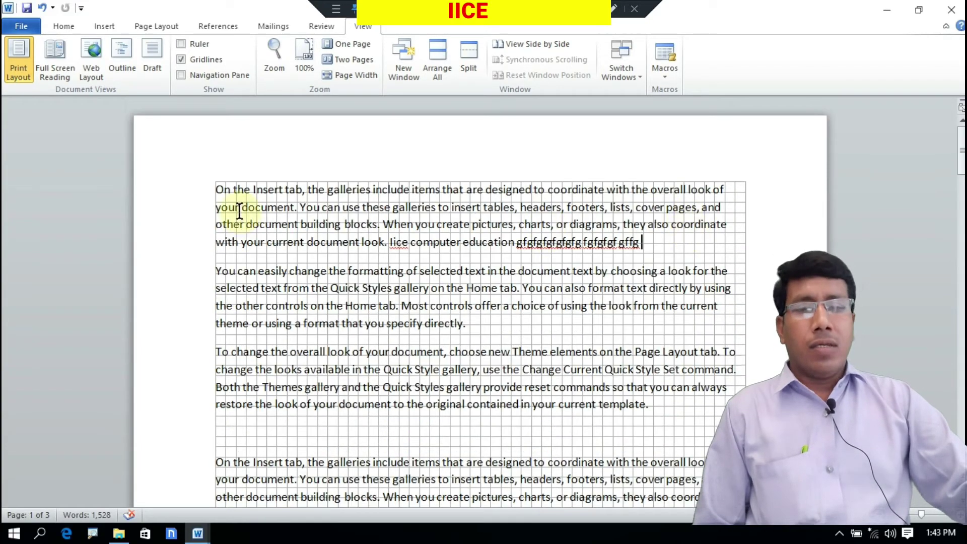
pyautogui.scroll(-10, 619, 352)
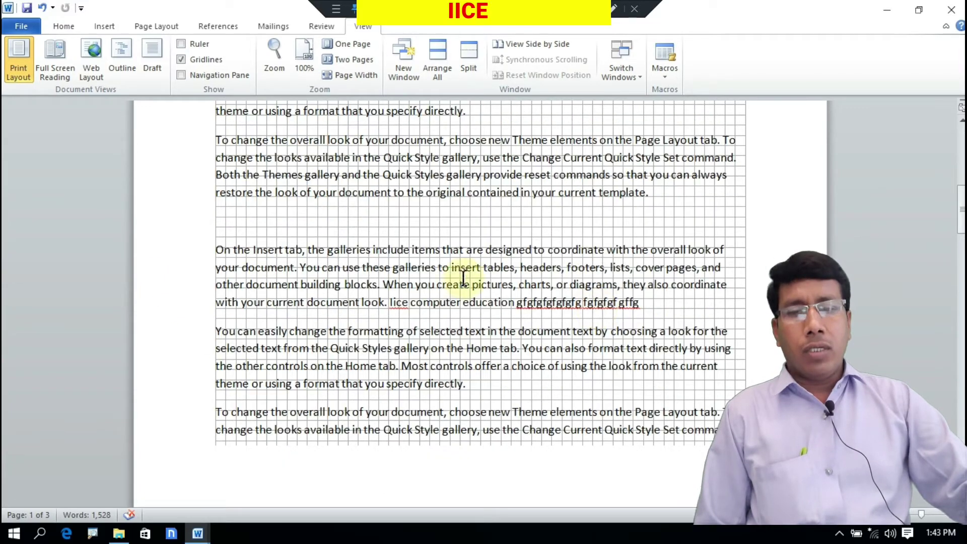
pyautogui.scroll(2, 496, 212)
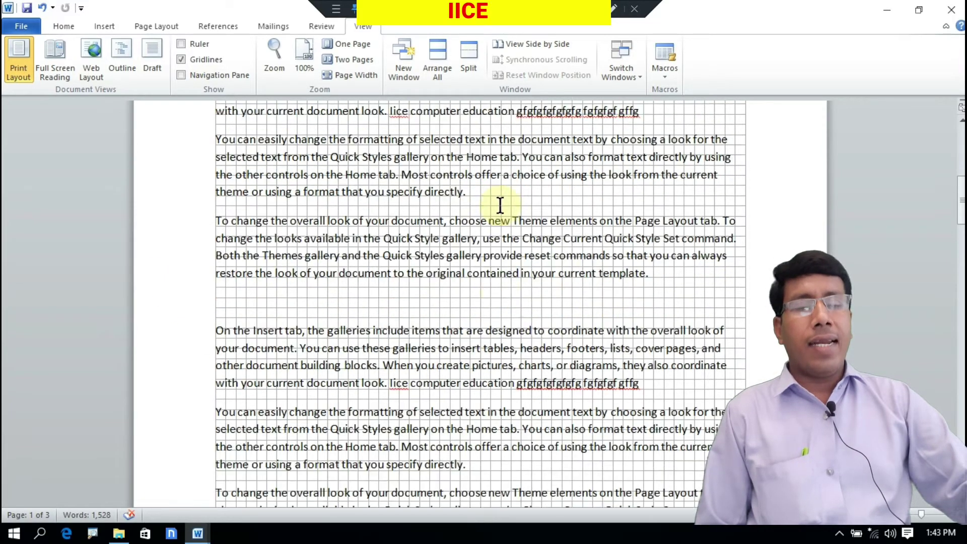
pyautogui.scroll(-3, 578, 252)
pyautogui.scroll(-20, 571, 228)
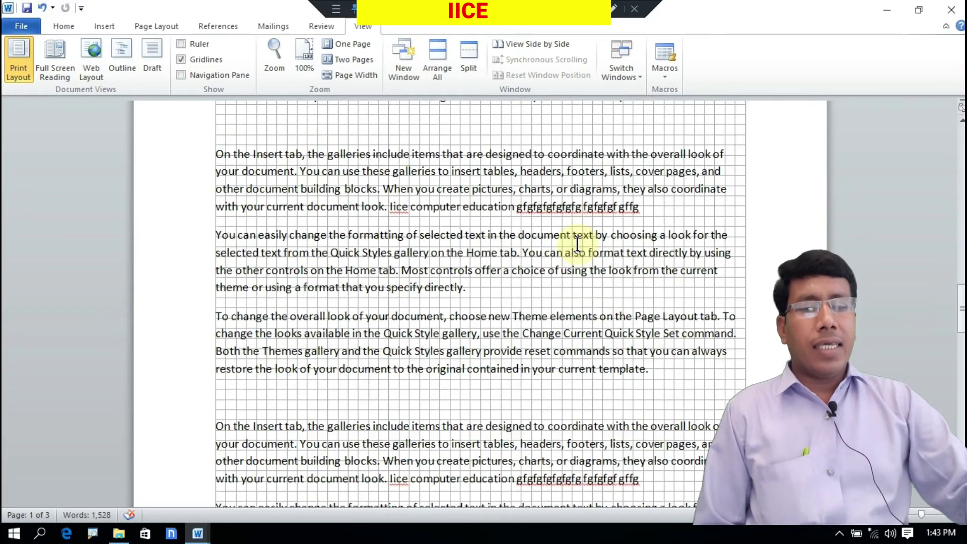
pyautogui.scroll(-3, 578, 250)
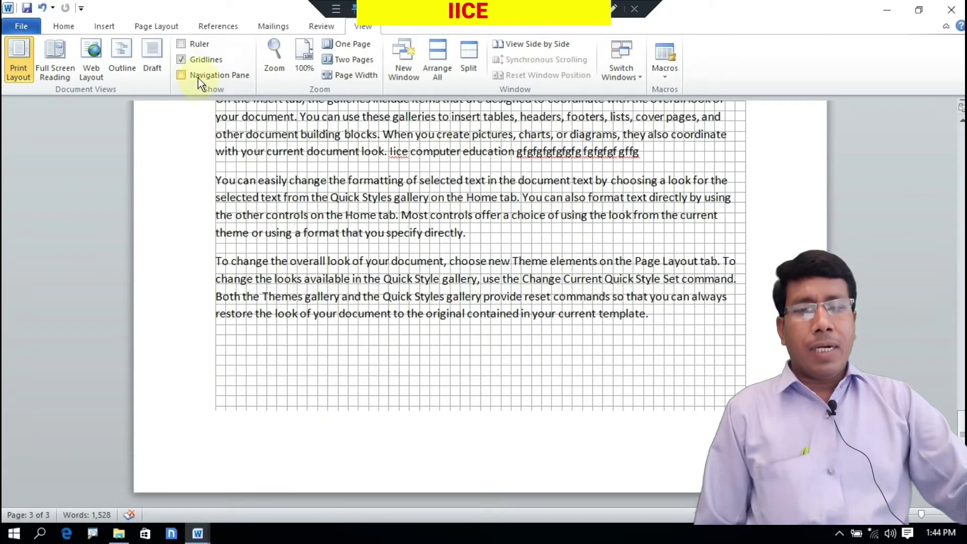
pyautogui.click(181, 60)
pyautogui.scroll(5, 545, 226)
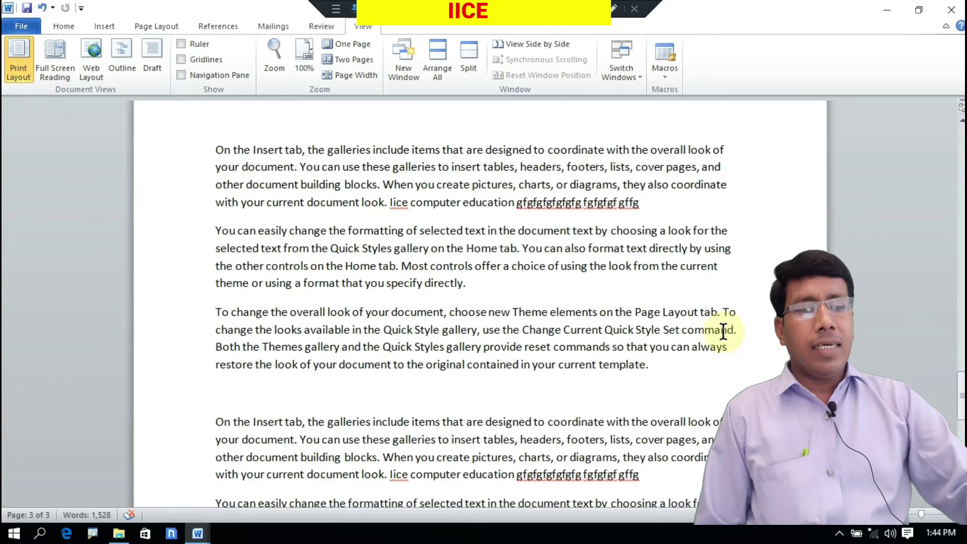
pyautogui.scroll(20, 546, 232)
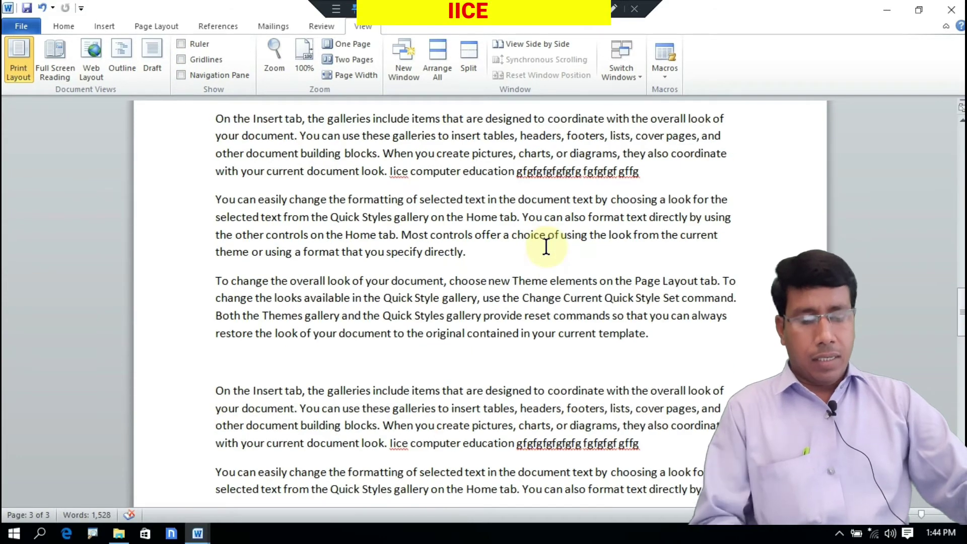
# - Show the Navigation Pane, search the document for "the", and clear the search
pyautogui.click(182, 75)
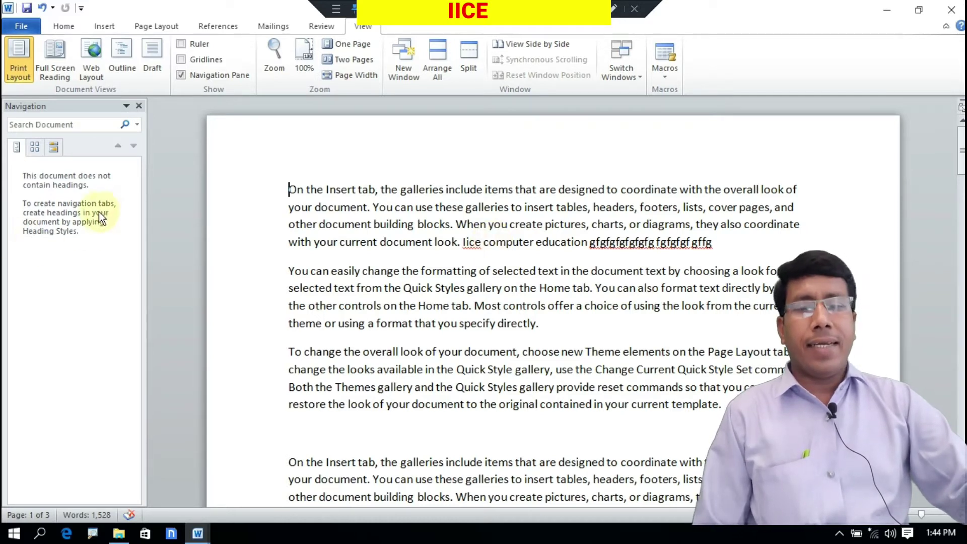
pyautogui.click(63, 125)
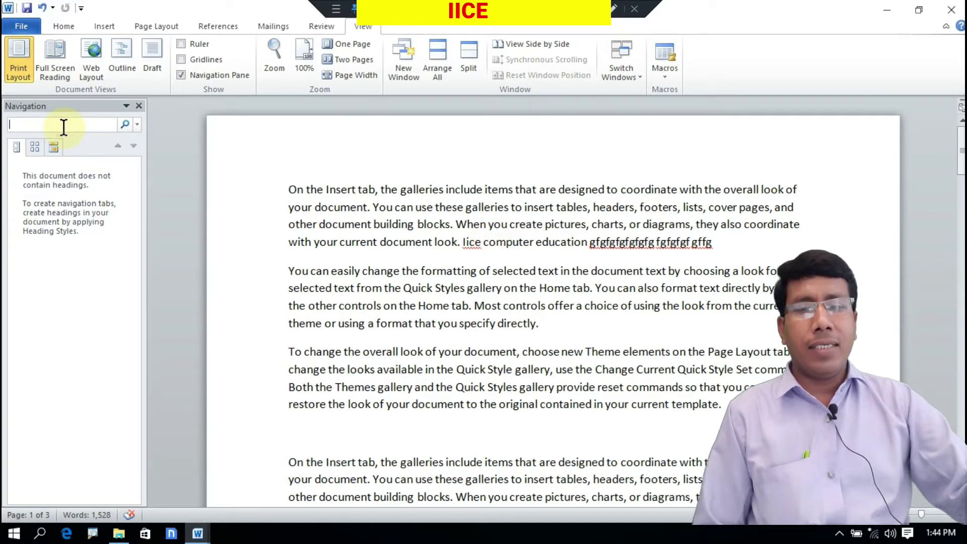
pyautogui.write('the')
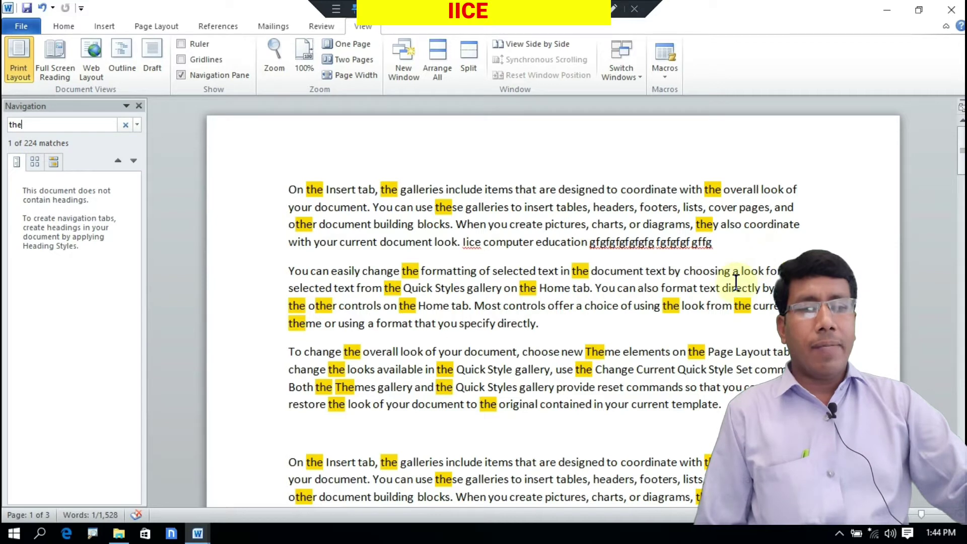
pyautogui.press('BackSpace')
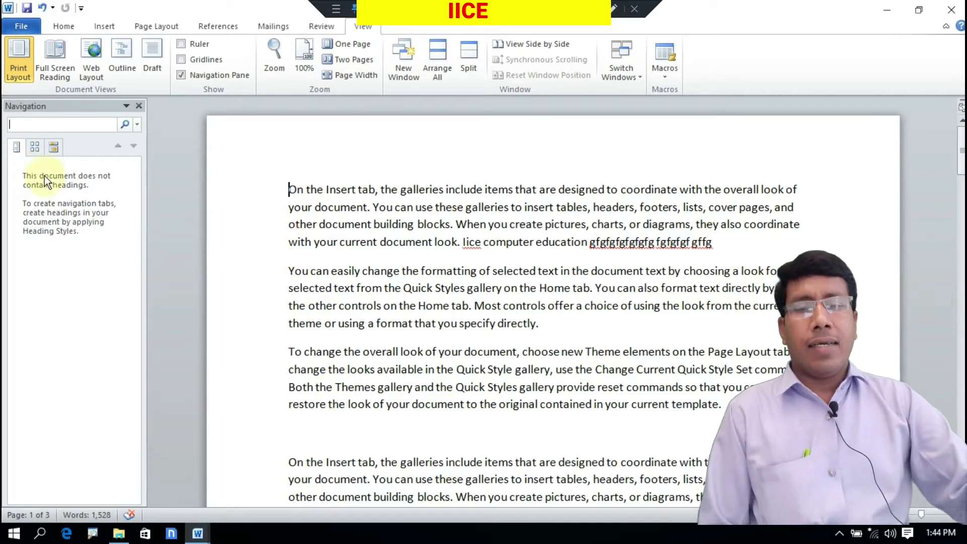
# - Browse the page thumbnails in the Navigation Pane, visiting pages 2 and 3 and returning to page 1
pyautogui.click(36, 149)
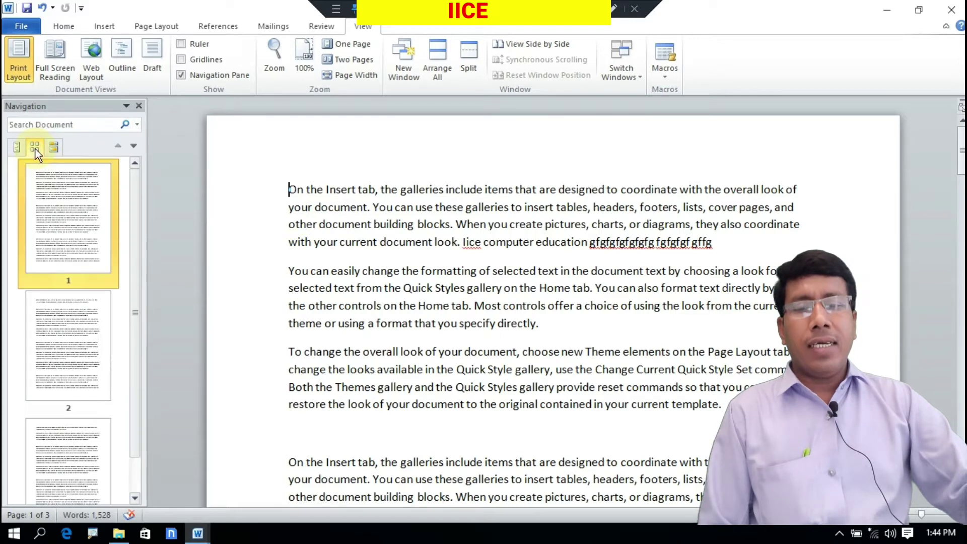
pyautogui.click(68, 359)
pyautogui.click(71, 428)
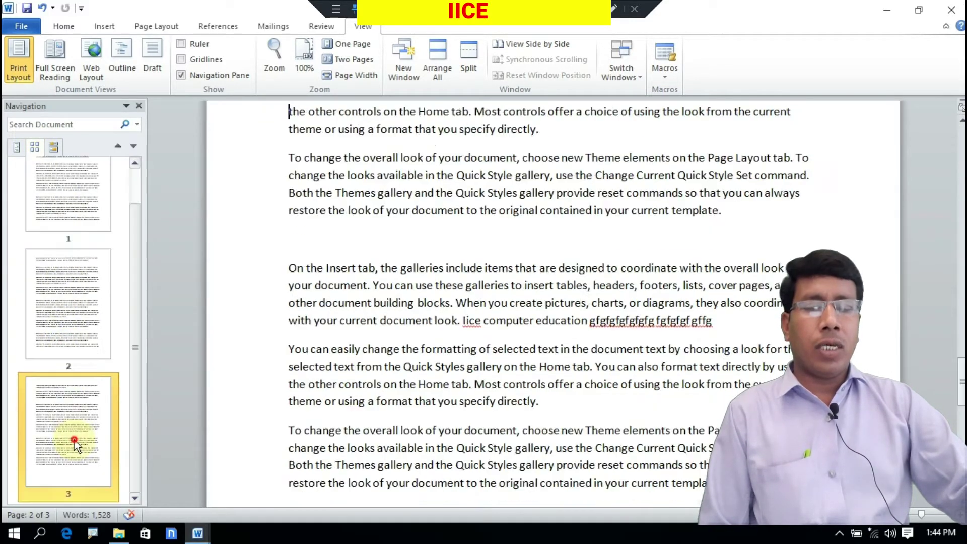
pyautogui.click(73, 344)
pyautogui.click(74, 219)
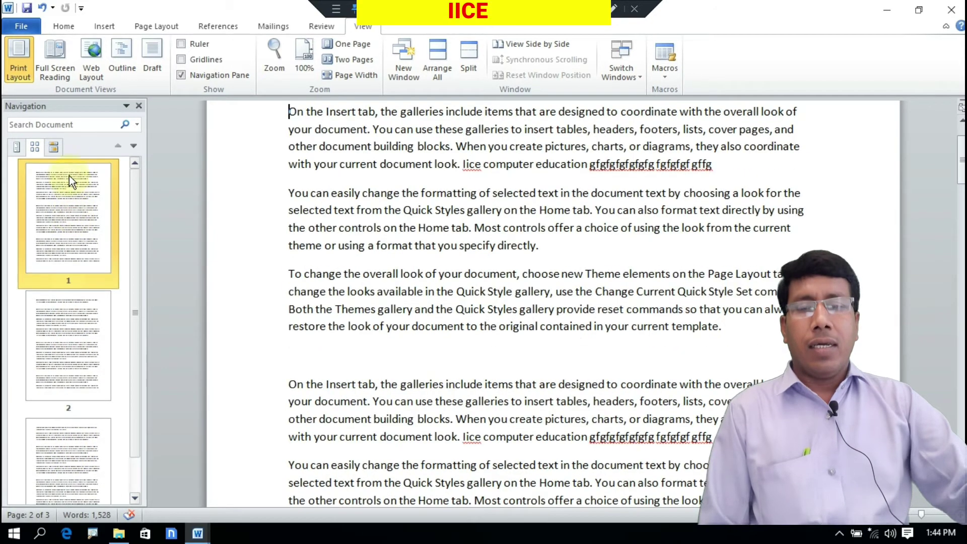
# - Look at the Navigation Pane's search results, page thumbnail and headings views, and hide the pane
pyautogui.click(54, 146)
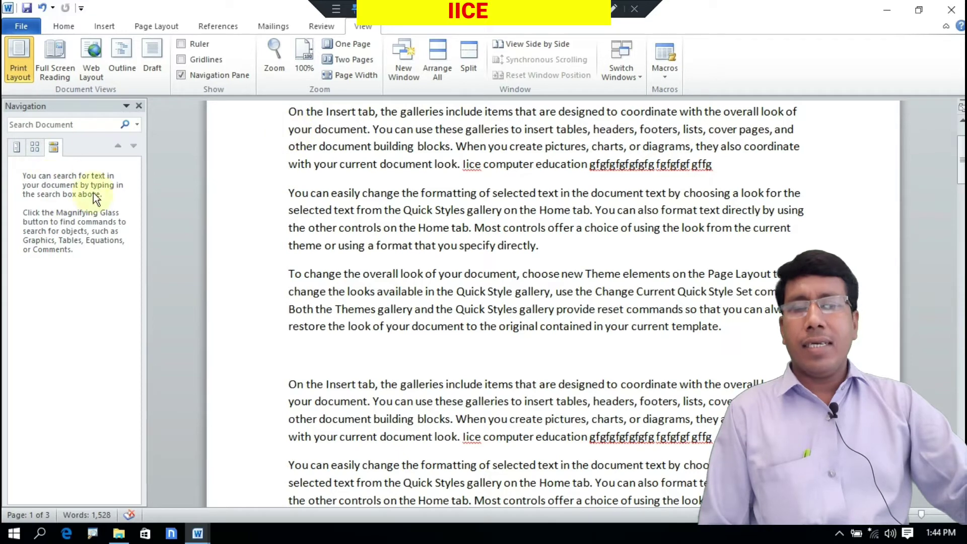
pyautogui.click(35, 148)
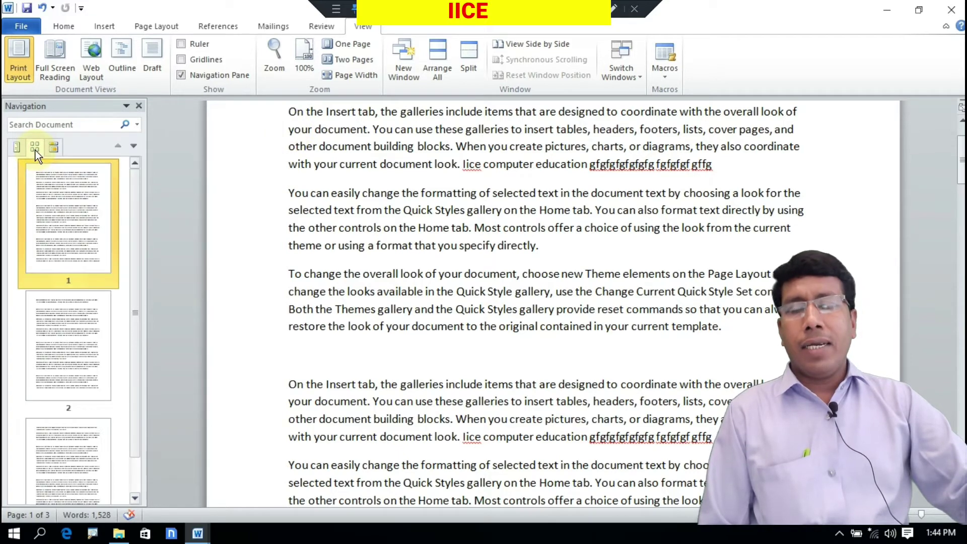
pyautogui.click(20, 149)
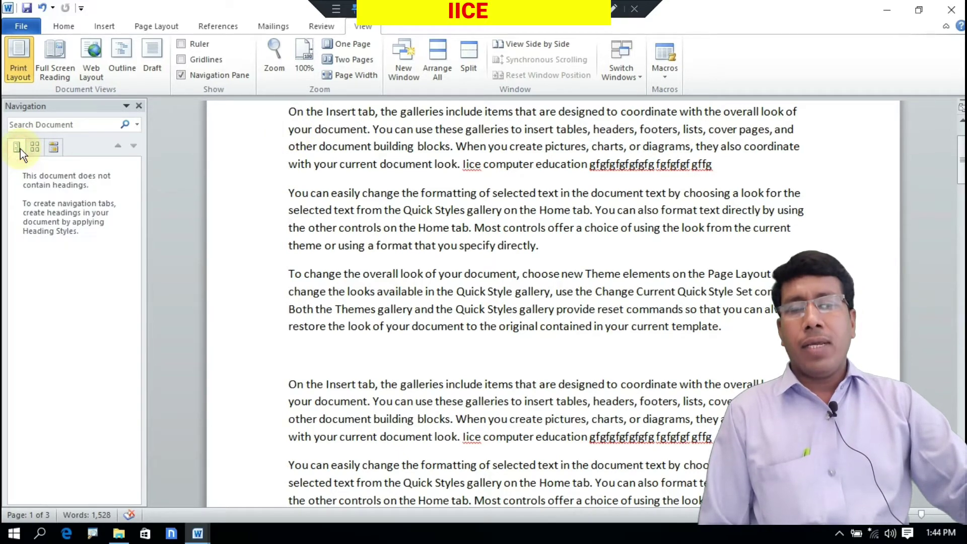
pyautogui.click(50, 124)
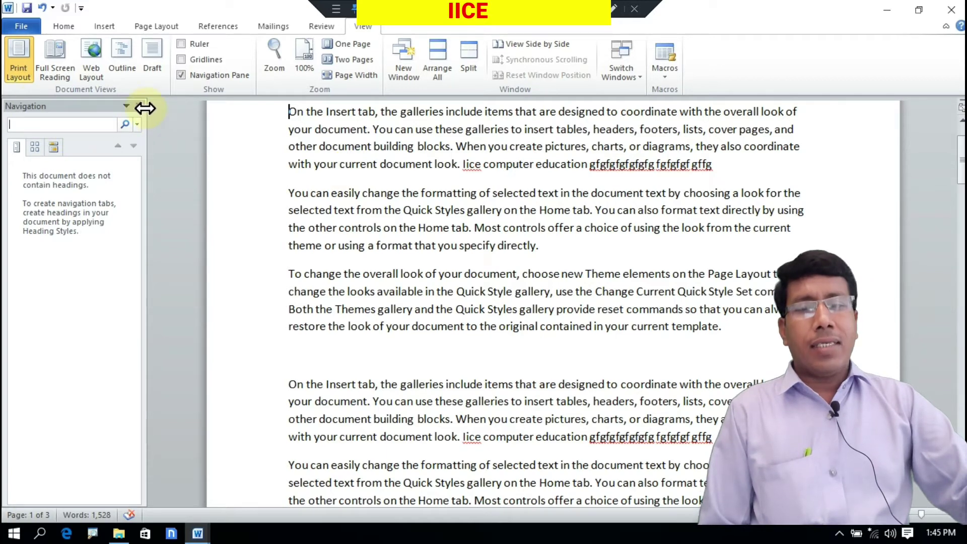
pyautogui.click(189, 76)
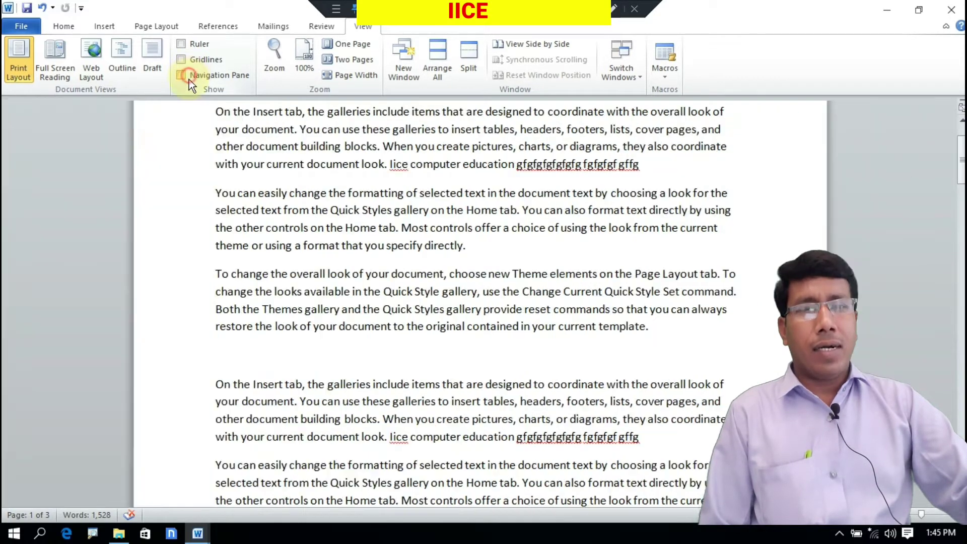
# - Return to the document's start and set the zoom to 100% in the Zoom dialog
pyautogui.click(401, 163)
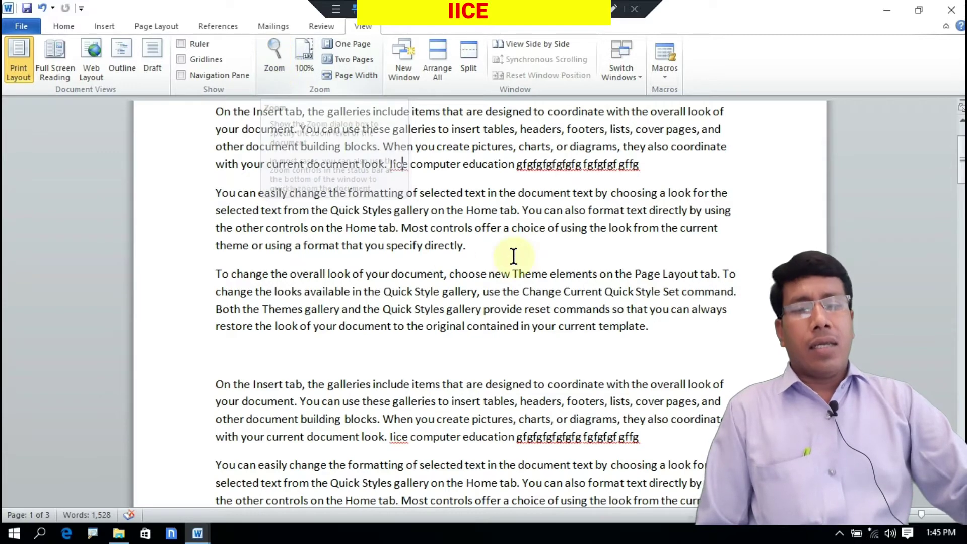
pyautogui.scroll(2, 429, 297)
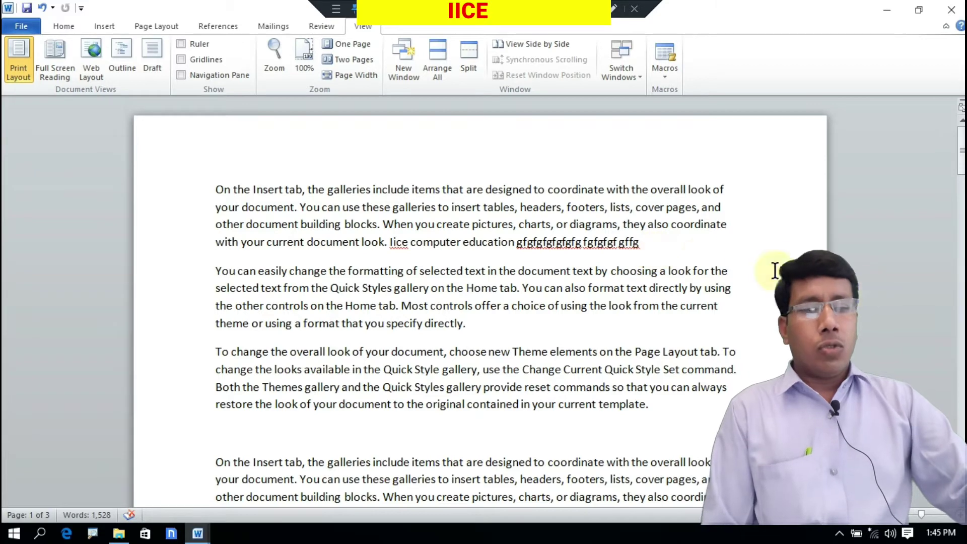
pyautogui.click(281, 65)
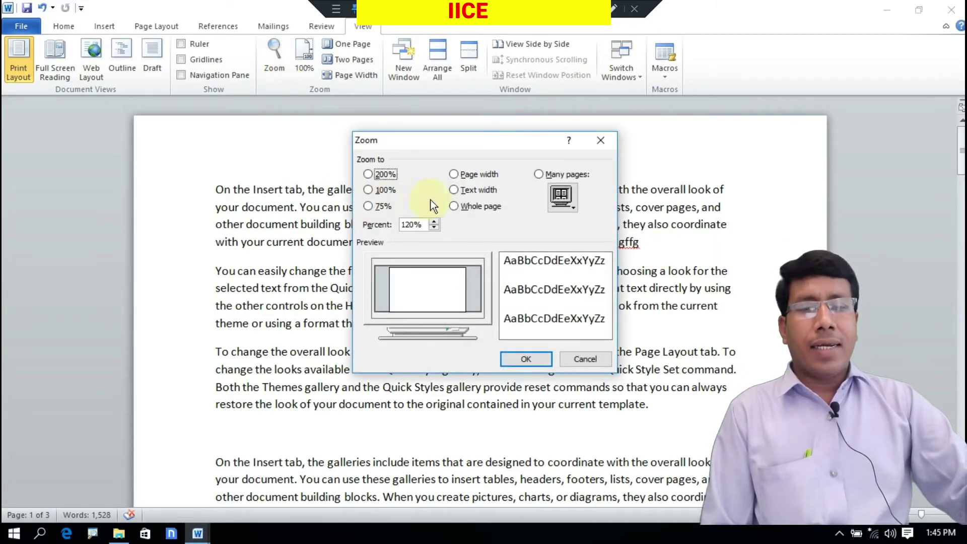
pyautogui.click(384, 191)
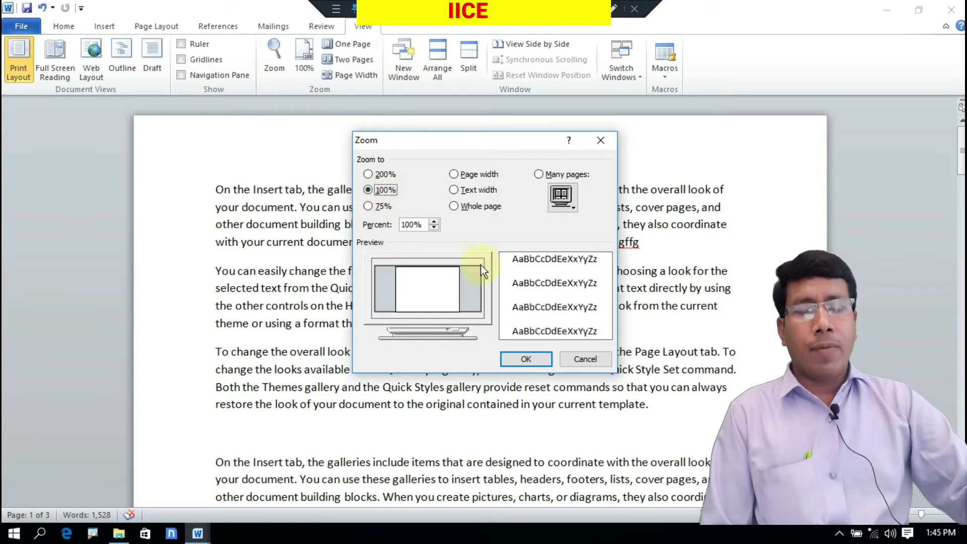
pyautogui.click(545, 360)
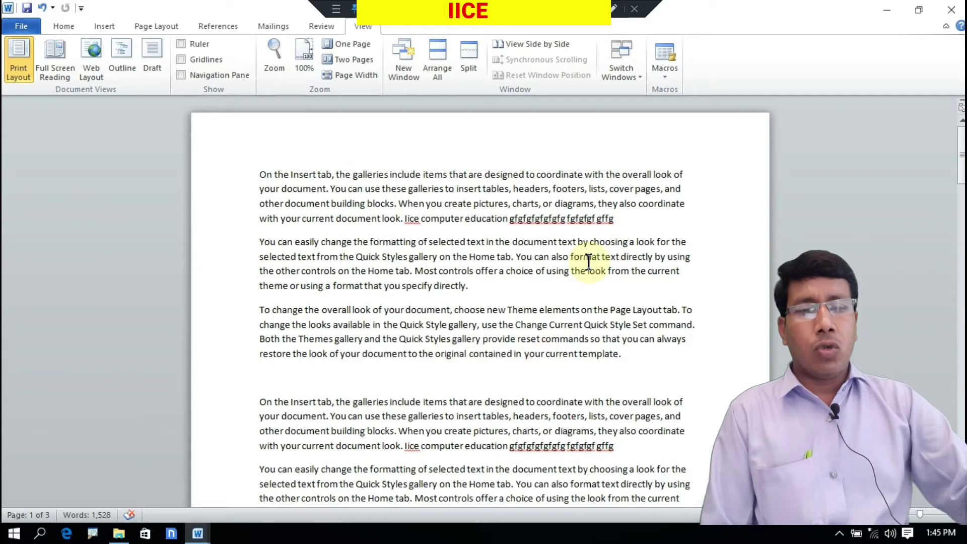
# - Set the document zoom to the 200% preset in the Zoom dialog
pyautogui.click(265, 63)
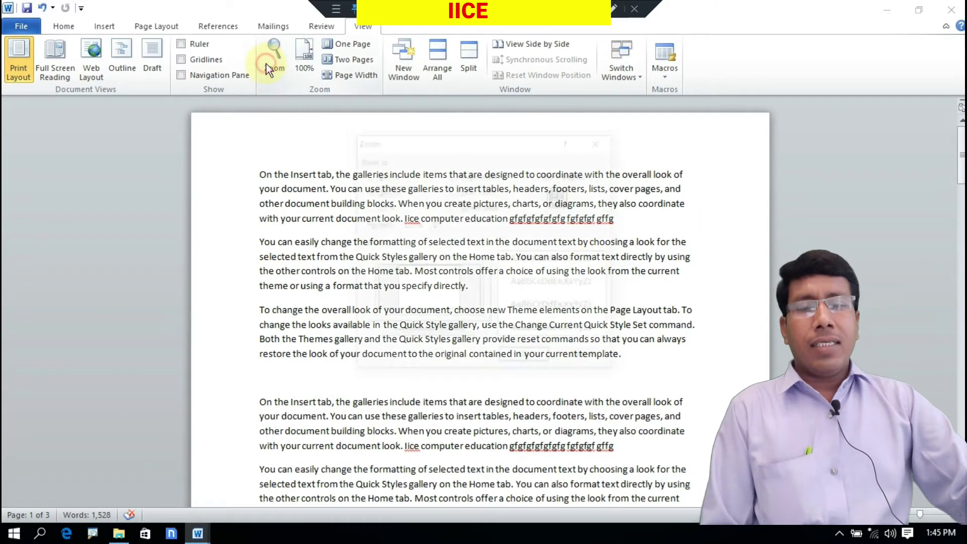
pyautogui.click(373, 173)
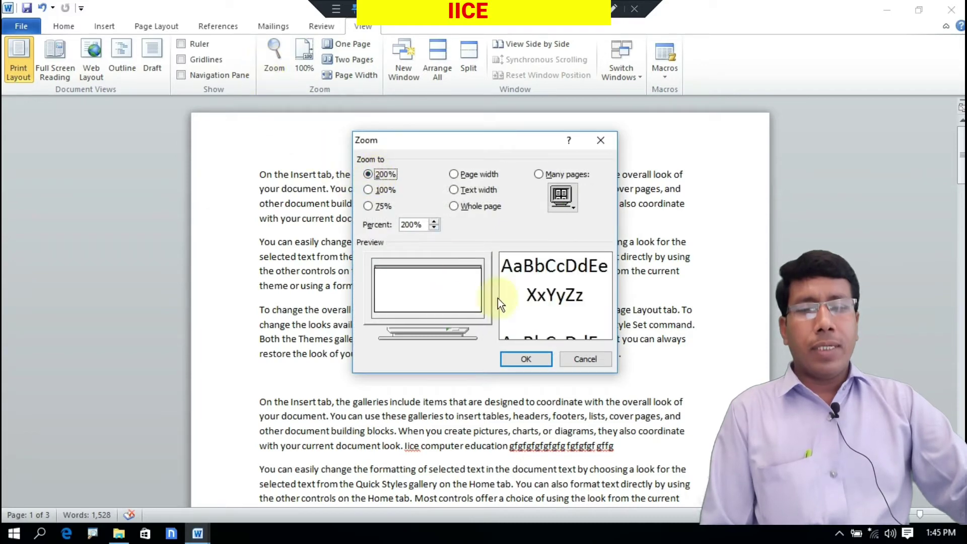
pyautogui.click(528, 358)
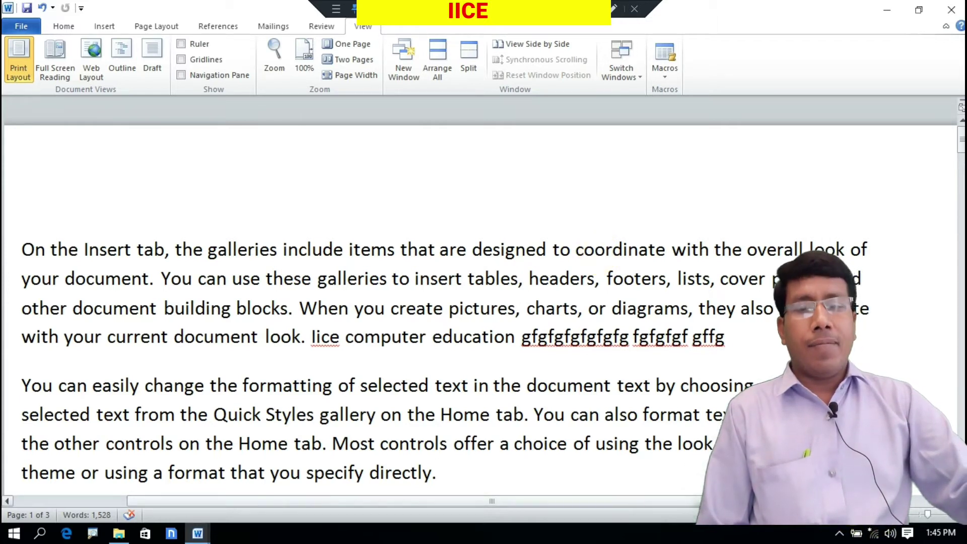
# - Reduce the zoom gradually in 10% increments until the whole page width fits, and increase it again to 190%
pyautogui.click(882, 523)
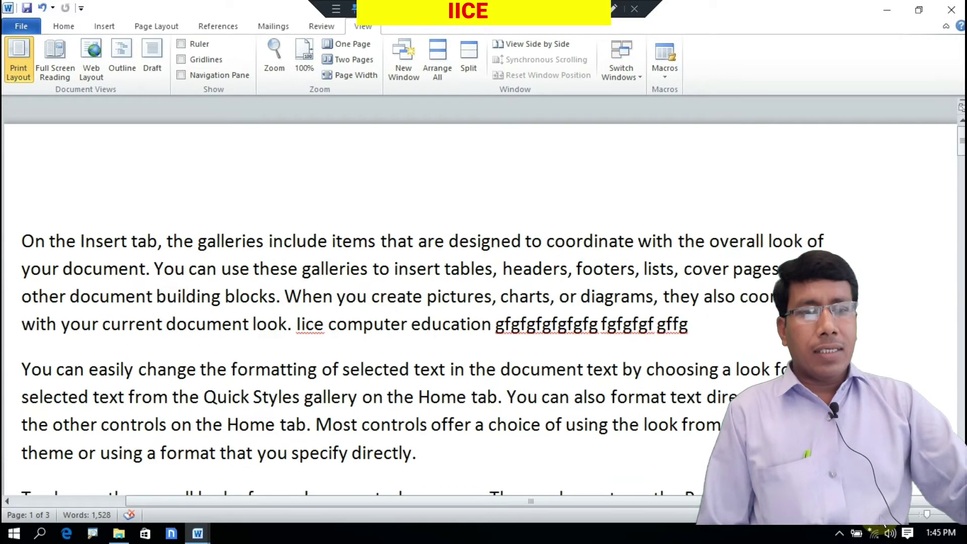
pyautogui.click(882, 522)
pyautogui.click(882, 523)
pyautogui.click(882, 523)
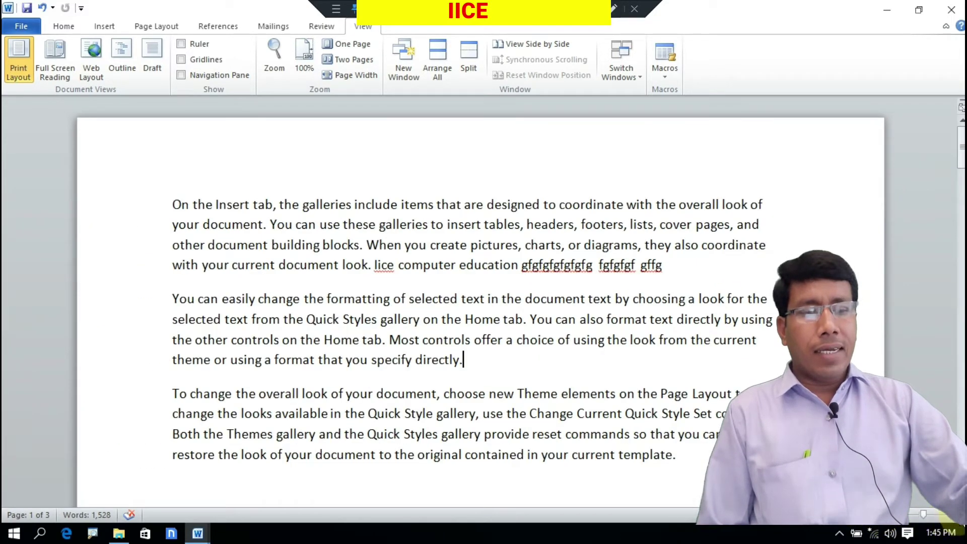
pyautogui.click(958, 514)
pyautogui.click(957, 514)
pyautogui.click(957, 514)
pyautogui.click(957, 514)
pyautogui.click(957, 514)
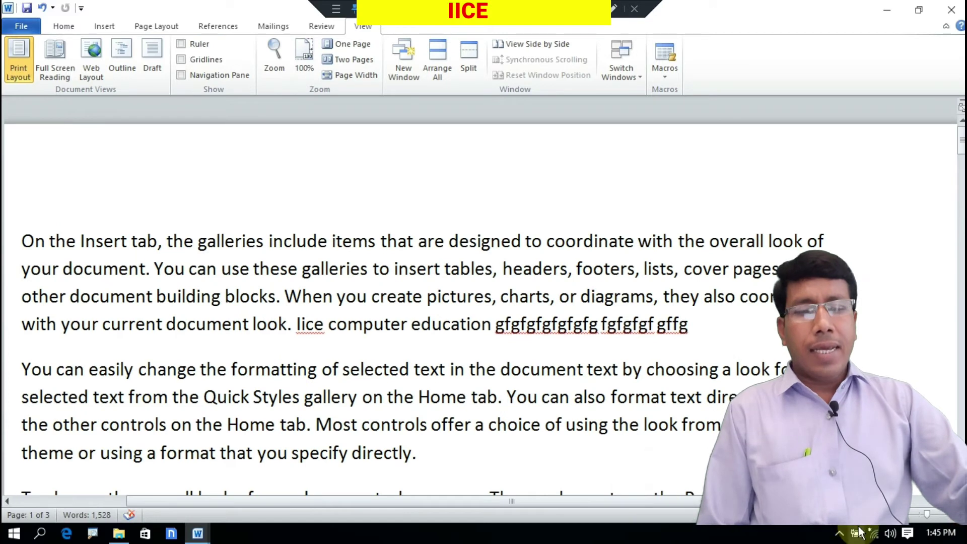
pyautogui.moveTo(851, 501); pyautogui.dragTo(796, 501)
pyautogui.click(615, 330)
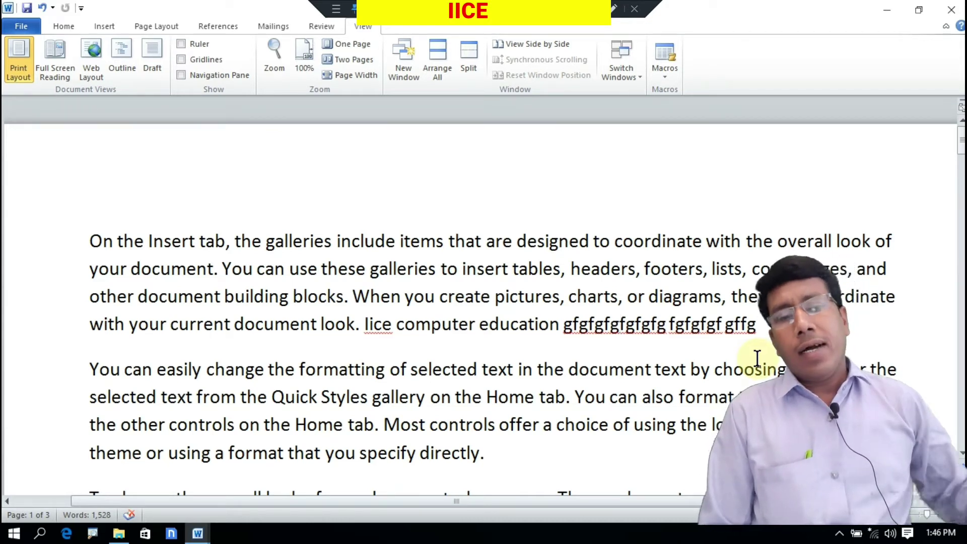
# - Fit the document to the window with the Zoom dialog's Page width option
pyautogui.click(285, 66)
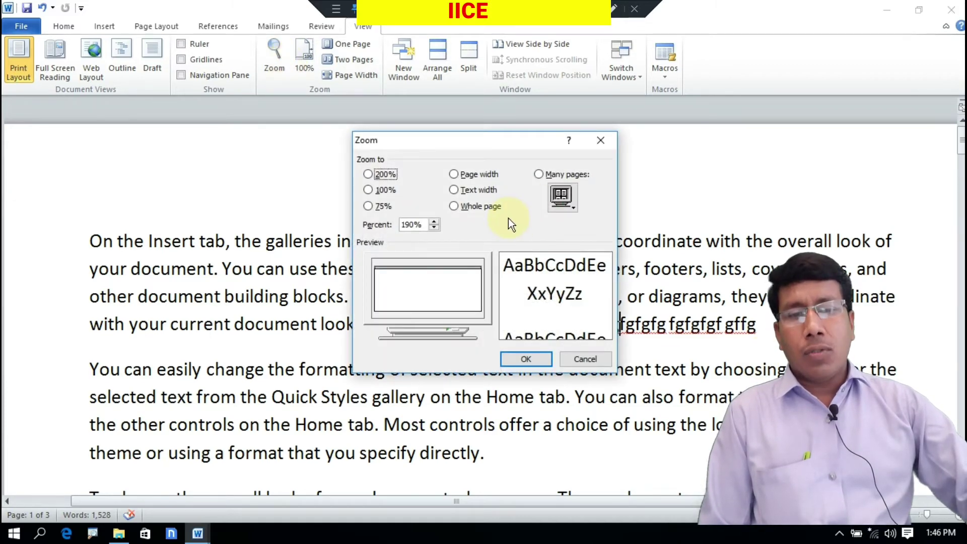
pyautogui.click(467, 173)
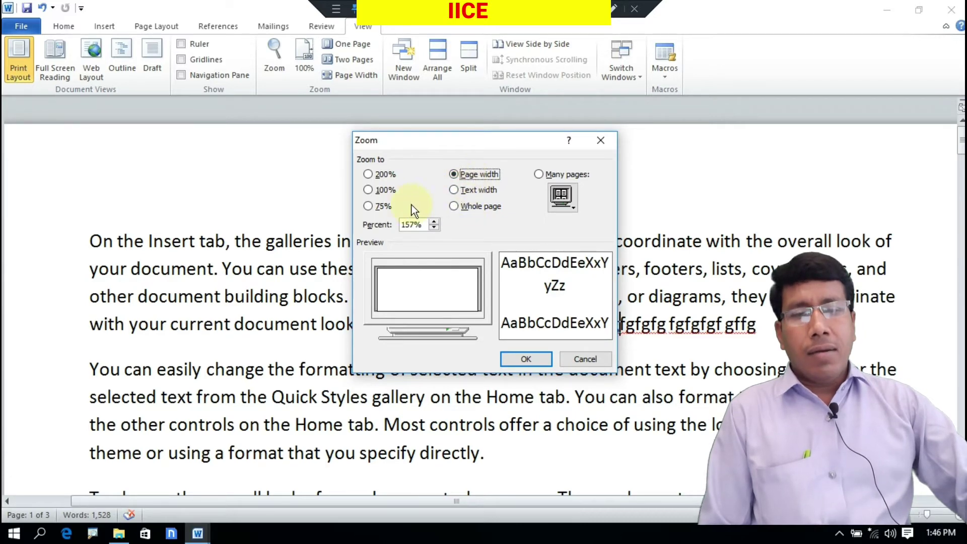
pyautogui.click(532, 357)
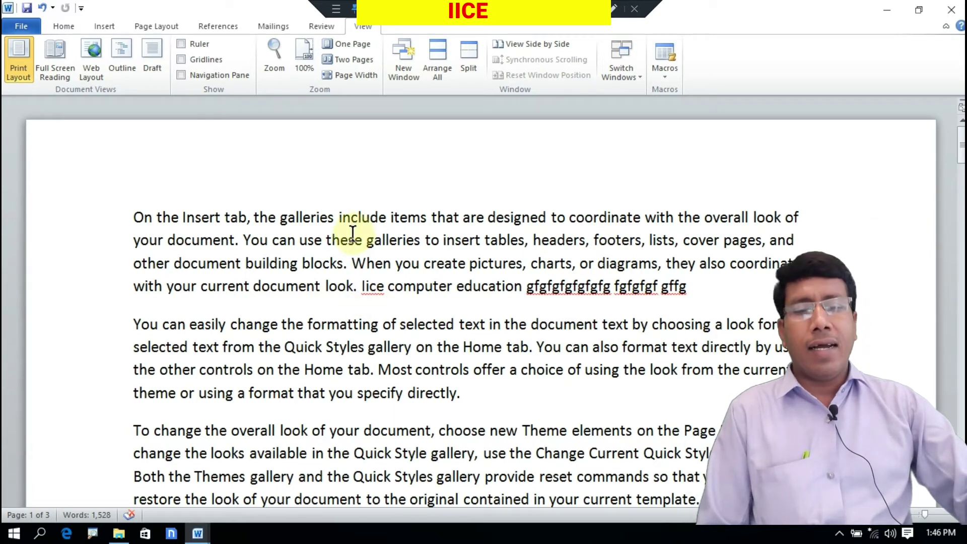
# - Fit the text to the window with the Text width zoom option and examine the text's edges
pyautogui.click(275, 60)
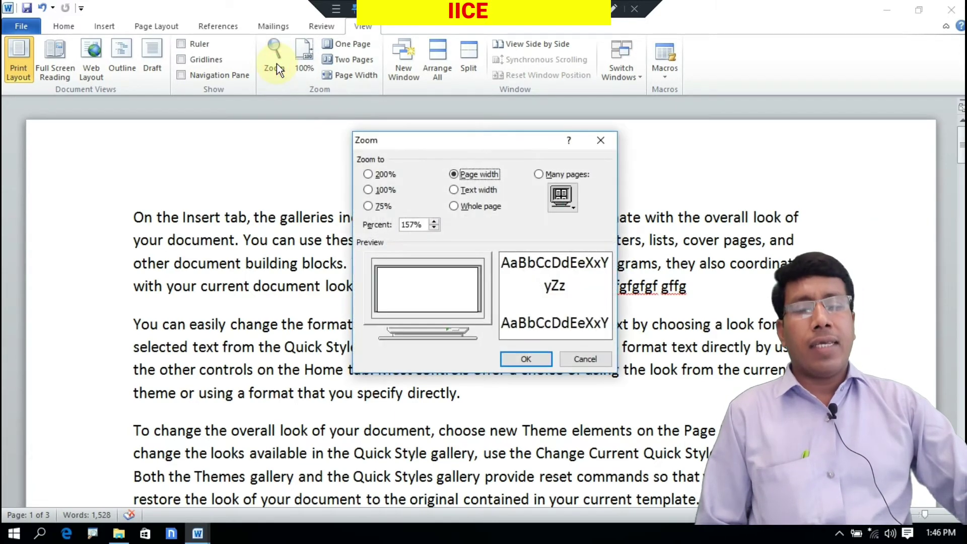
pyautogui.click(462, 190)
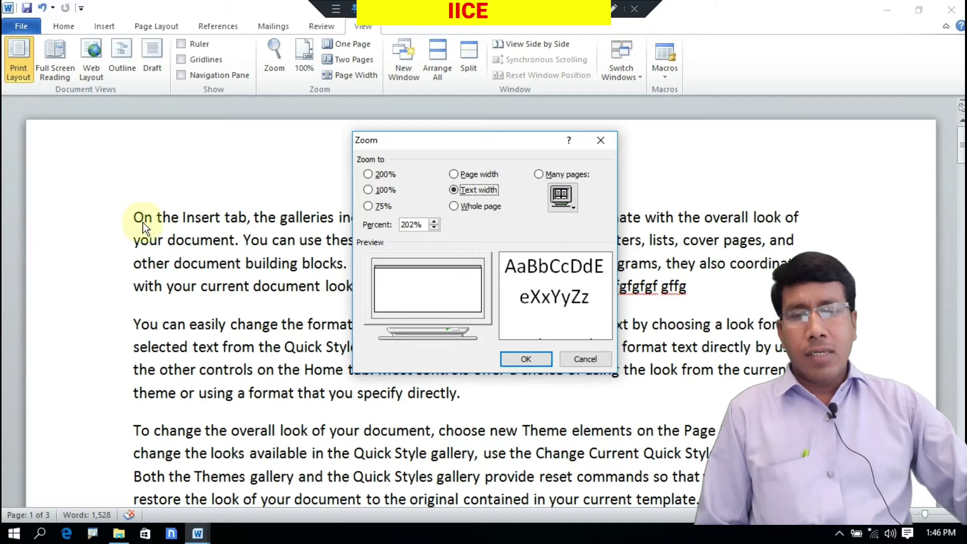
pyautogui.click(513, 363)
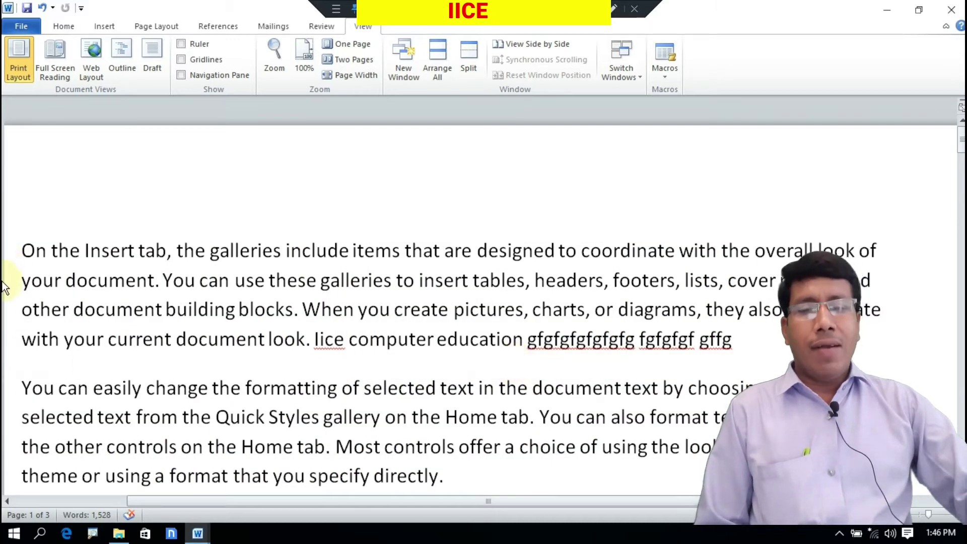
pyautogui.moveTo(4, 292)
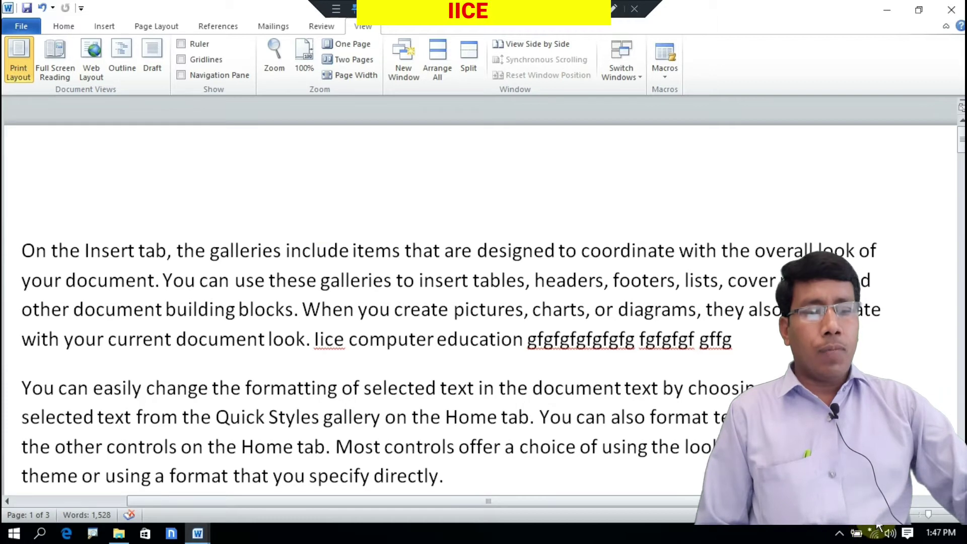
pyautogui.click(548, 387)
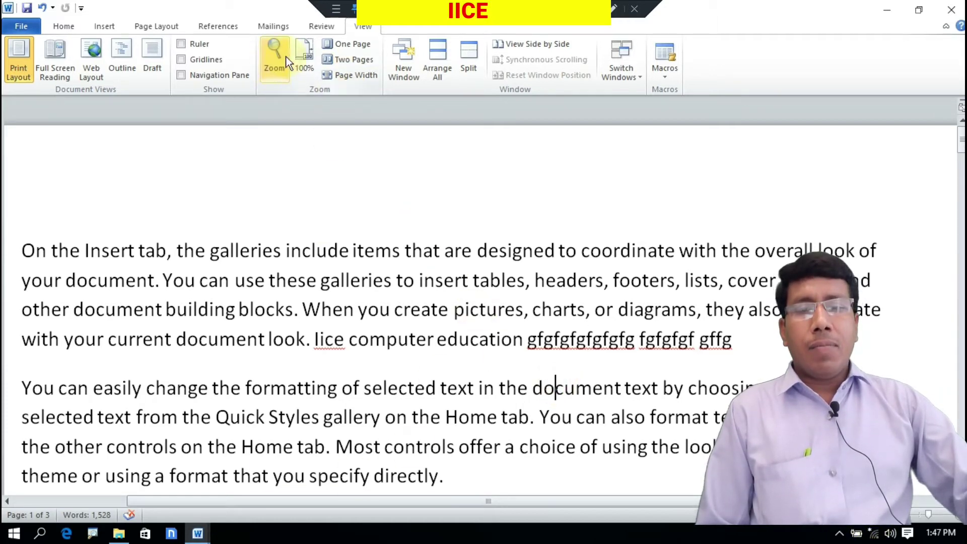
# - Reset the zoom to 100%, preview the width-based options in the Zoom dialog, and apply Whole page
pyautogui.click(302, 54)
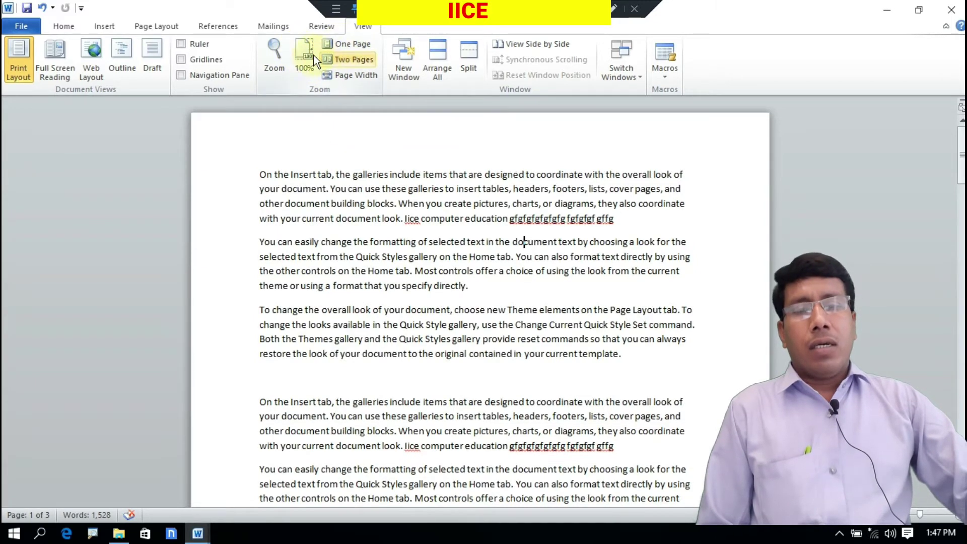
pyautogui.click(280, 73)
pyautogui.click(455, 176)
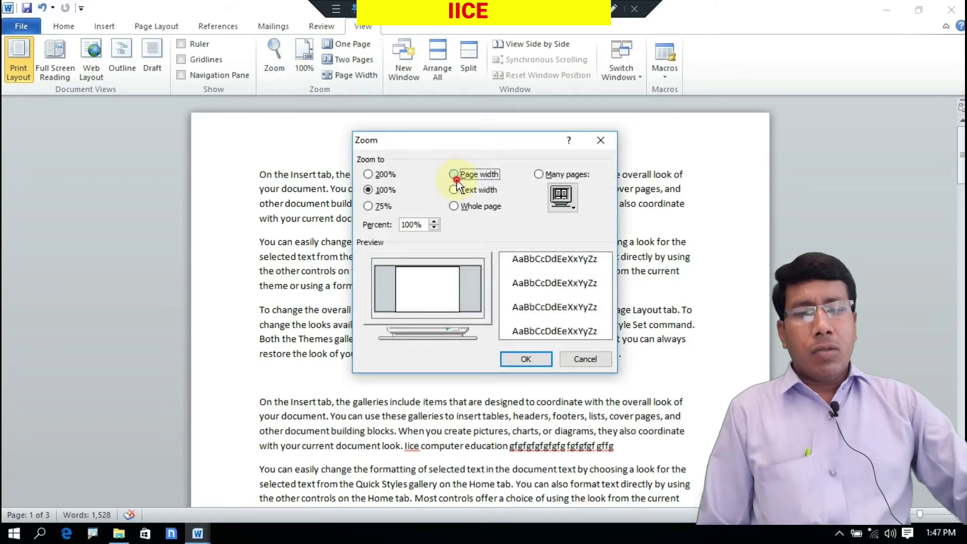
pyautogui.click(457, 189)
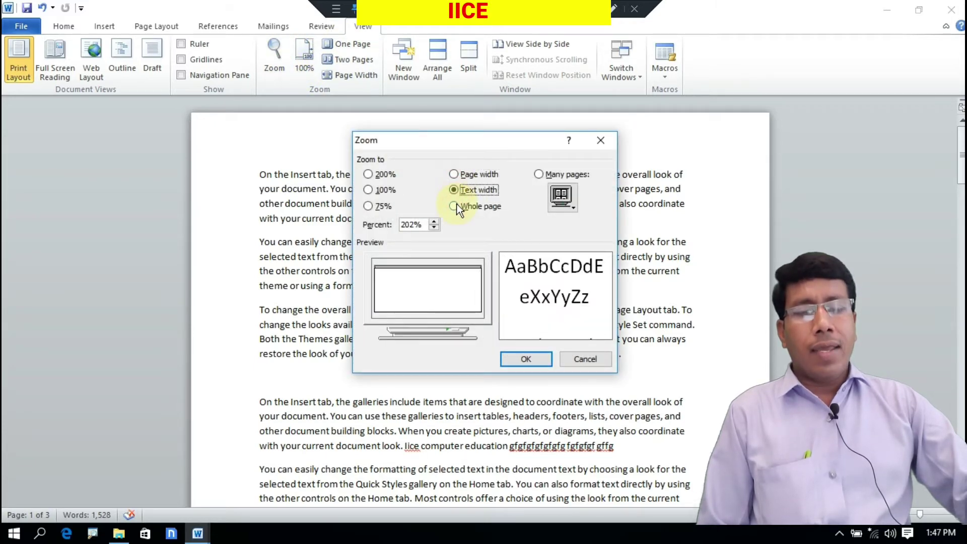
pyautogui.click(454, 206)
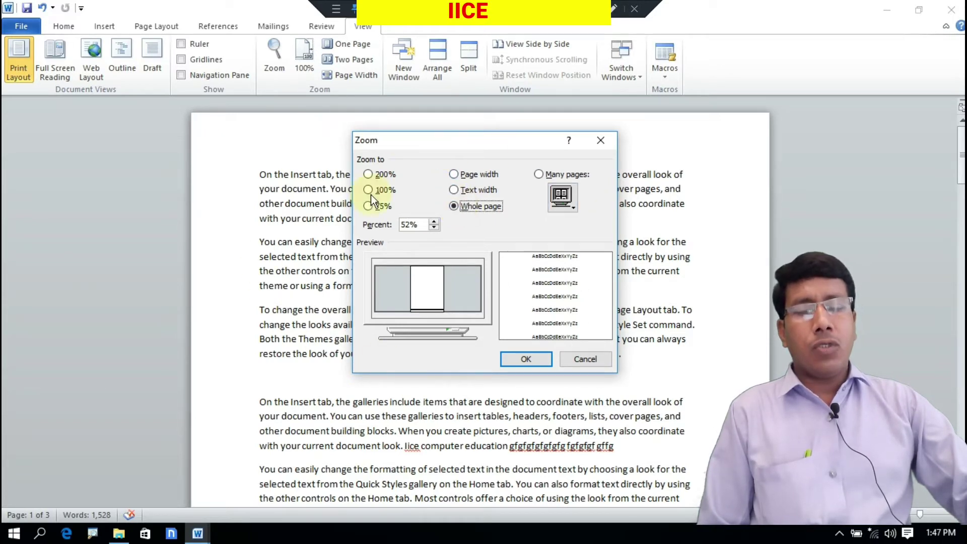
pyautogui.click(509, 358)
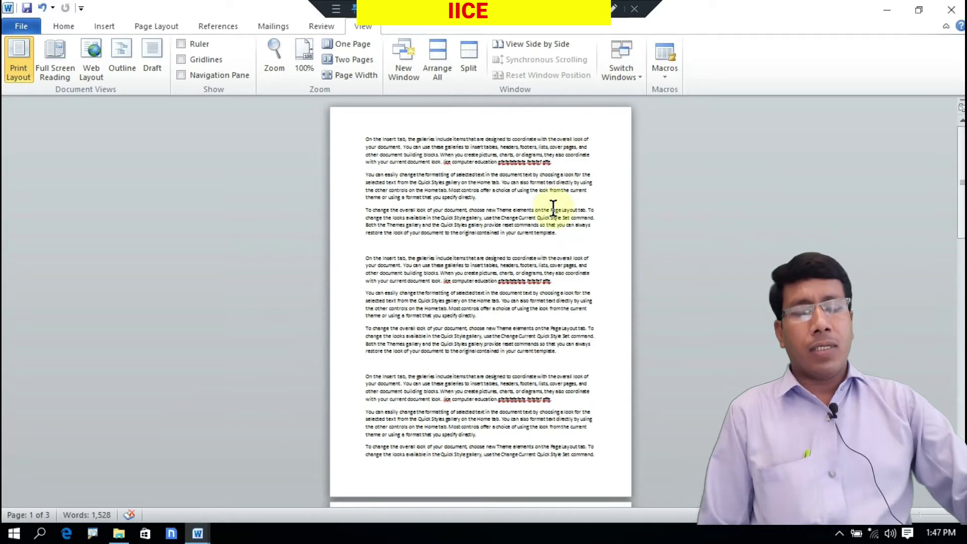
# - Reset the zoom to 100% and compare the One Page and Two Pages displays
pyautogui.click(305, 58)
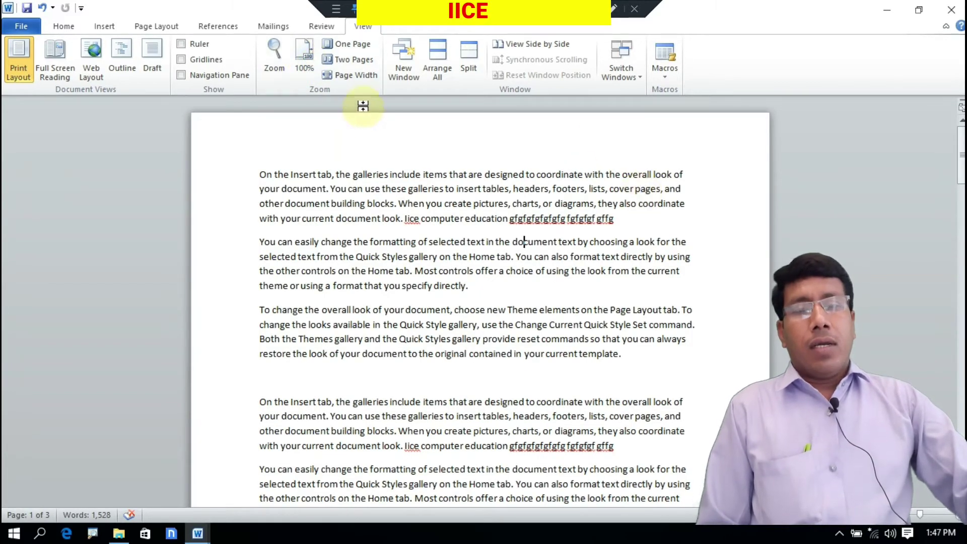
pyautogui.click(355, 50)
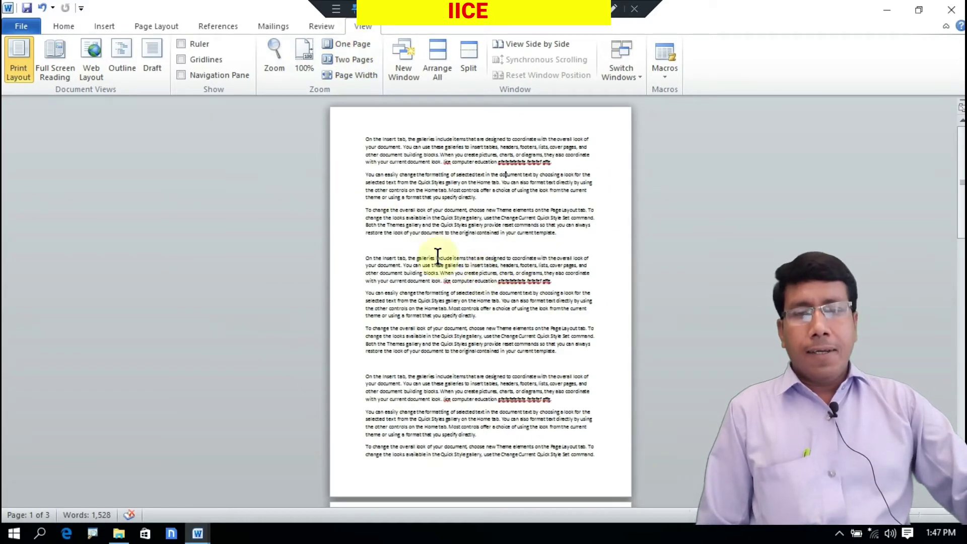
pyautogui.click(345, 61)
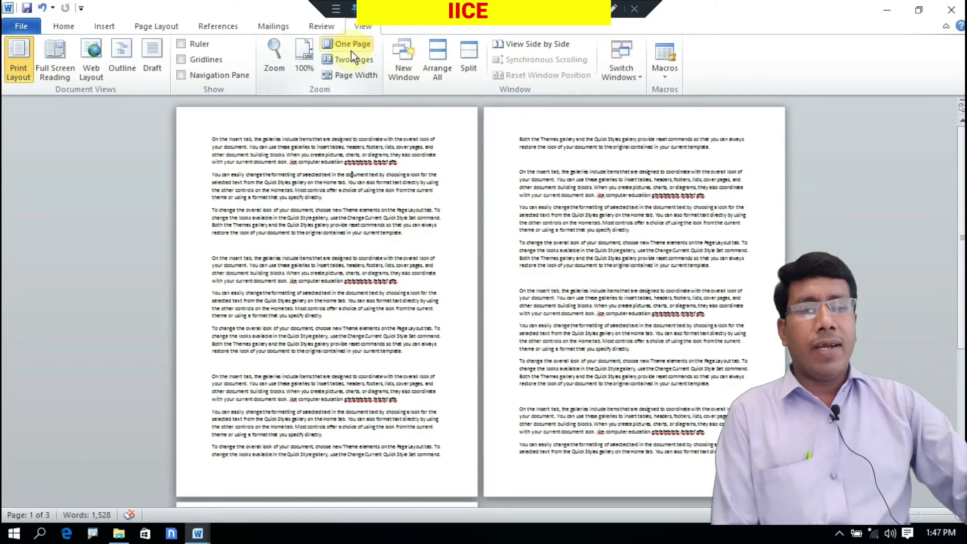
# - Show the document at Page Width and return it to 100% zoom
pyautogui.click(355, 77)
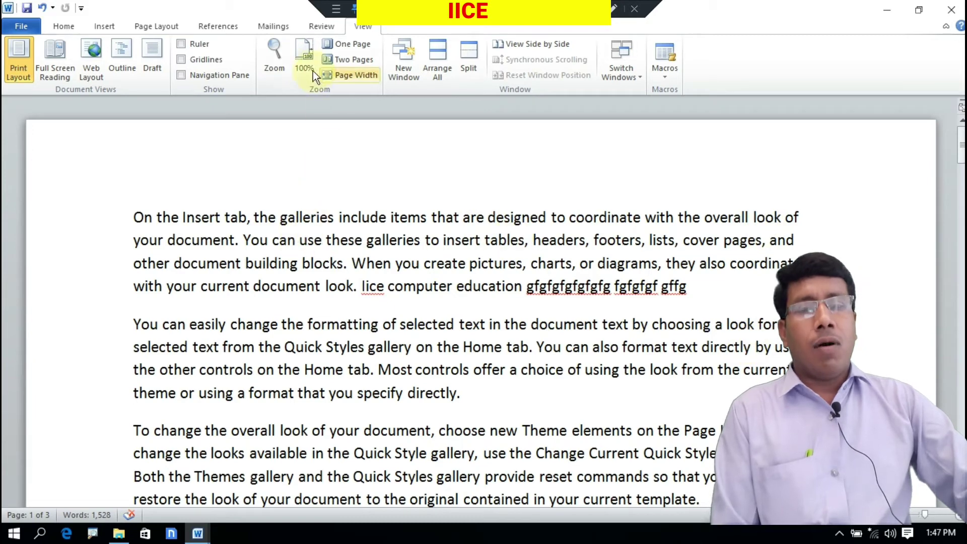
pyautogui.click(307, 59)
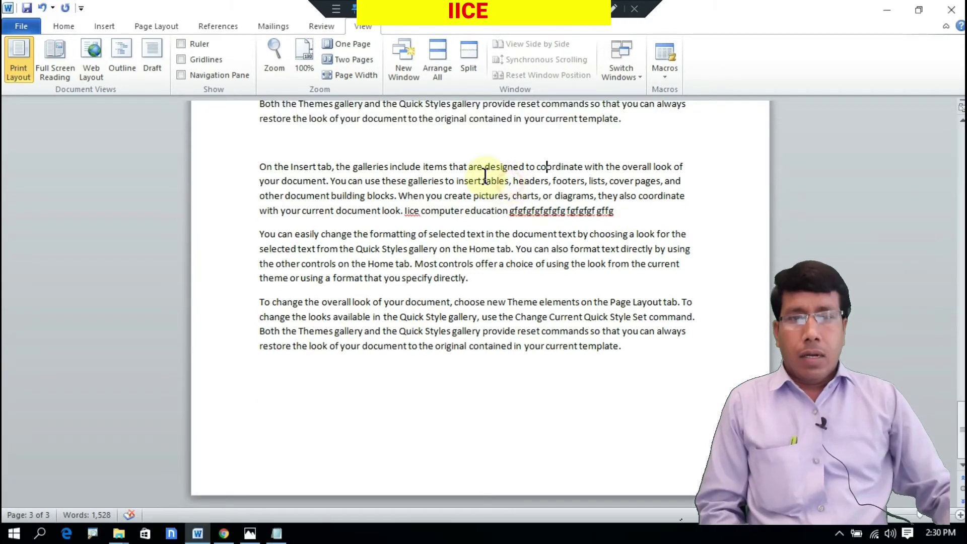
# - Open two additional windows of the same document with the New Window command
pyautogui.scroll(1, 372, 165)
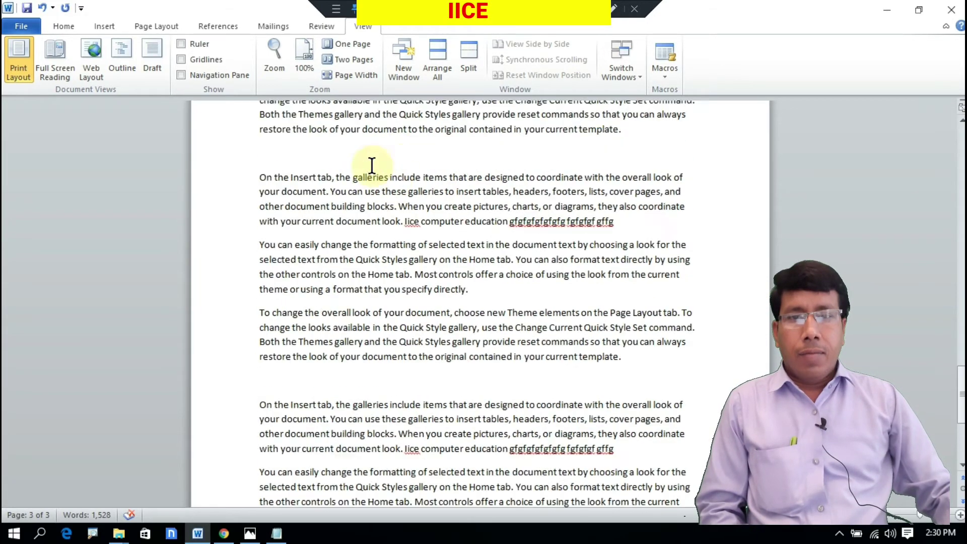
pyautogui.scroll(3, 371, 165)
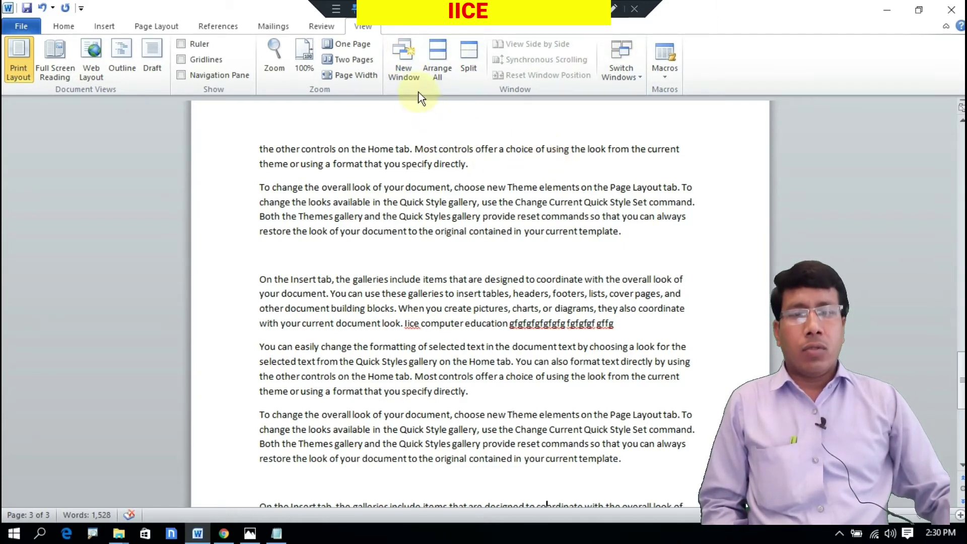
pyautogui.click(407, 59)
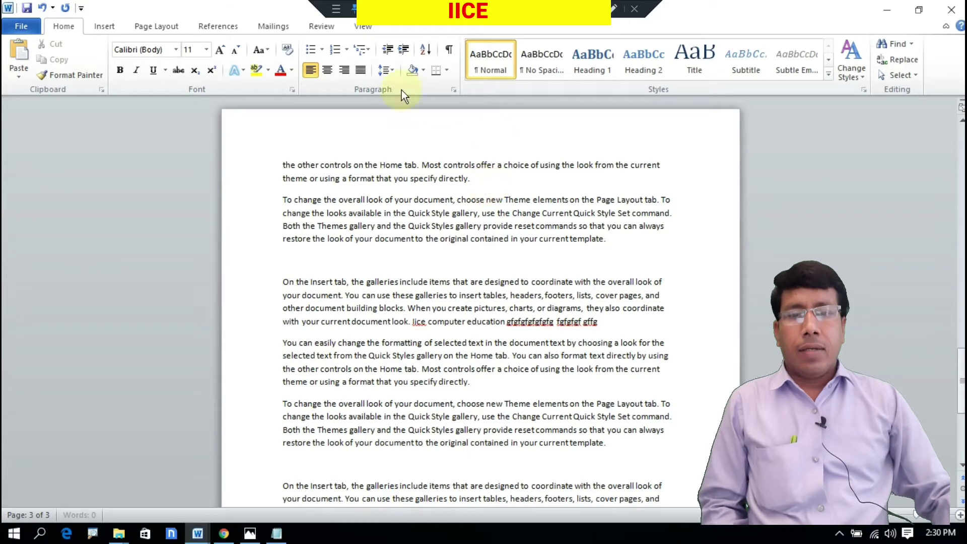
pyautogui.click(355, 28)
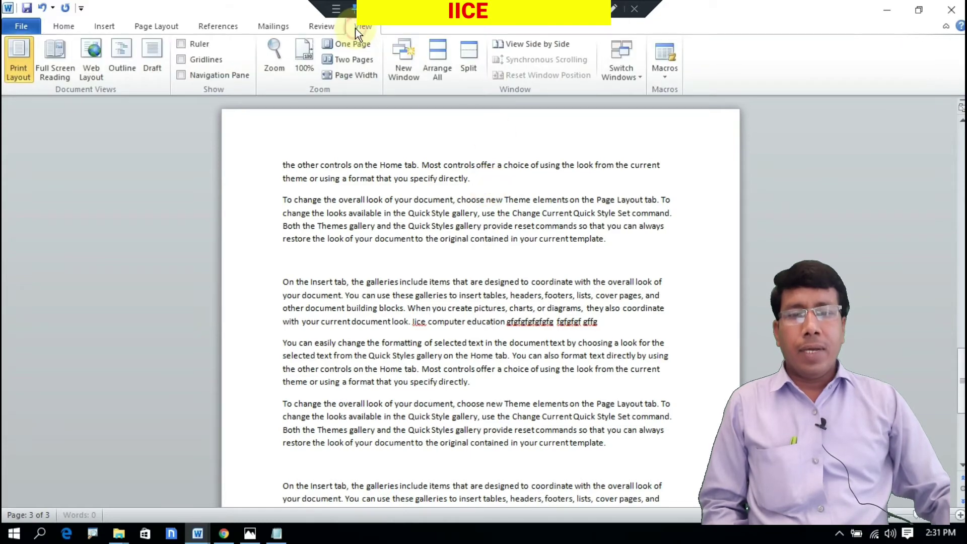
pyautogui.click(409, 69)
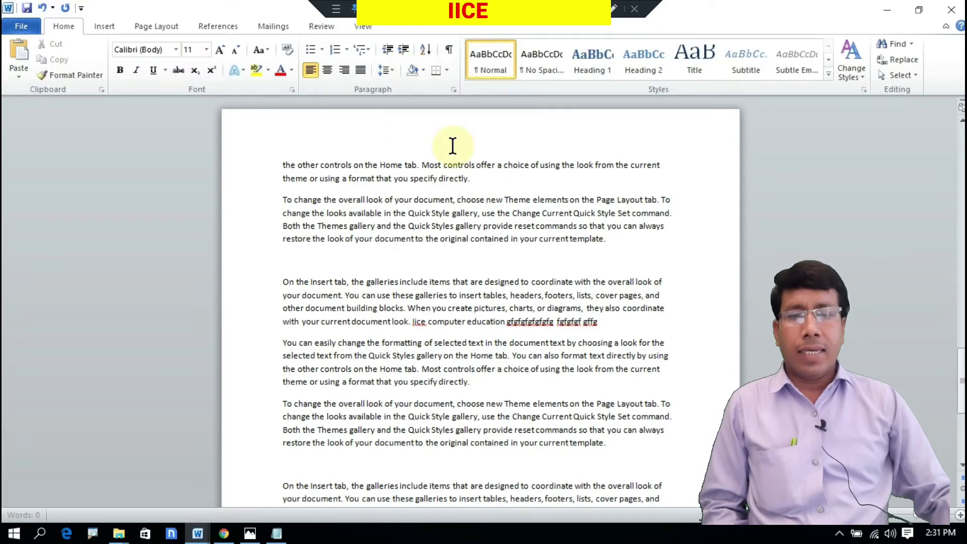
# - Tile all three document windows with Arrange All, maximize the 1115:1 window, and arrange all the windows again
pyautogui.click(366, 30)
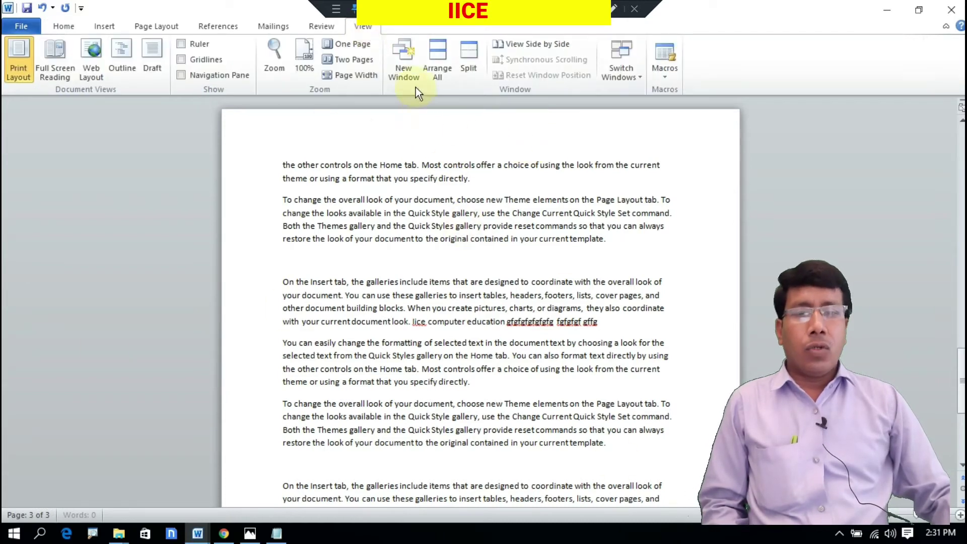
pyautogui.click(503, 177)
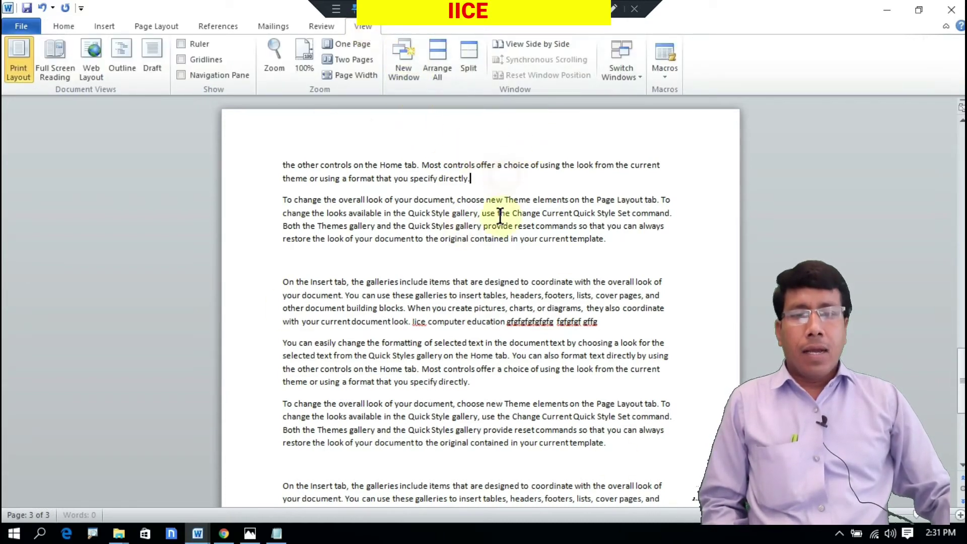
pyautogui.click(439, 75)
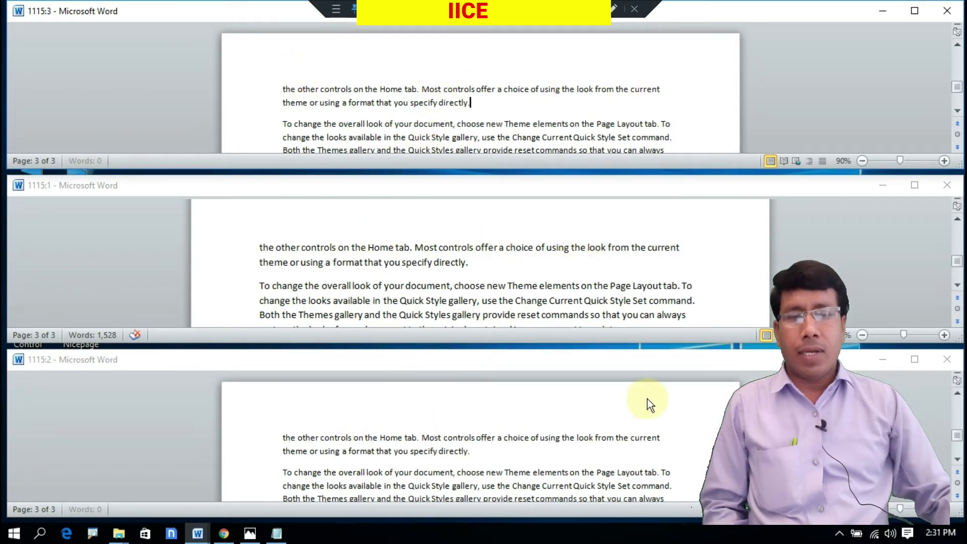
pyautogui.click(795, 236)
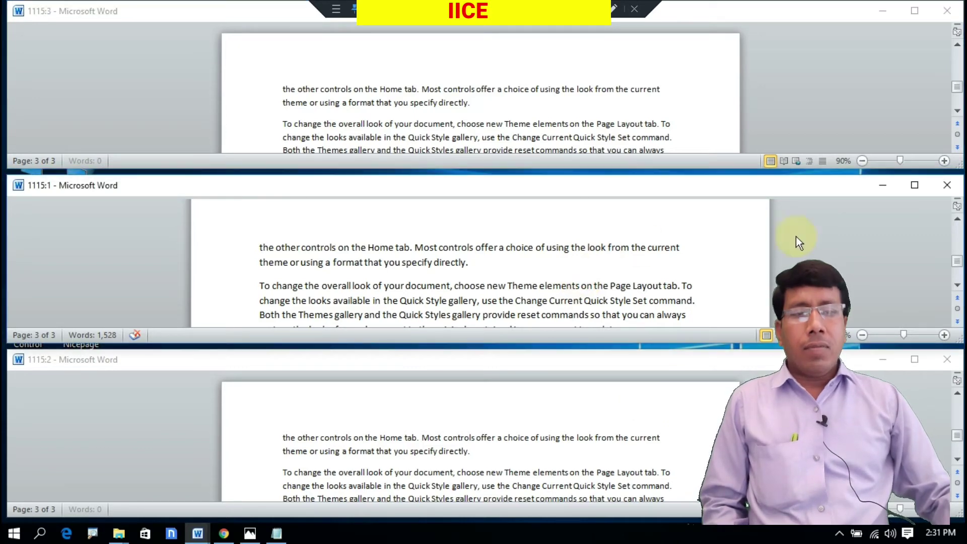
pyautogui.click(913, 188)
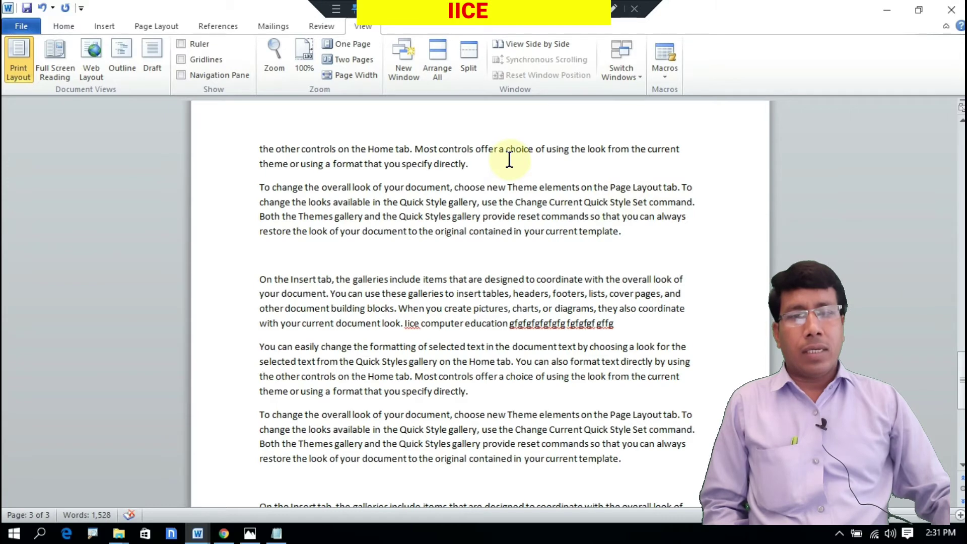
pyautogui.click(436, 71)
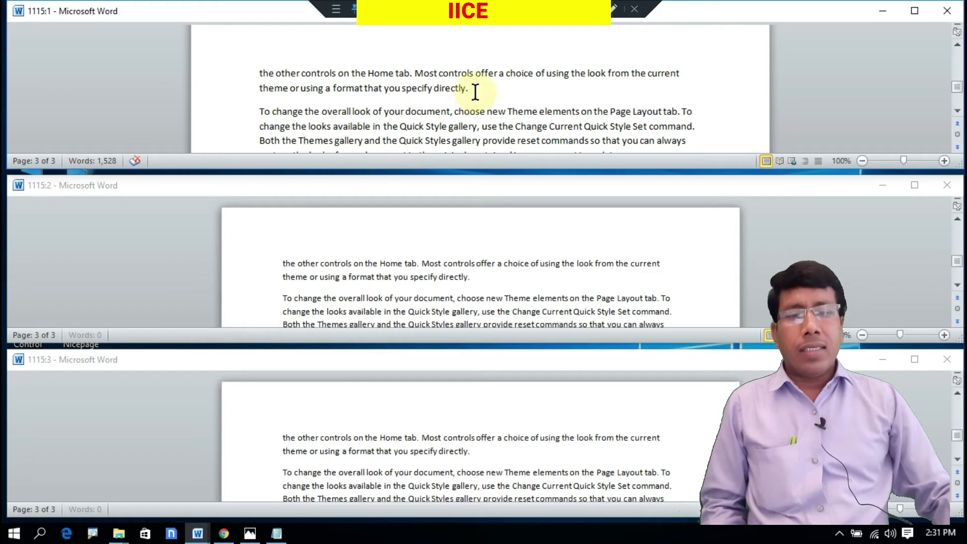
# - Add the letter "h" after "directly." in the 1115:2 window and check the same line in the 1115:1 window
pyautogui.moveTo(252, 72); pyautogui.dragTo(516, 97)
pyautogui.click(503, 98)
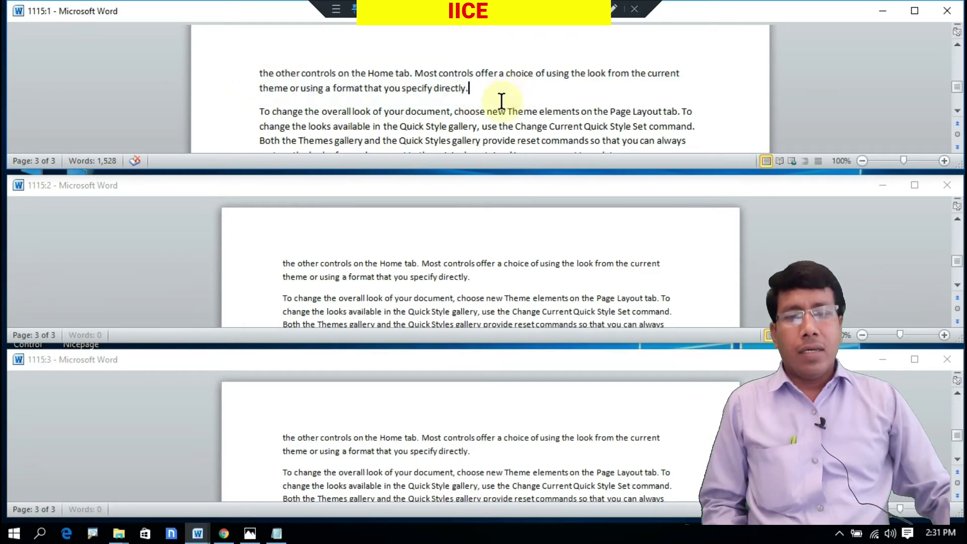
pyautogui.click(316, 260)
pyautogui.click(475, 276)
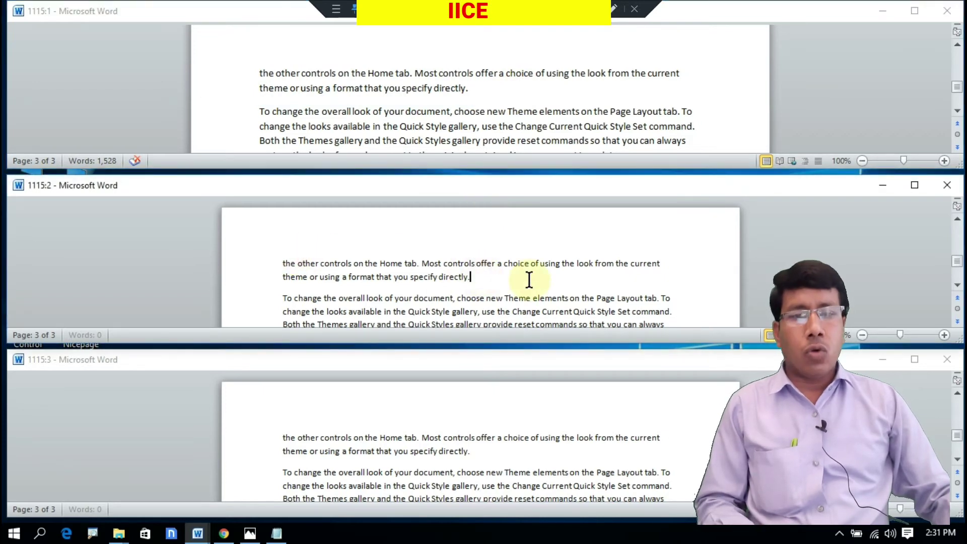
pyautogui.write('h')
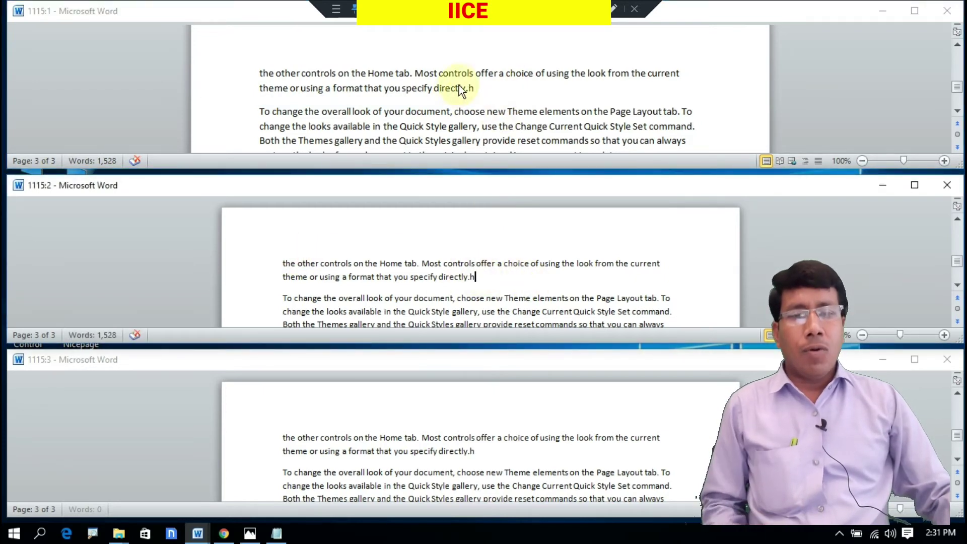
pyautogui.click(468, 89)
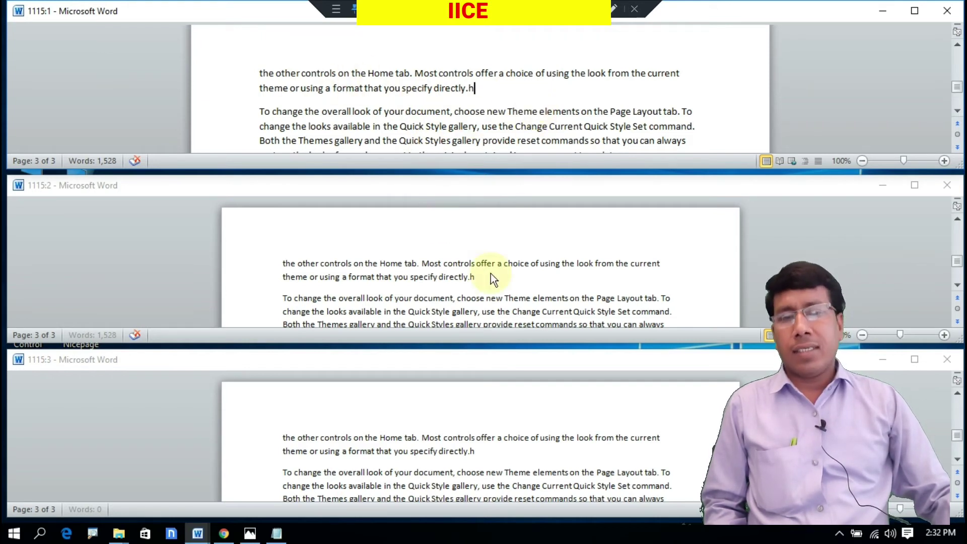
# - View different parts of the document independently in the 1115:2 and 1115:1 windows
pyautogui.click(508, 242)
pyautogui.scroll(-3, 508, 241)
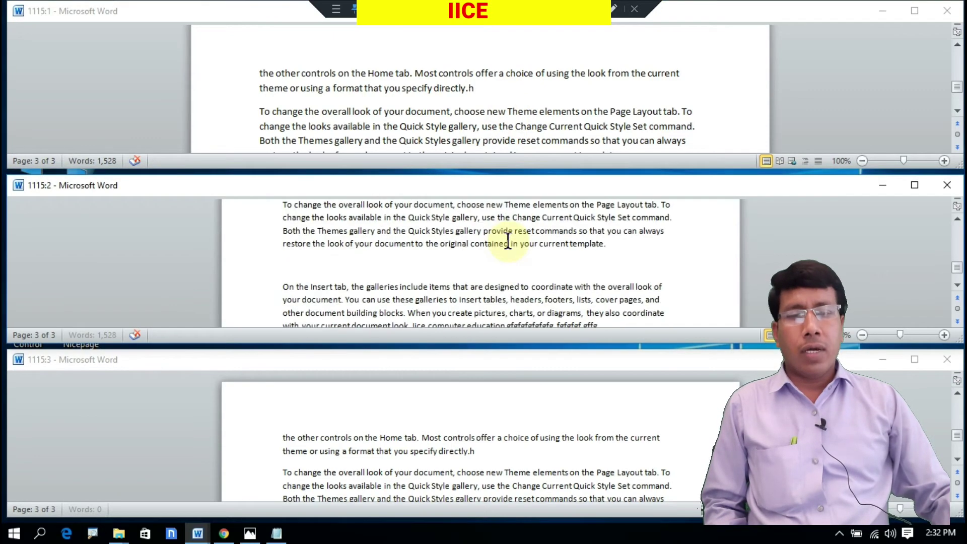
pyautogui.scroll(-3, 508, 239)
pyautogui.click(524, 108)
pyautogui.scroll(-3, 529, 116)
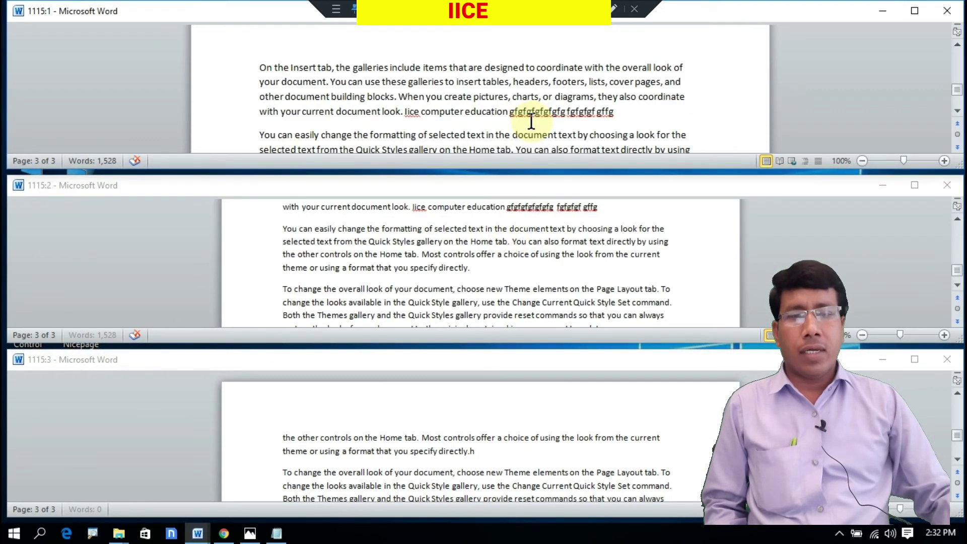
pyautogui.scroll(-3, 531, 120)
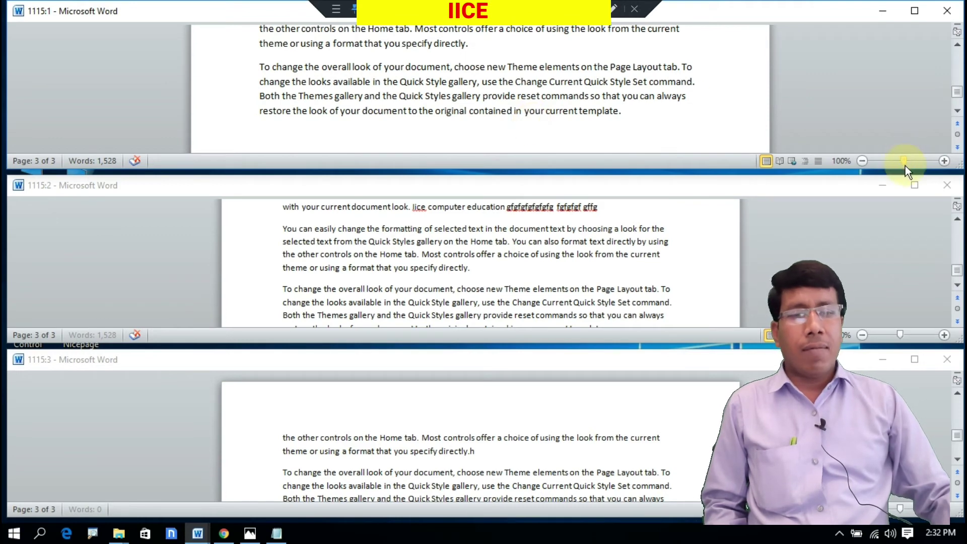
# - Maximize the 1115:2 window and split it into two panes just above an "On the Insert tab" paragraph on page 2
pyautogui.click(914, 185)
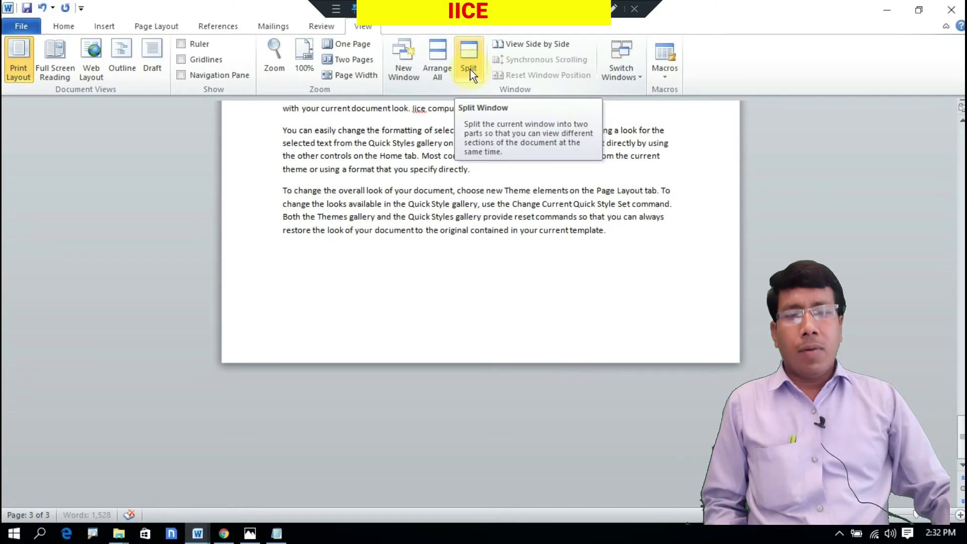
pyautogui.scroll(7, 484, 216)
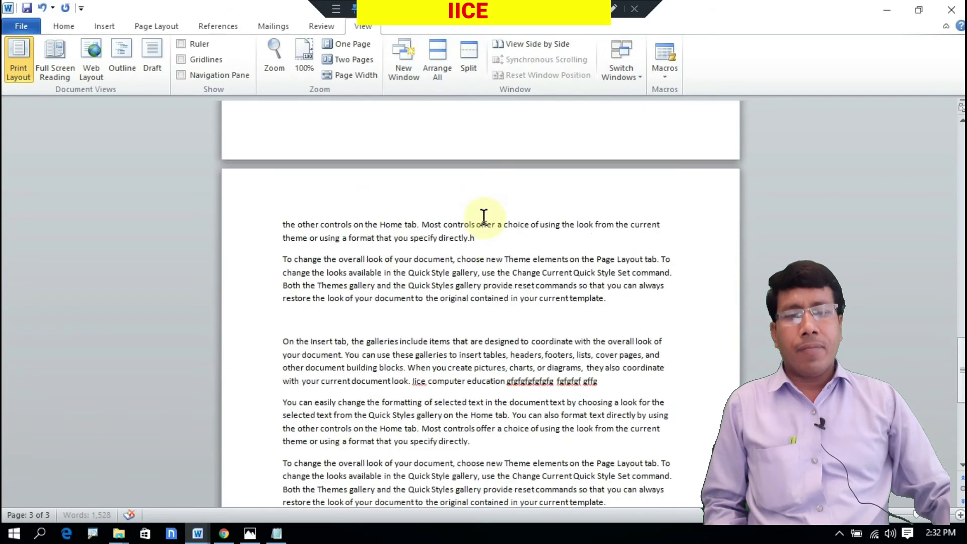
pyautogui.scroll(6, 484, 216)
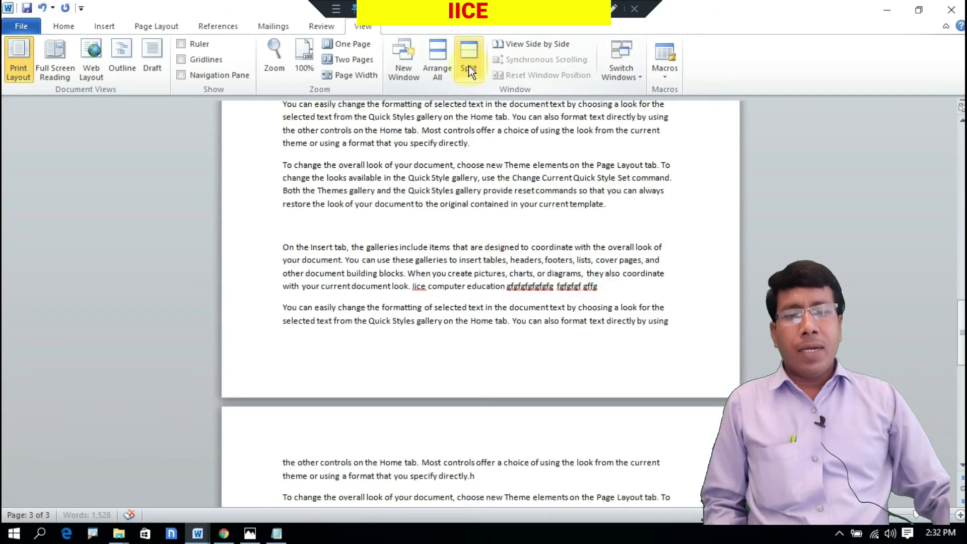
pyautogui.click(468, 71)
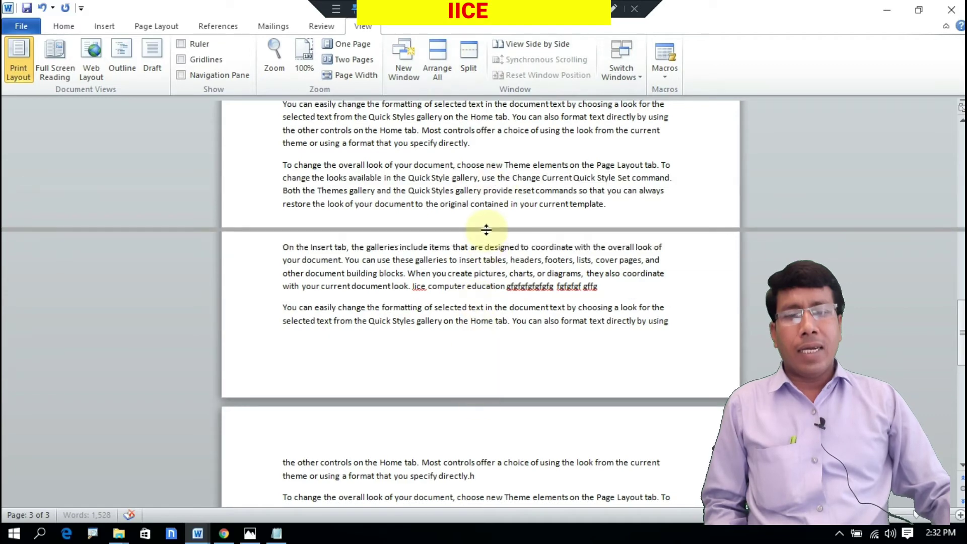
pyautogui.click(486, 229)
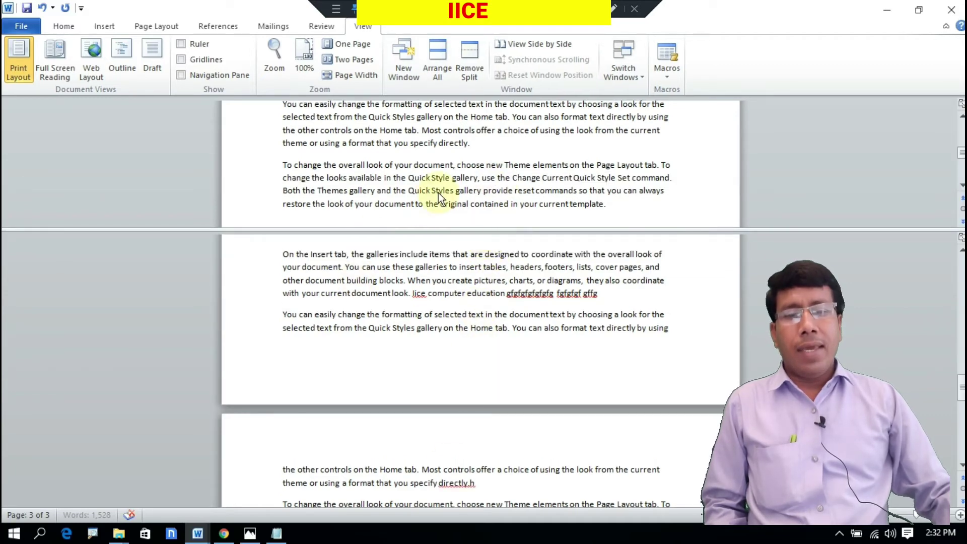
# - Browse the two panes independently, showing the document's first paragraph in the upper pane and page 3 in the lower pane
pyautogui.scroll(-2, 502, 196)
pyautogui.scroll(2, 501, 198)
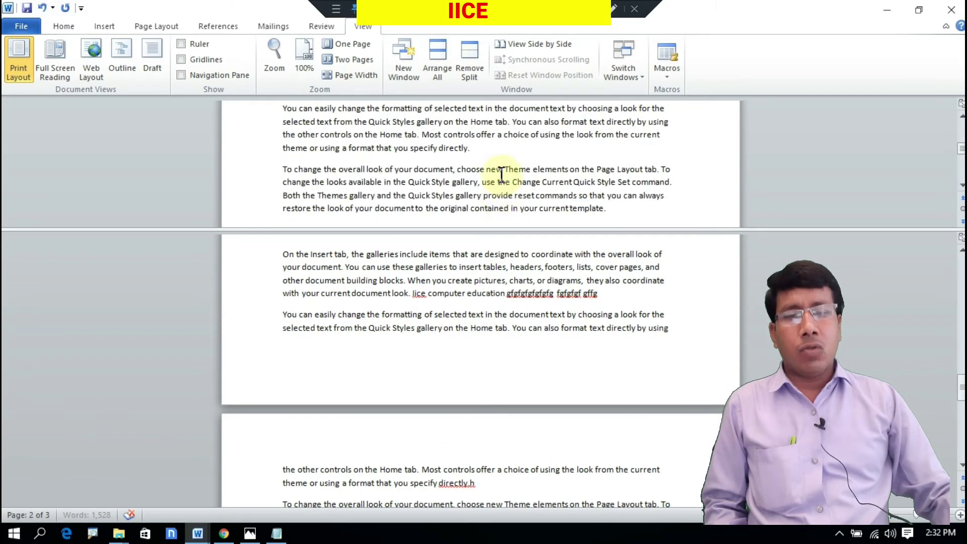
pyautogui.scroll(-3, 501, 175)
pyautogui.scroll(2, 501, 176)
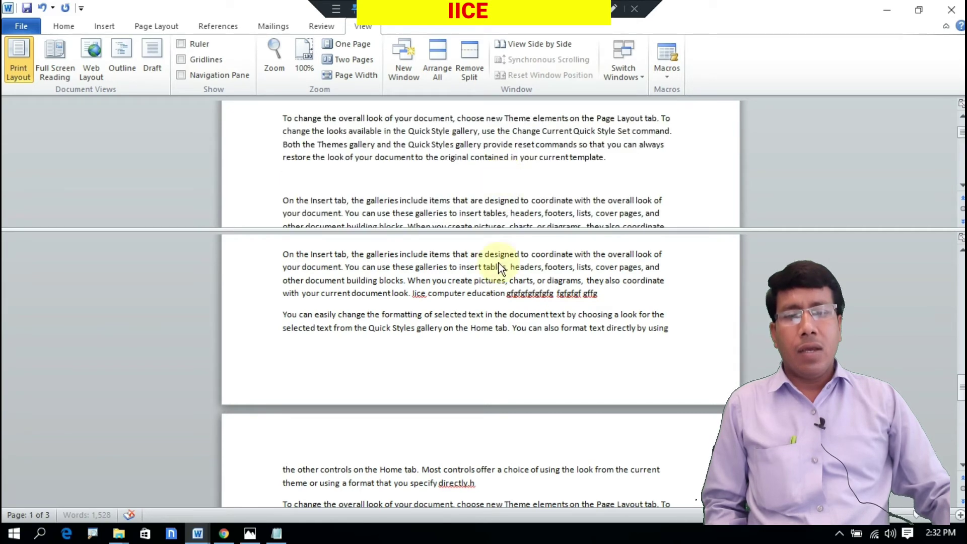
pyautogui.scroll(4, 498, 282)
pyautogui.scroll(-2, 501, 286)
pyautogui.scroll(-2, 501, 286)
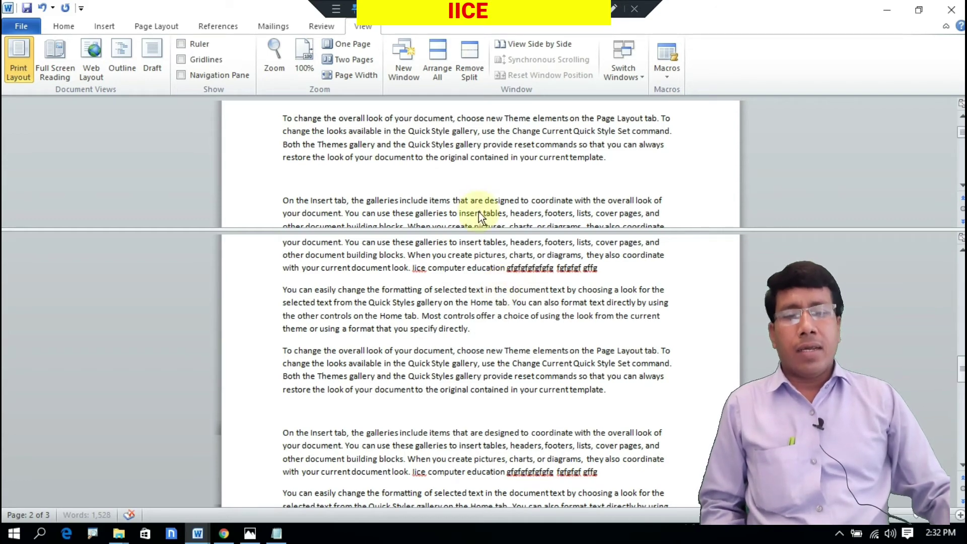
pyautogui.scroll(-5, 453, 196)
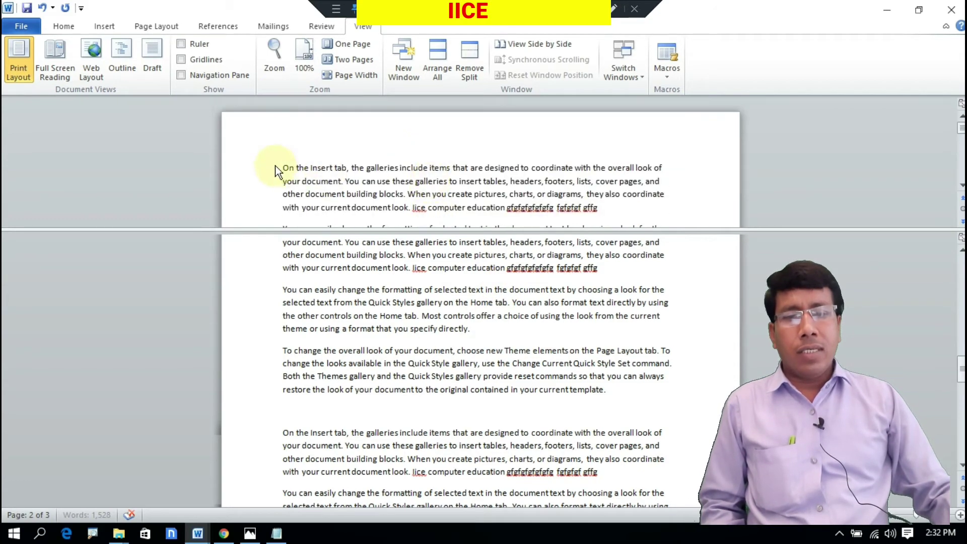
pyautogui.click(607, 207)
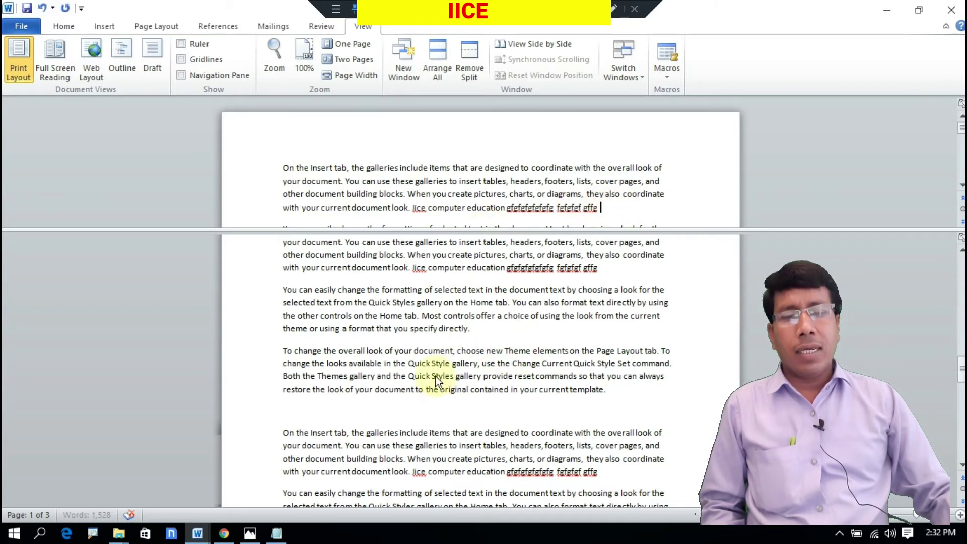
pyautogui.click(498, 340)
pyautogui.scroll(-2, 526, 317)
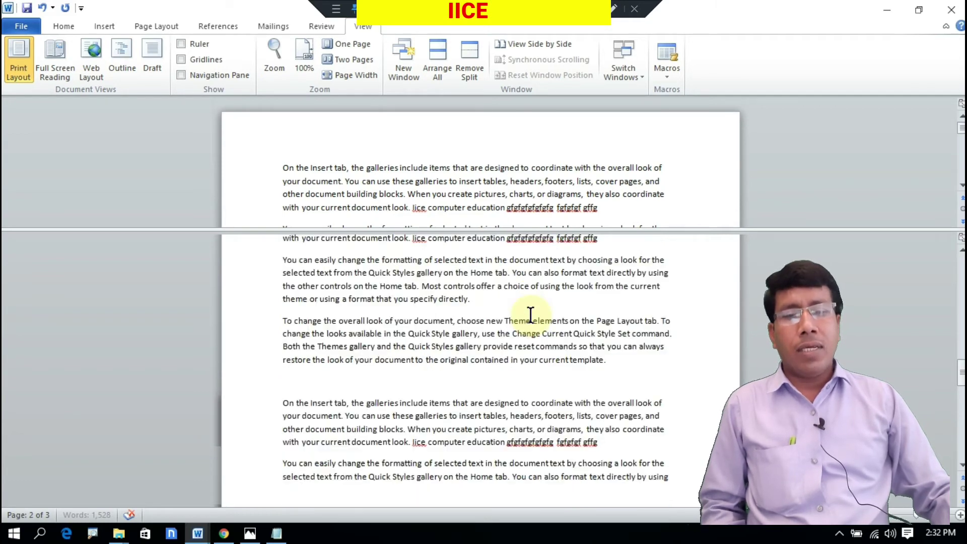
pyautogui.scroll(-15, 527, 276)
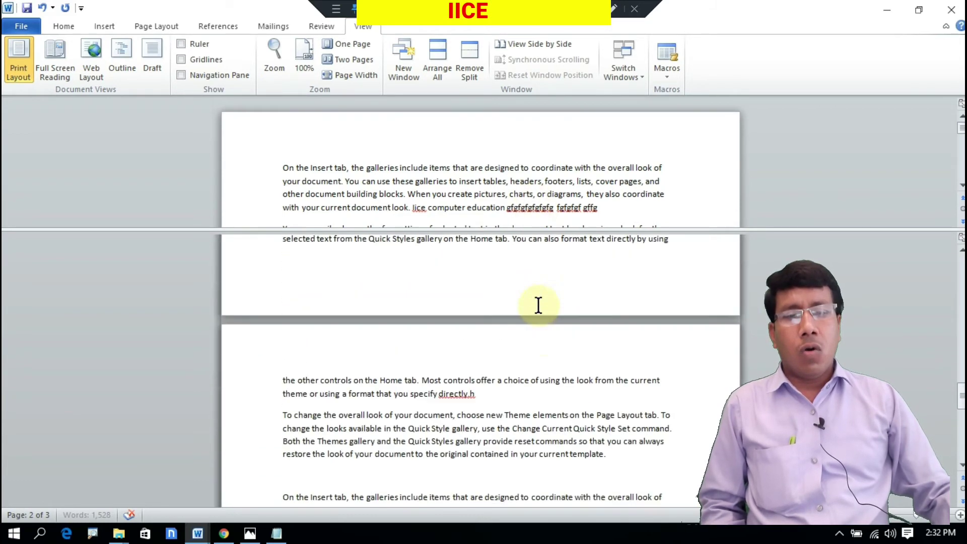
pyautogui.scroll(-5, 543, 305)
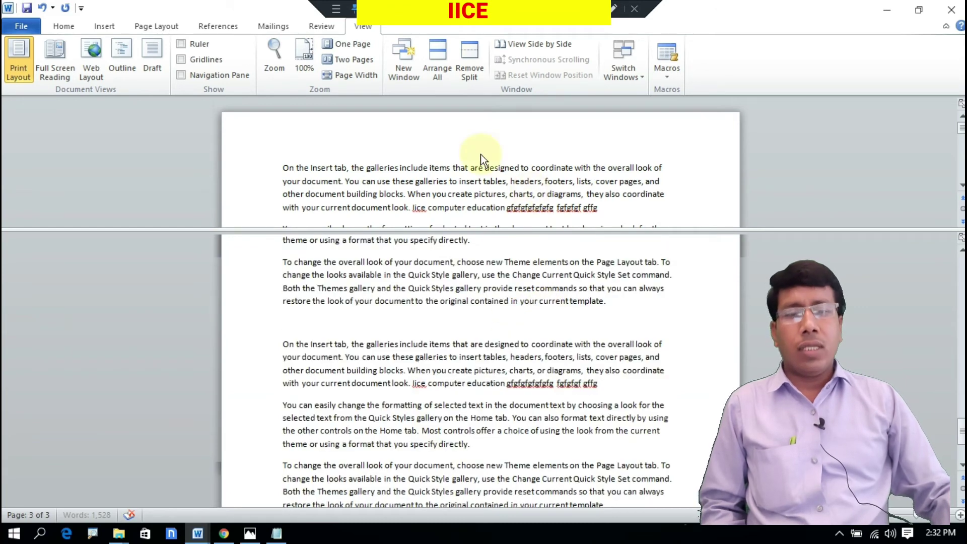
# - Remove the window split and create a new blank document
pyautogui.click(475, 78)
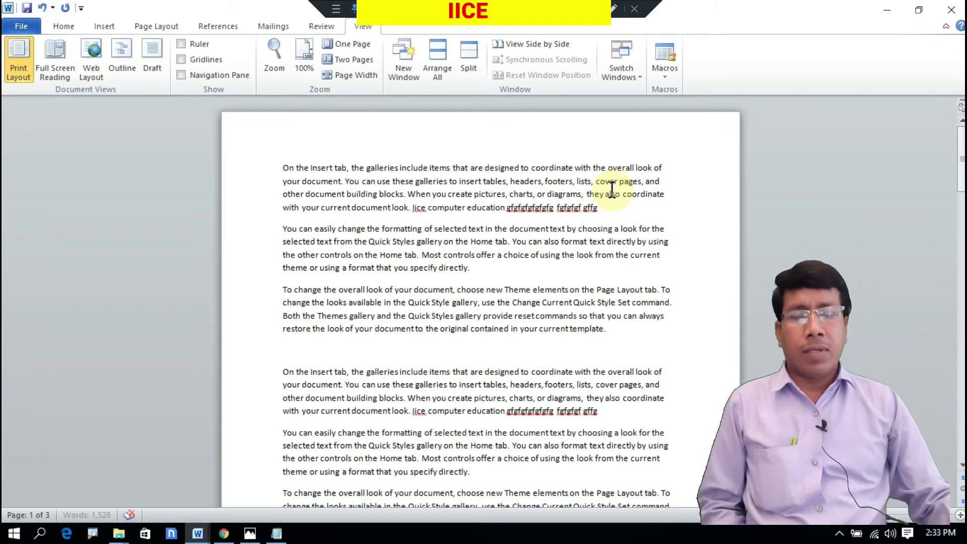
pyautogui.click(618, 215)
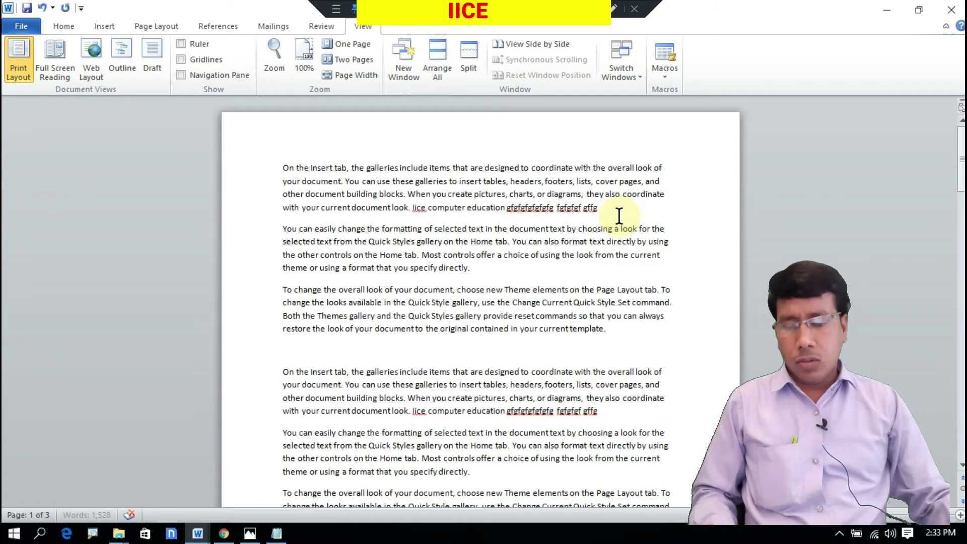
pyautogui.hotkey('ctrl', 'n')
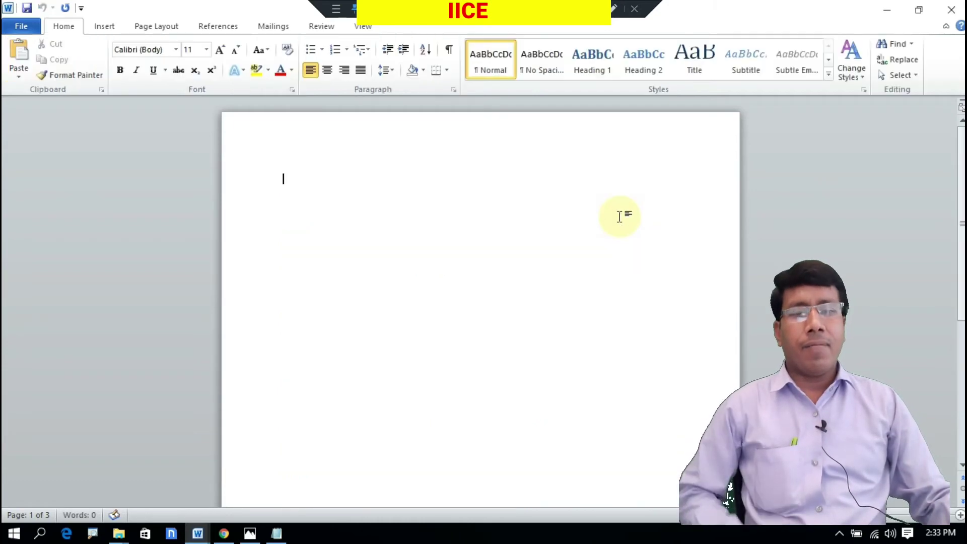
# - Start recording a macro named iice, stored for all documents and assigned to the keyboard shortcut Ctrl+D
pyautogui.click(368, 29)
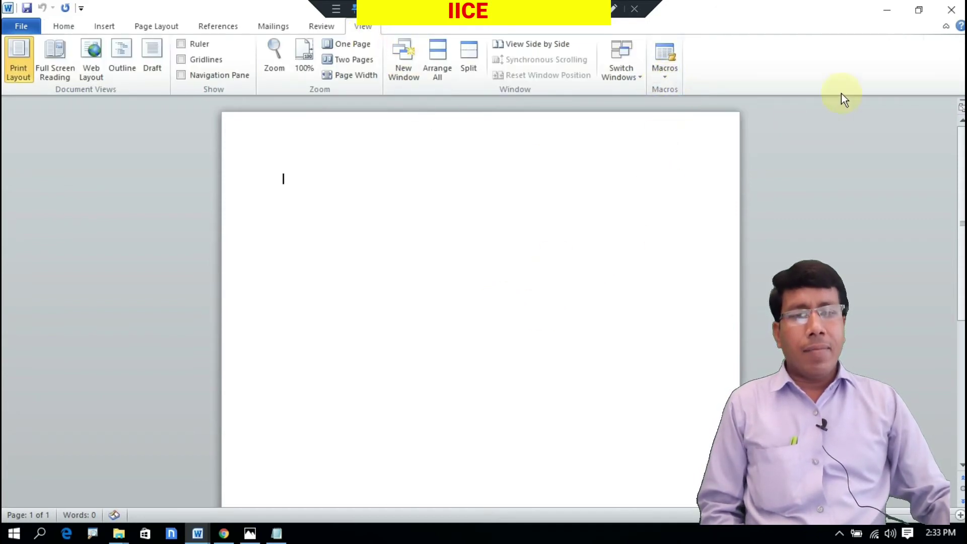
pyautogui.click(664, 77)
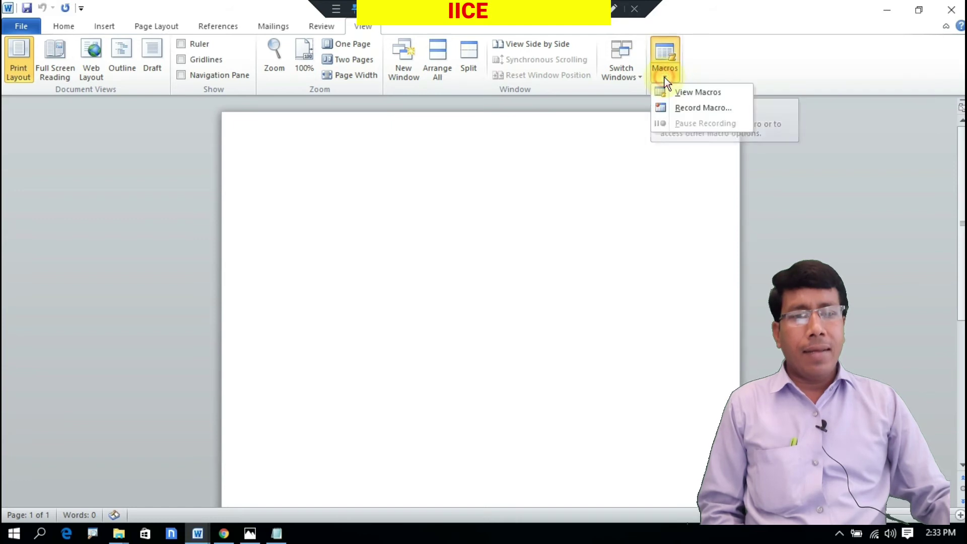
pyautogui.click(712, 108)
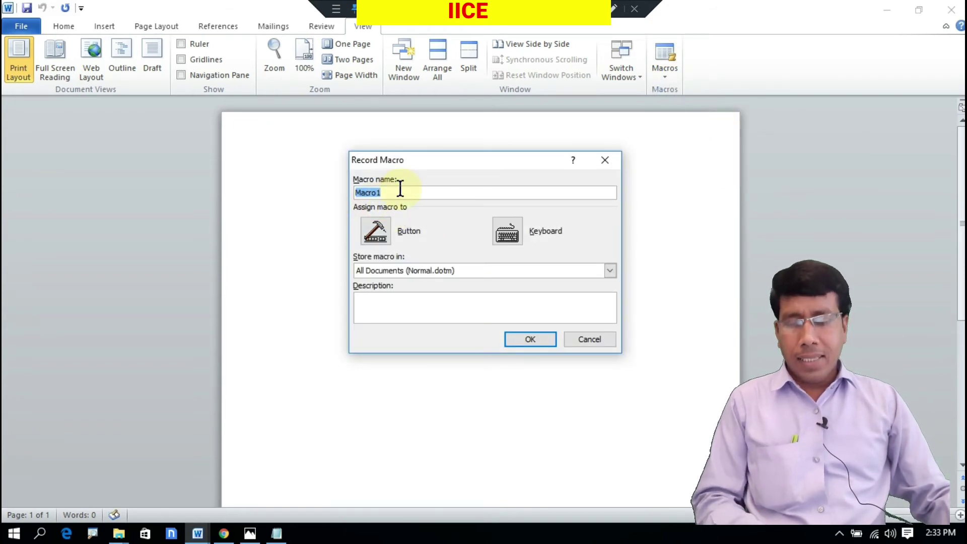
pyautogui.write('iice')
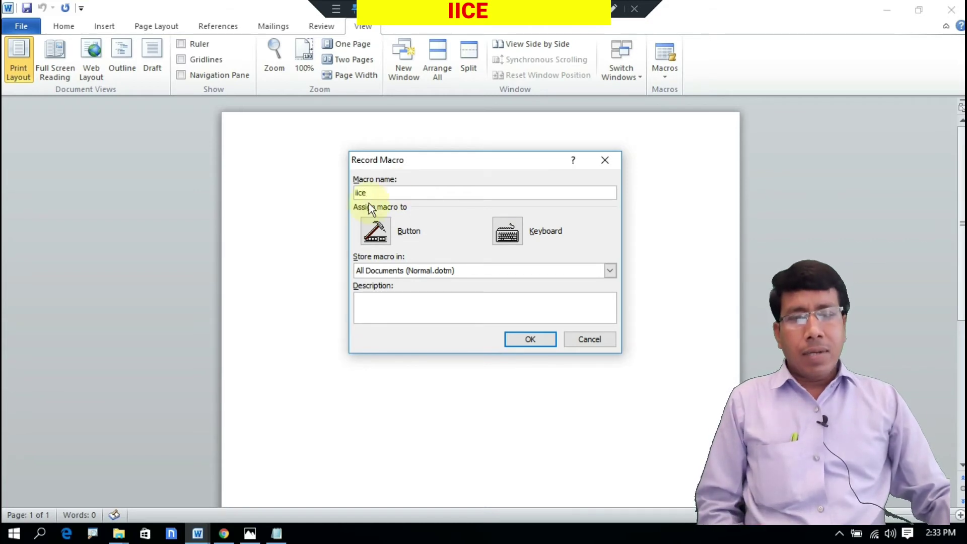
pyautogui.click(507, 231)
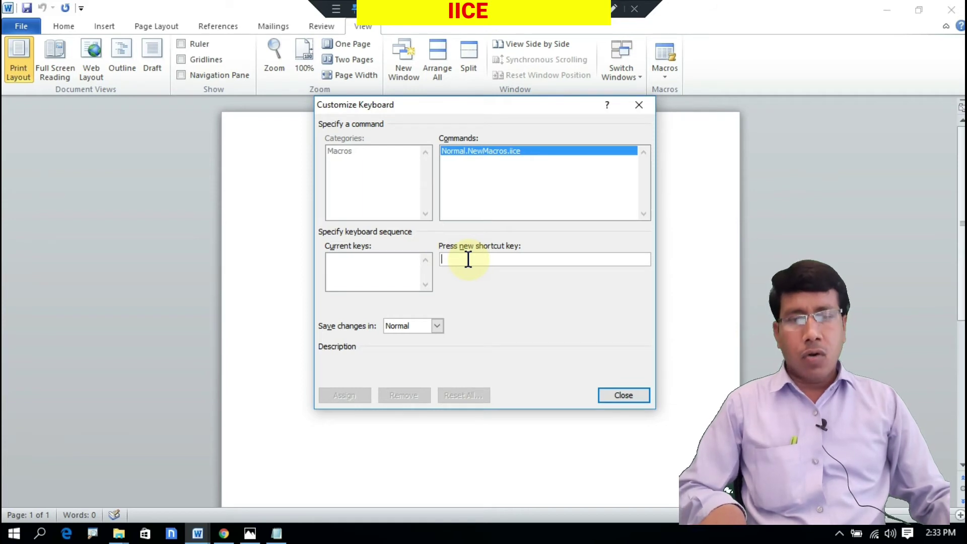
pyautogui.hotkey('ctrl', 'd')
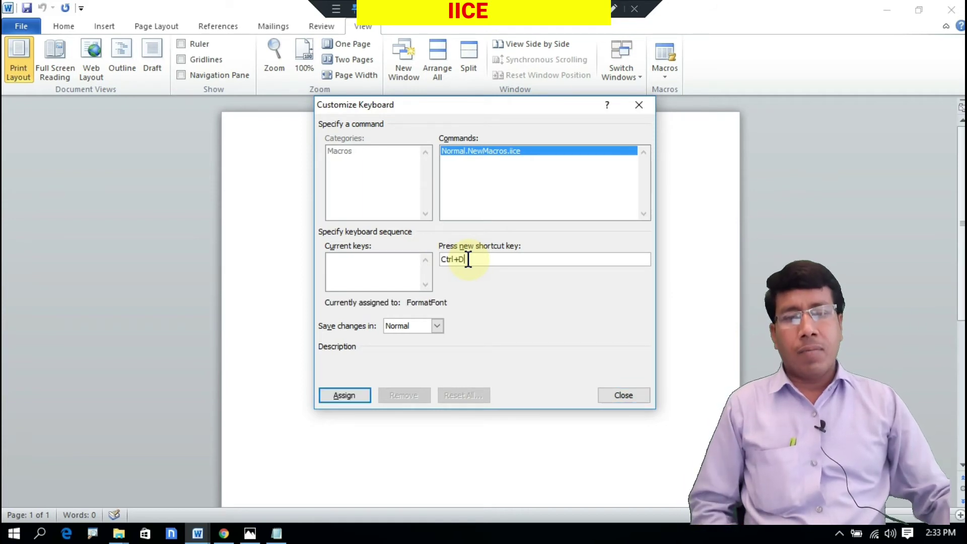
pyautogui.click(352, 395)
pyautogui.click(626, 394)
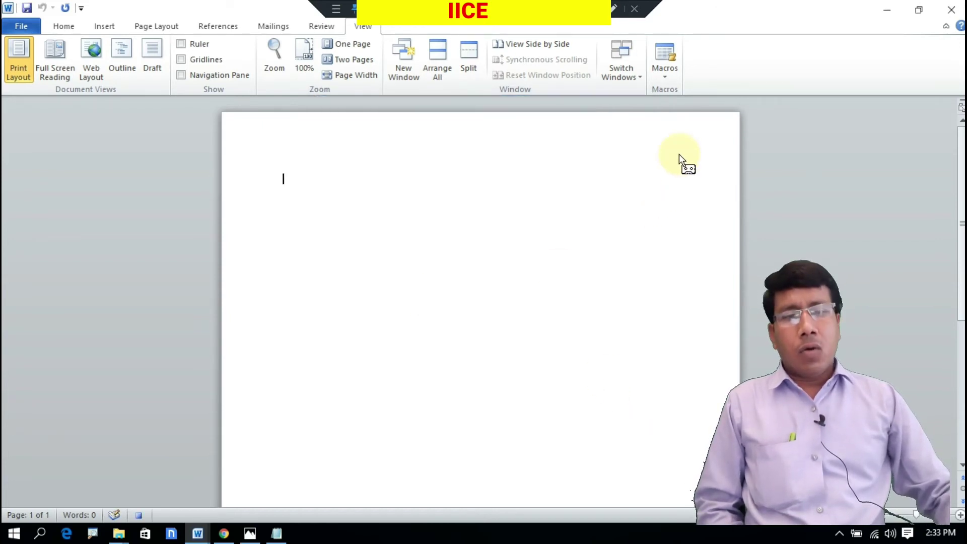
pyautogui.click(666, 74)
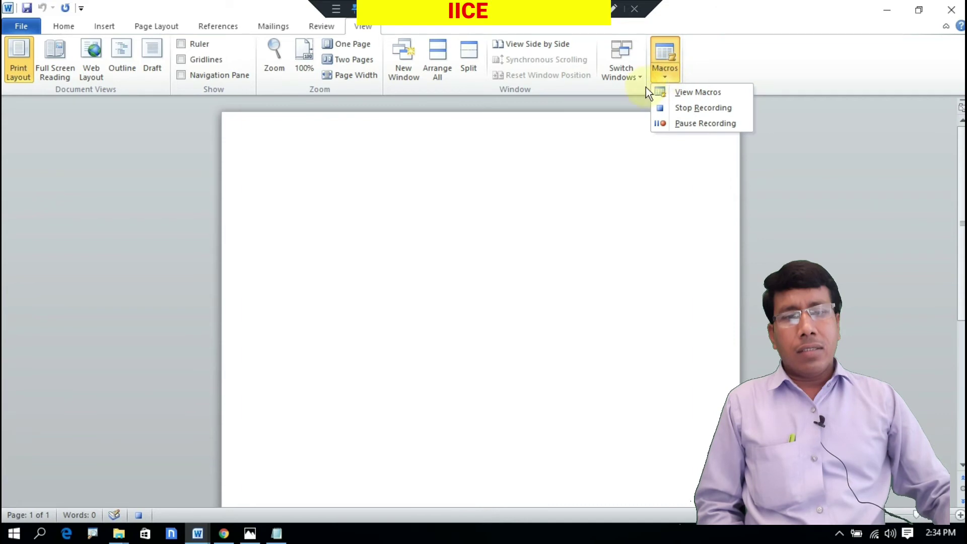
pyautogui.click(322, 199)
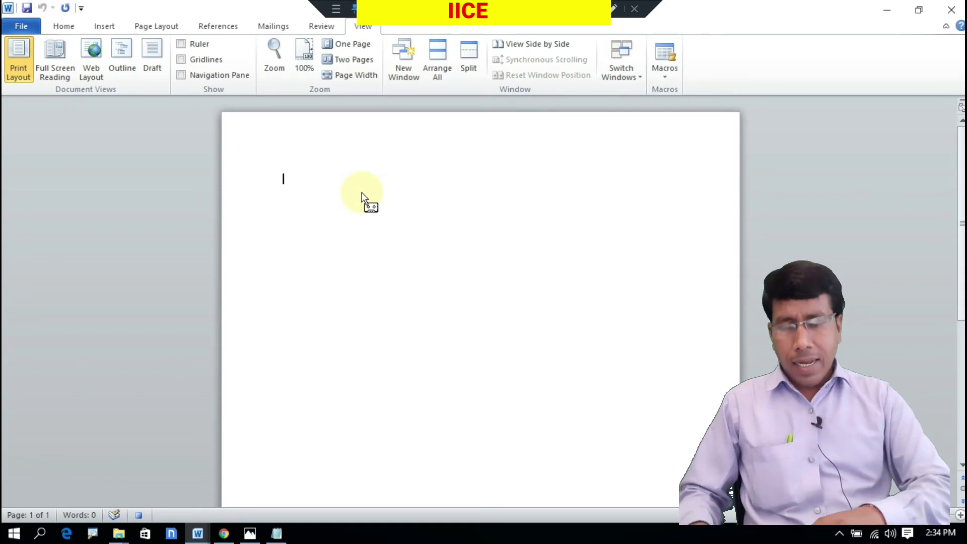
pyautogui.write('dist')
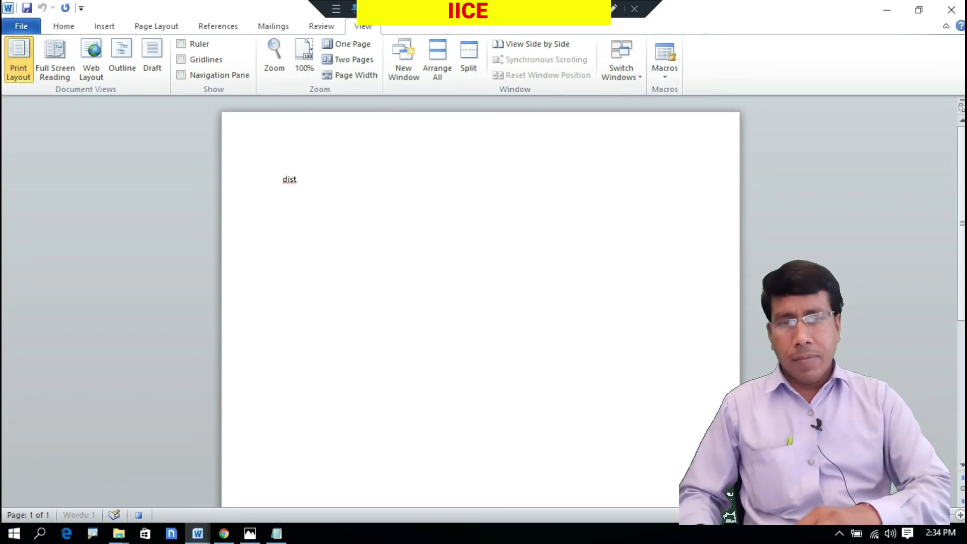
pyautogui.press('BackSpace')
pyautogui.press('BackSpace')
pyautogui.press('BackSpace')
pyautogui.press('BackSpace')
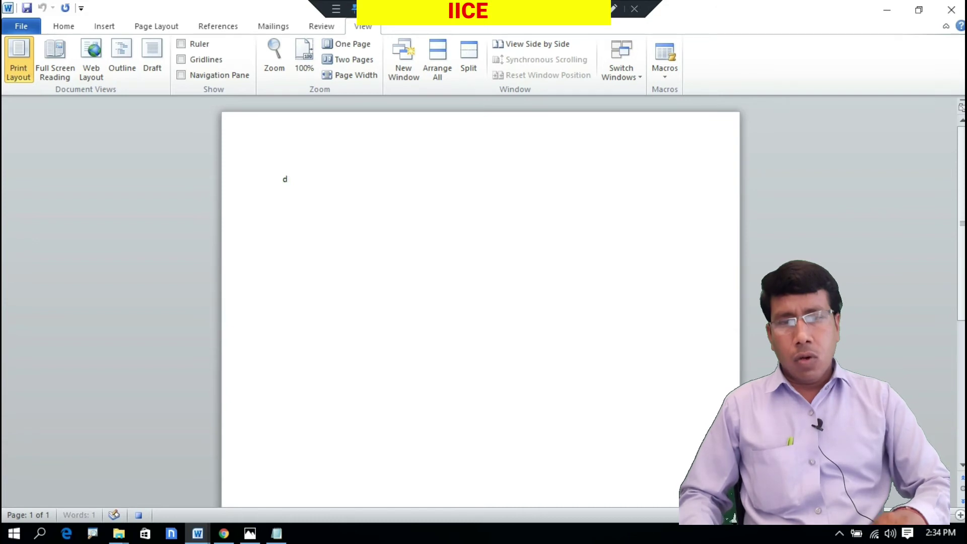
pyautogui.write('dIST')
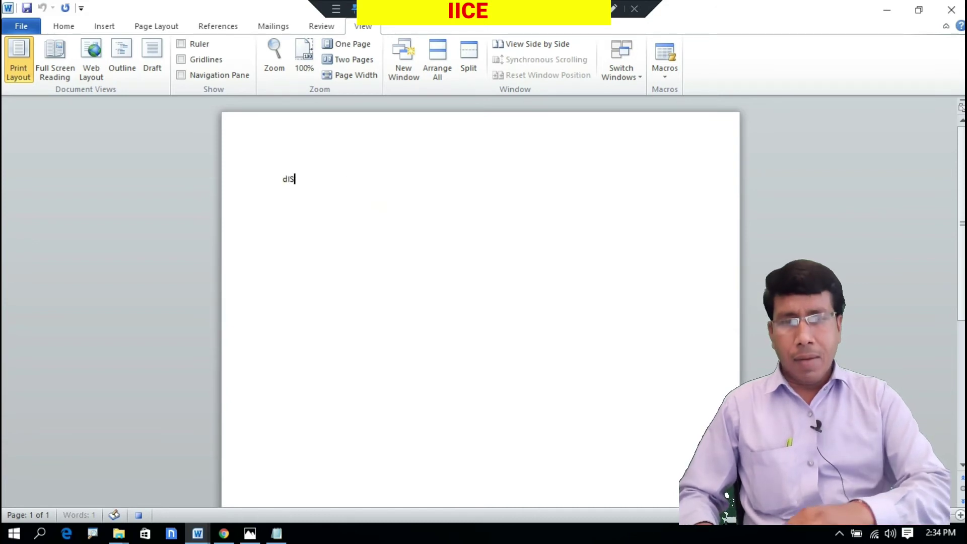
pyautogui.press('BackSpace')
pyautogui.press('BackSpace')
pyautogui.press('BackSpace')
pyautogui.press('BackSpace')
pyautogui.press('BackSpace')
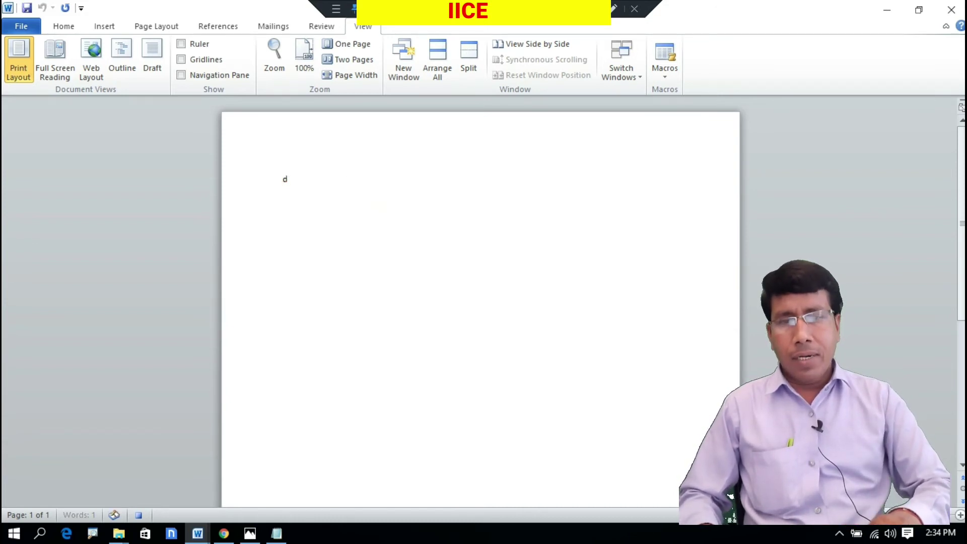
# - Write "Dist Name" as the first line of the document and "Churu" on the line below it
pyautogui.write('Di')
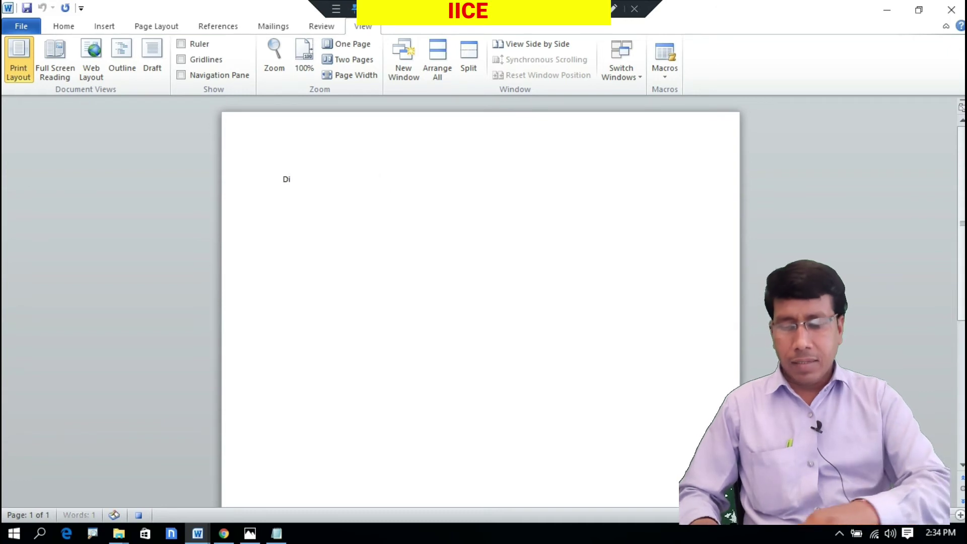
pyautogui.write('st Nam')
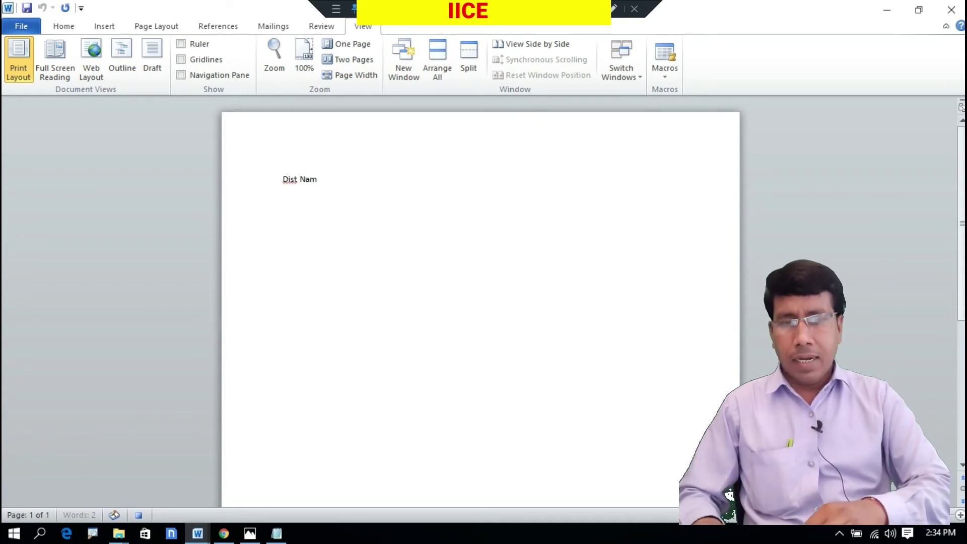
pyautogui.write('e')
pyautogui.press('Return')
pyautogui.write('CV')
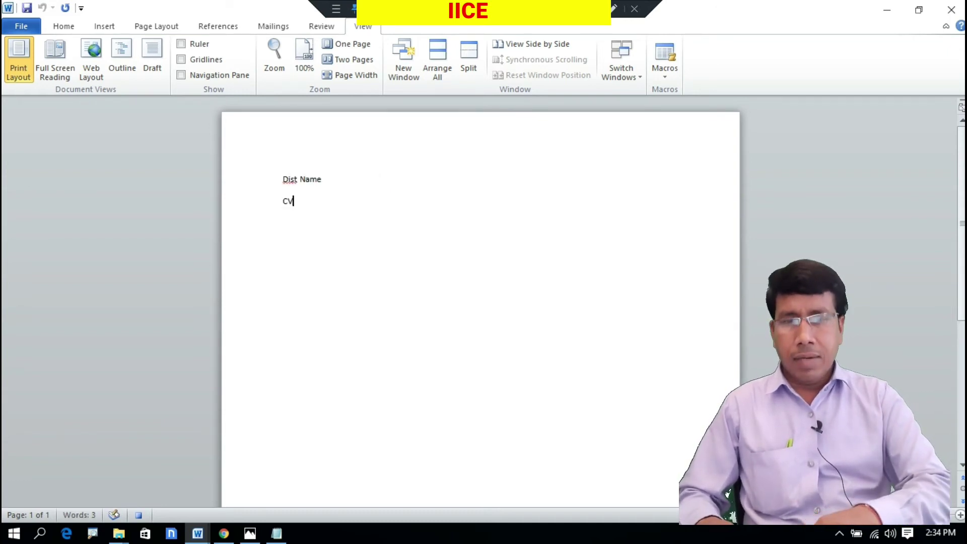
pyautogui.write('h')
pyautogui.press('BackSpace')
pyautogui.press('BackSpace')
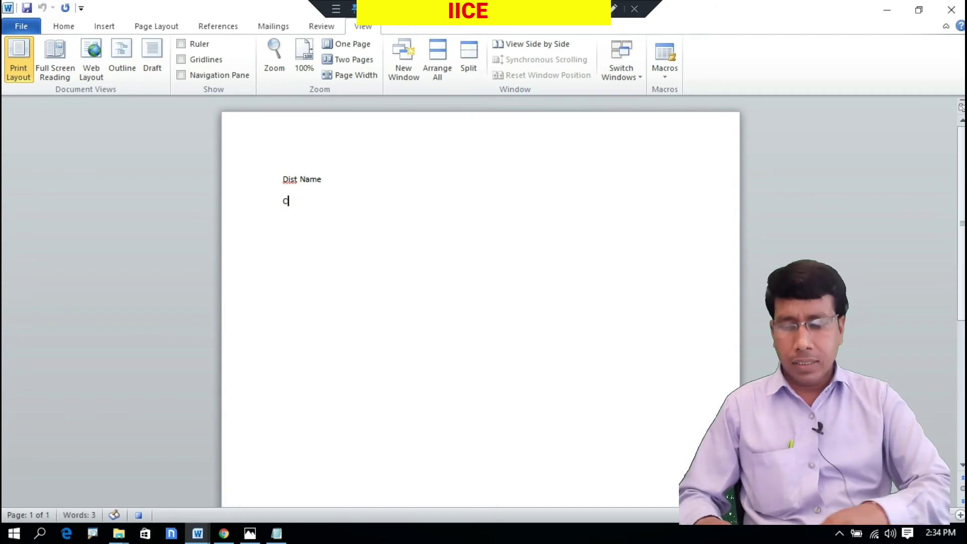
pyautogui.write('huru')
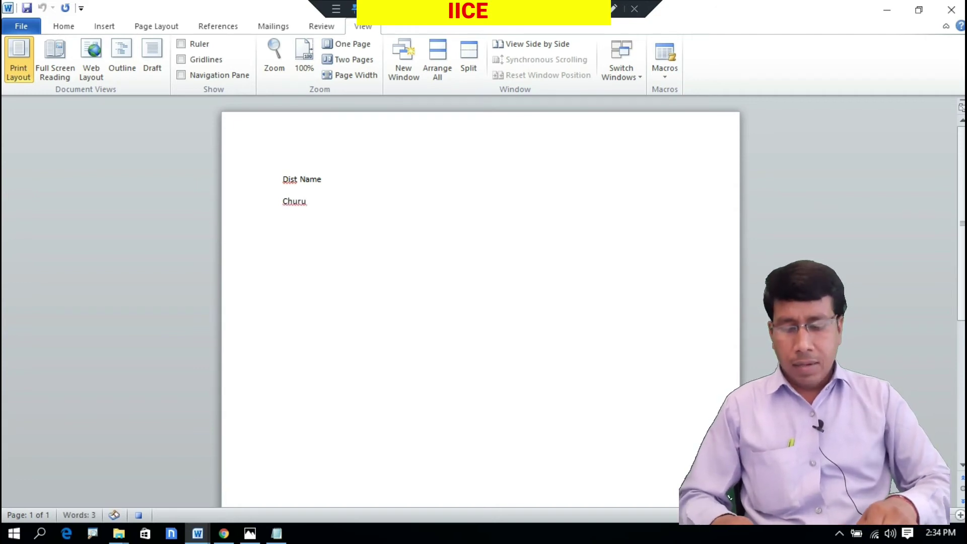
# - Add Bikaner, Sikar and Jaipur below Churu, each district name on its own line
pyautogui.press('Return')
pyautogui.write('N')
pyautogui.press('BackSpace')
pyautogui.write('B')
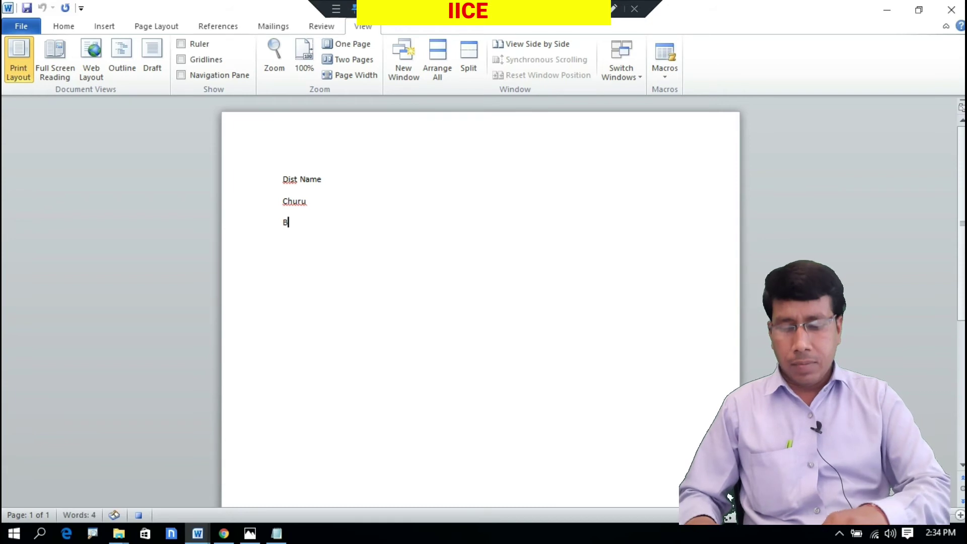
pyautogui.write('ikaner')
pyautogui.press('Return')
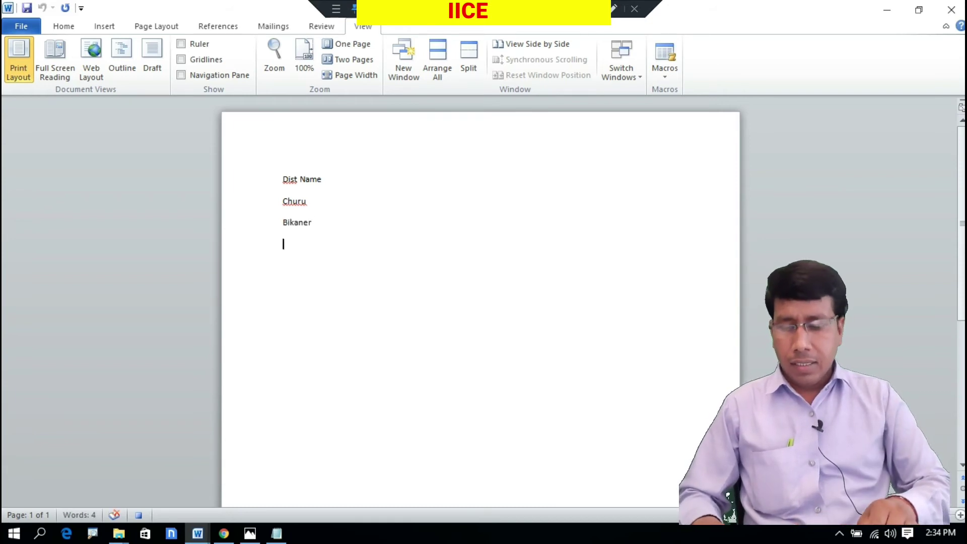
pyautogui.write('Sikar')
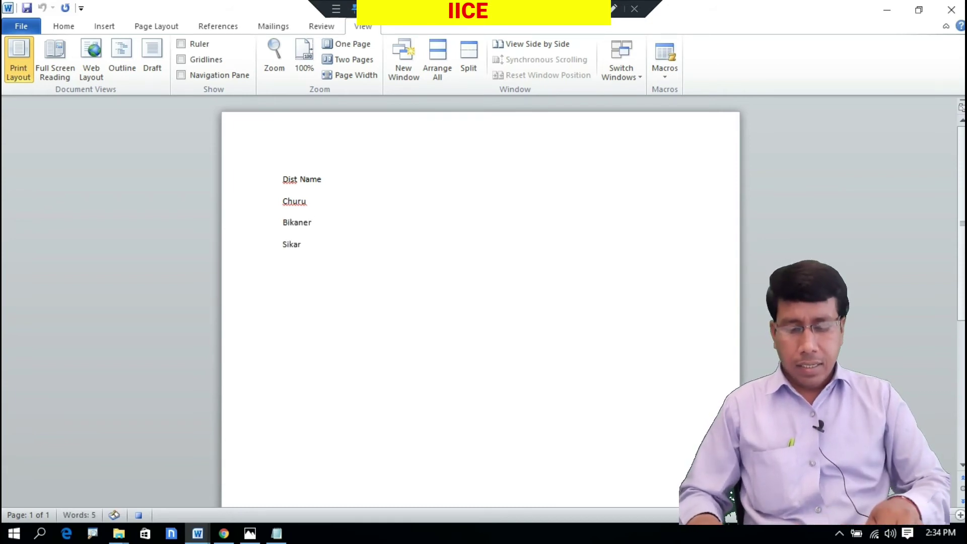
pyautogui.press('Return')
pyautogui.write('Ja')
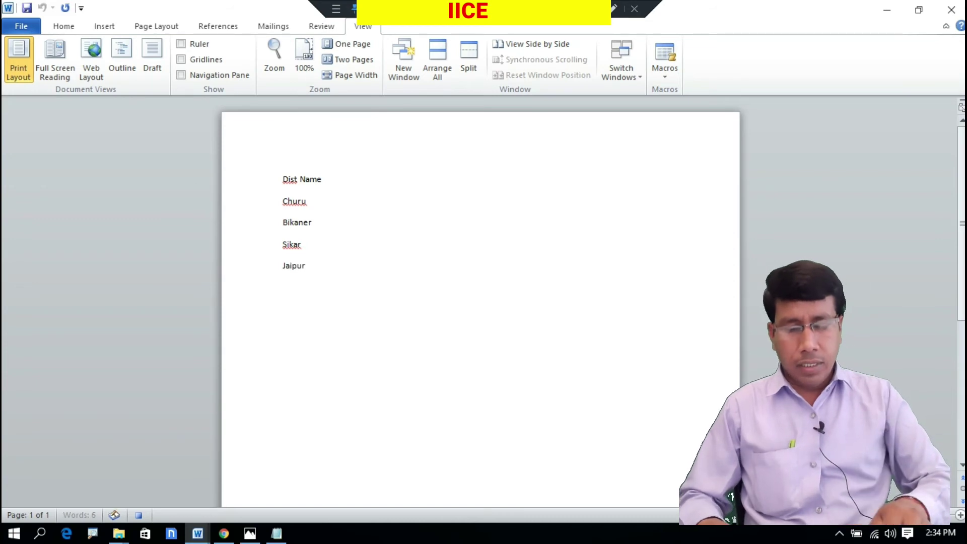
pyautogui.write('ipur')
pyautogui.press('Return')
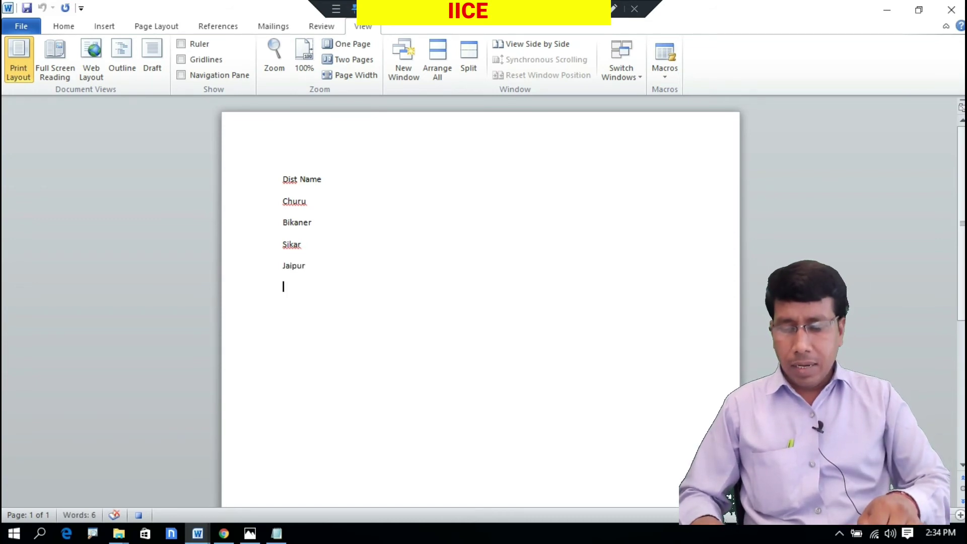
# - Continue the district list with JJN, Jodhpur and Udipur on separate lines, ending with an empty line
pyautogui.write('JJN')
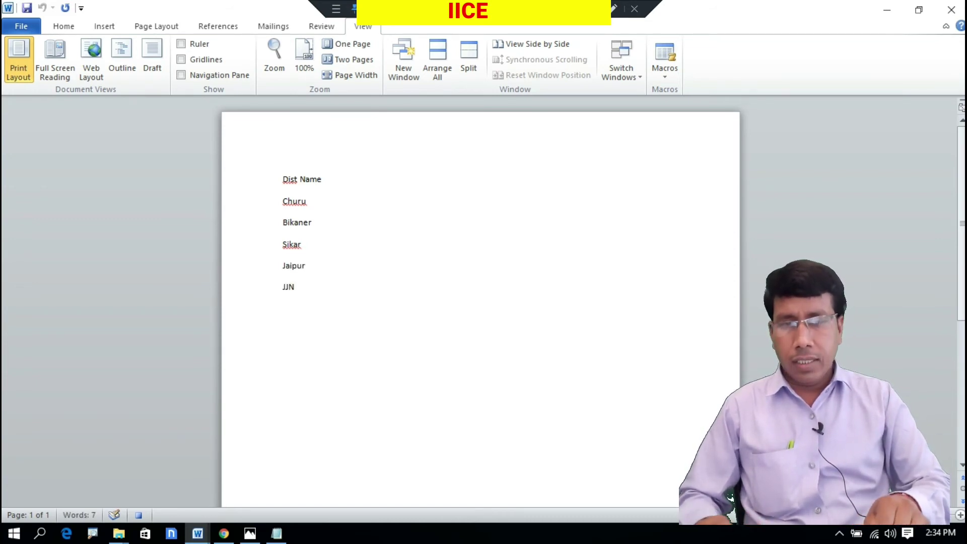
pyautogui.press('Return')
pyautogui.write('Jod')
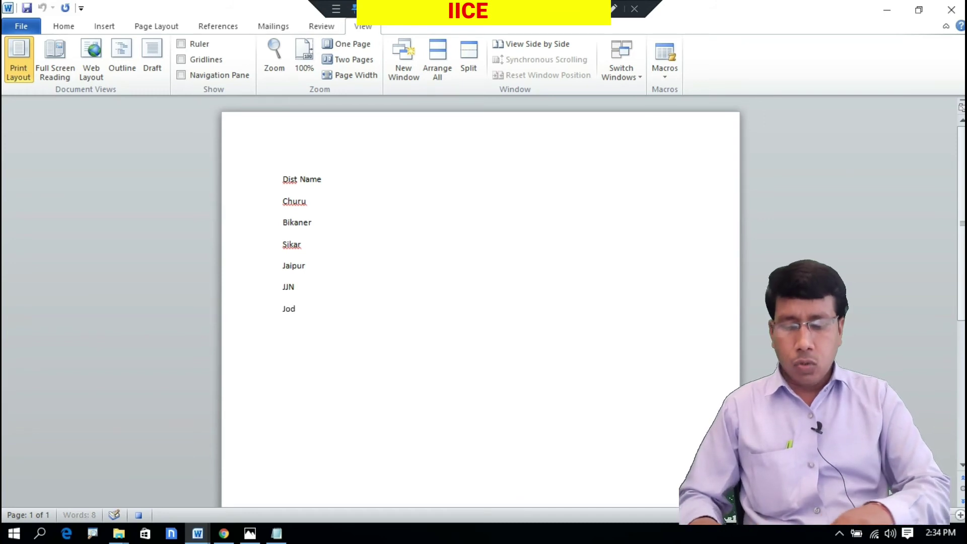
pyautogui.write('hpur')
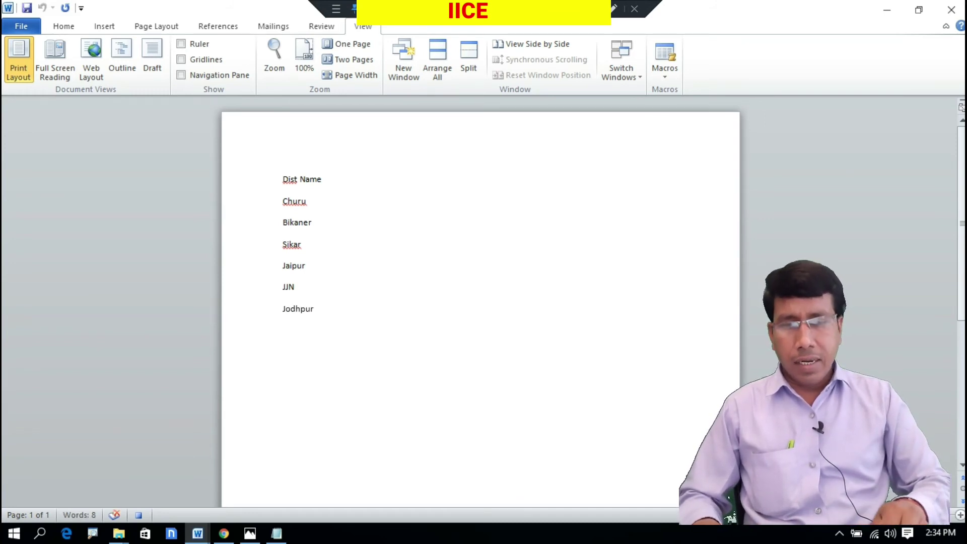
pyautogui.press('Return')
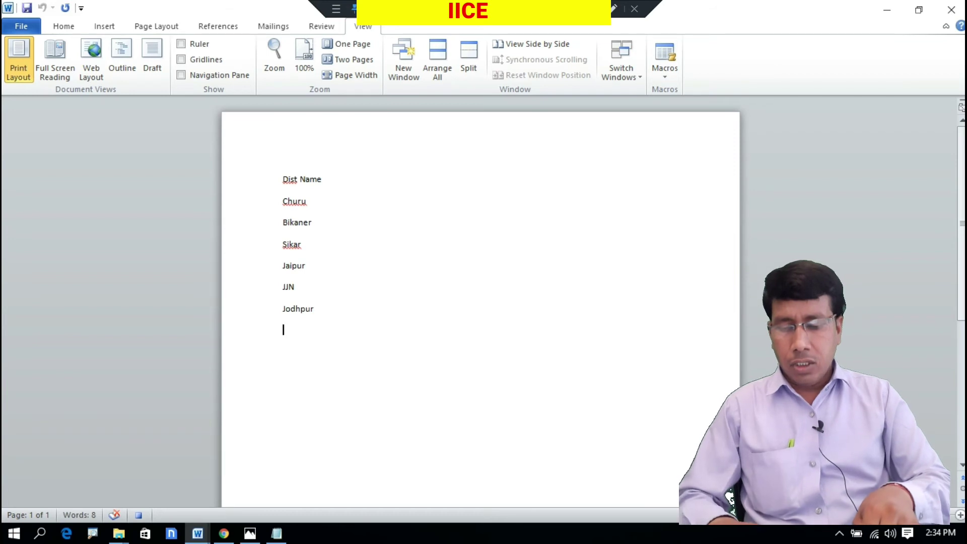
pyautogui.write('Udi')
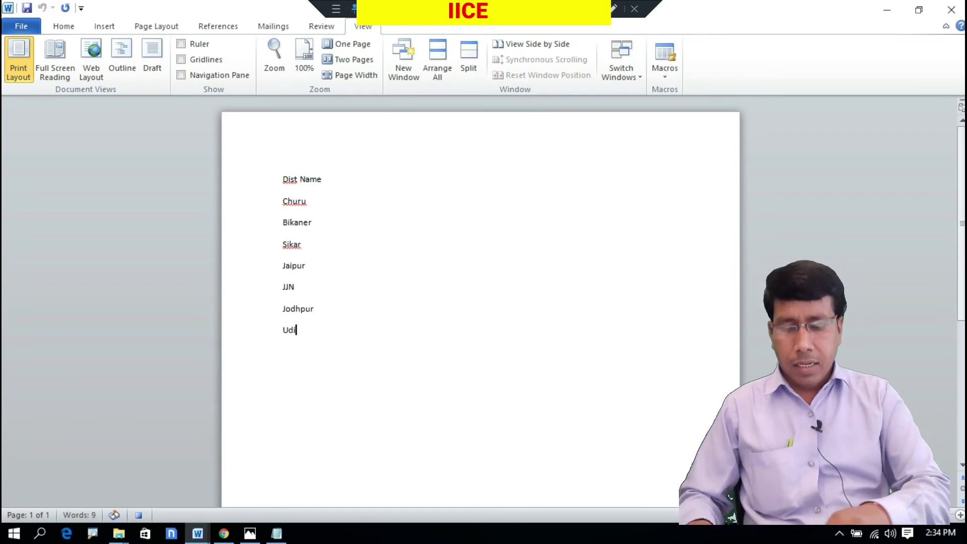
pyautogui.write('pur')
pyautogui.press('Return')
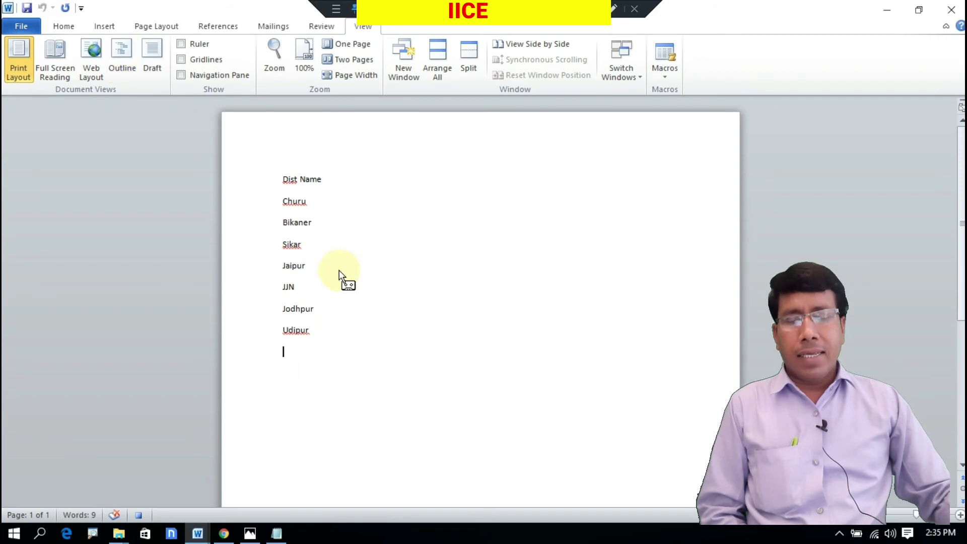
# - Stop recording the macro and look over the district list in the document
pyautogui.click(667, 76)
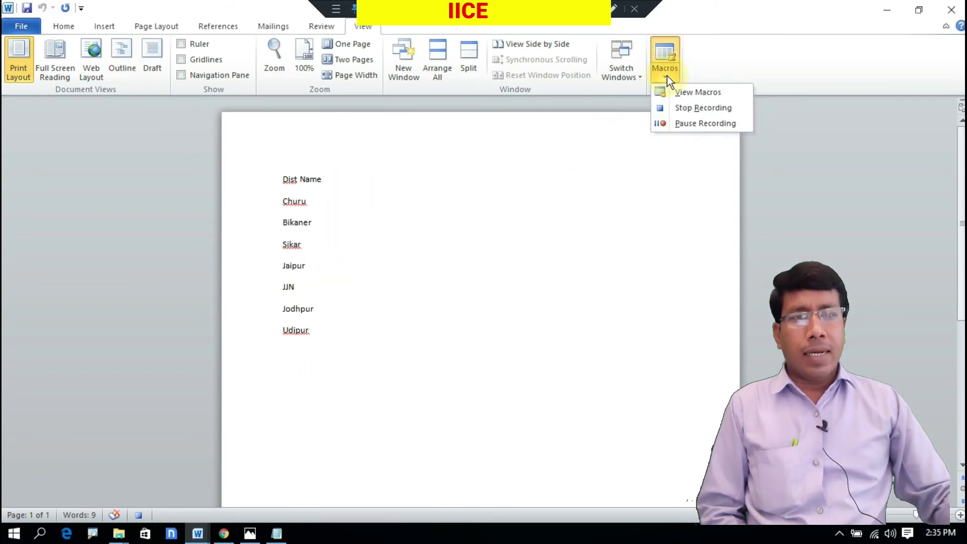
pyautogui.click(686, 107)
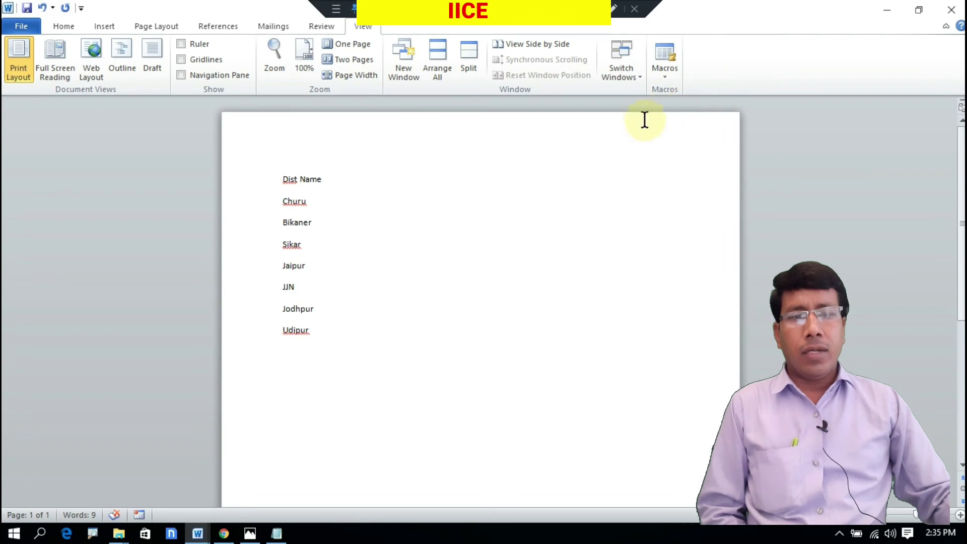
pyautogui.scroll(-2, 330, 268)
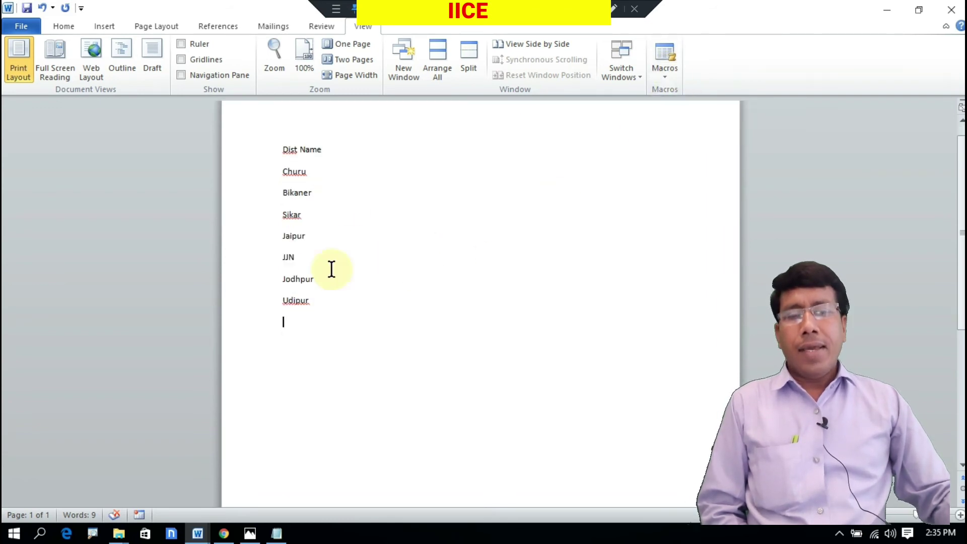
pyautogui.scroll(2, 466, 305)
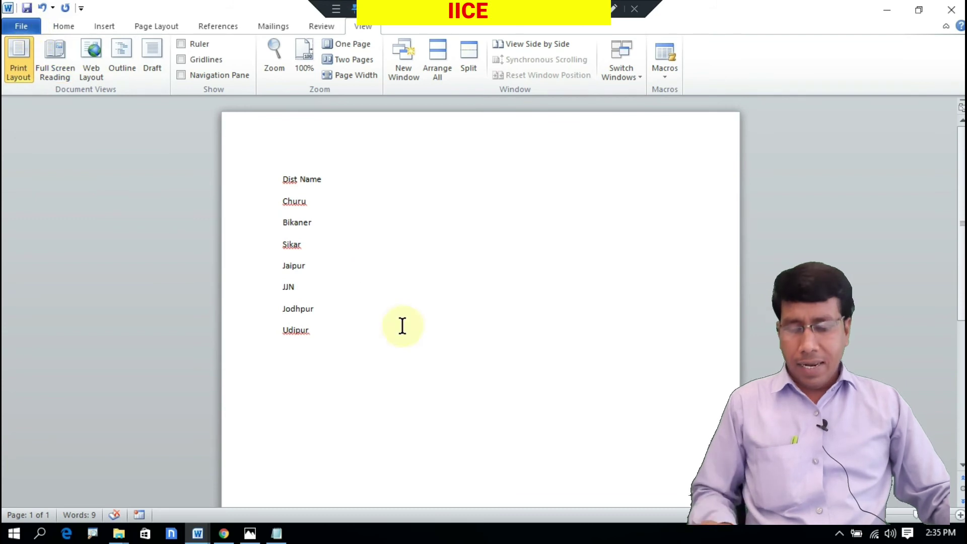
# - Create a new blank document and run the iice macro to insert the district list
pyautogui.hotkey('ctrl', 'n')
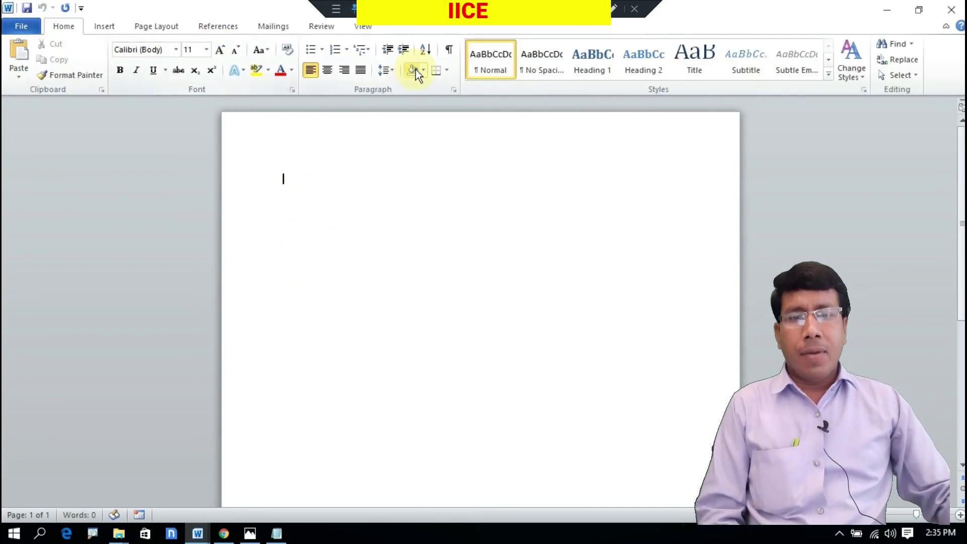
pyautogui.click(364, 26)
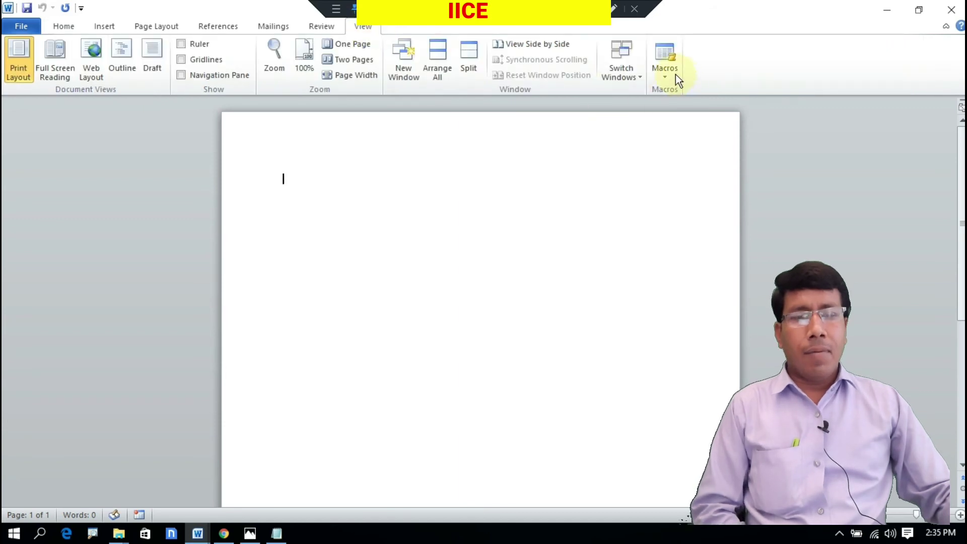
pyautogui.click(661, 71)
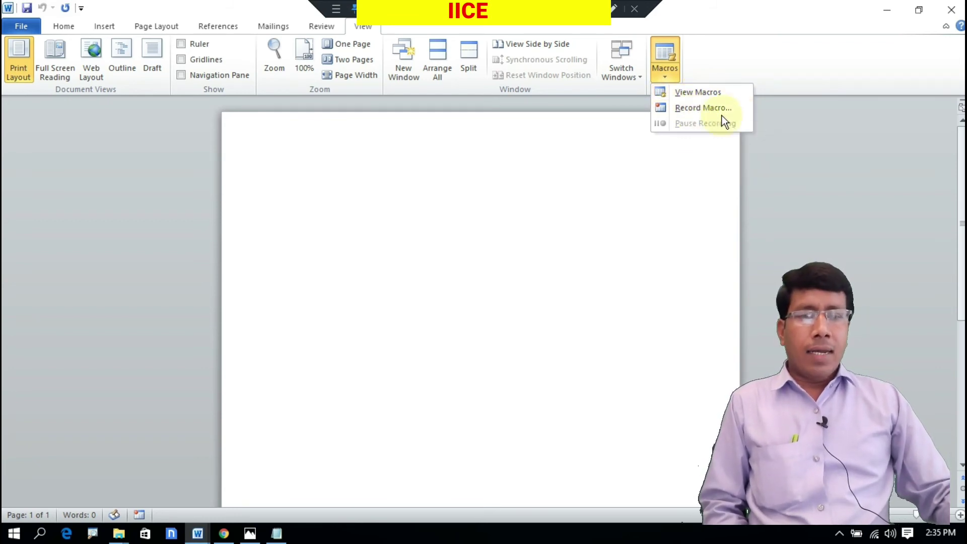
pyautogui.click(704, 91)
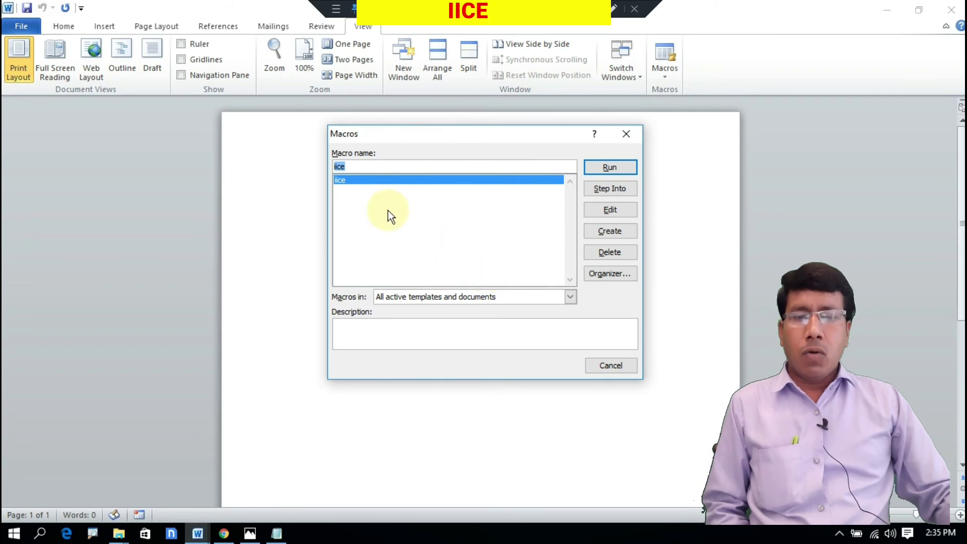
pyautogui.click(612, 172)
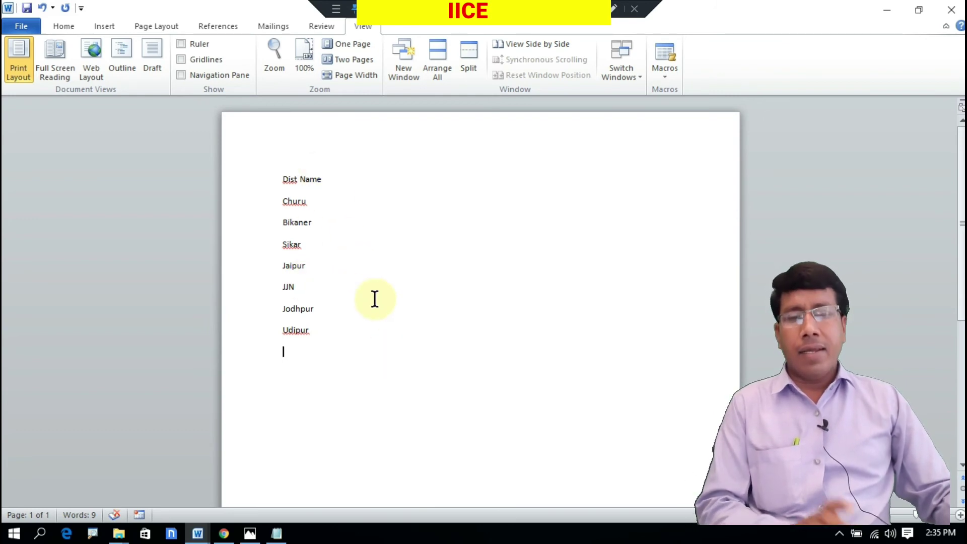
# - Run the iice macro again to add a second district list, separated from the first by an empty line
pyautogui.click(665, 71)
pyautogui.click(675, 92)
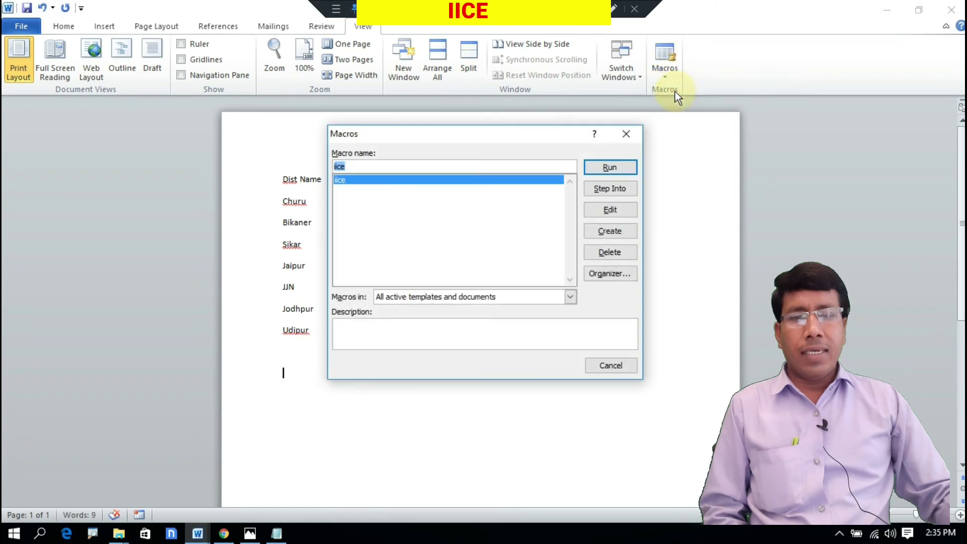
pyautogui.click(609, 167)
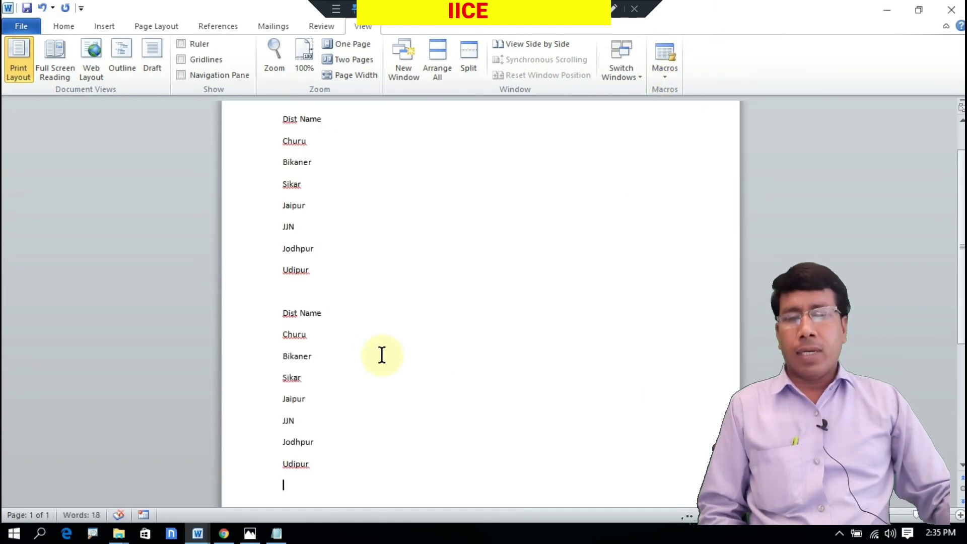
pyautogui.scroll(1, 675, 264)
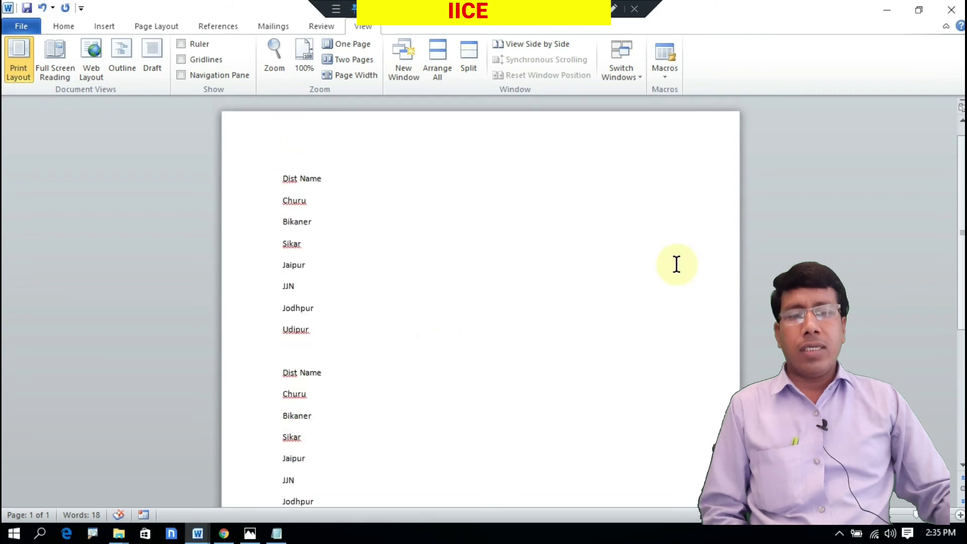
# - Insert a third district list on the empty line below the second one using the macro's assigned keyboard shortcut
pyautogui.click(665, 78)
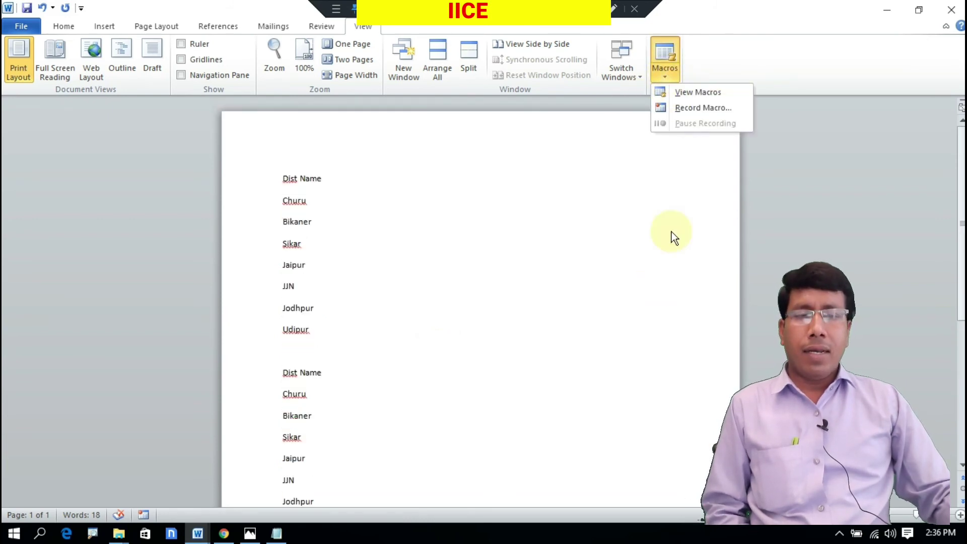
pyautogui.click(625, 207)
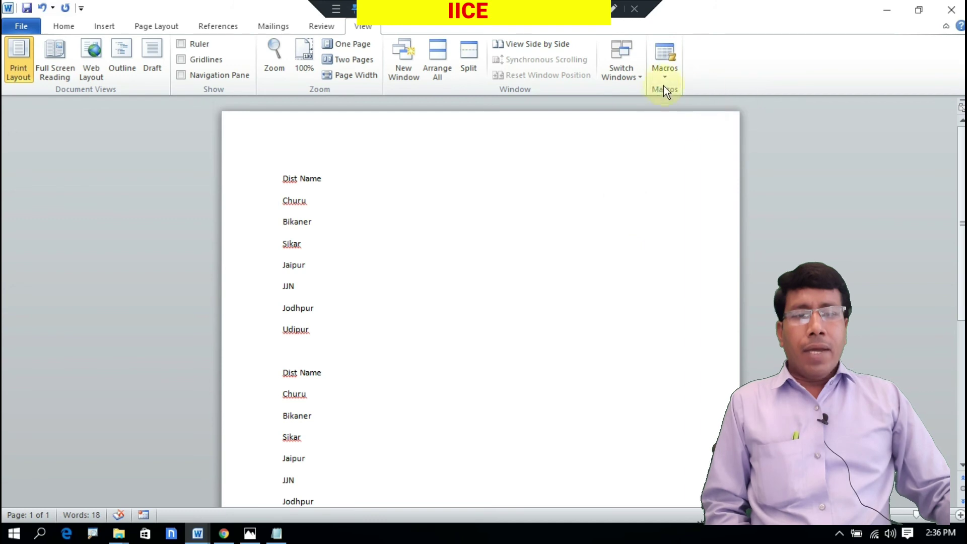
pyautogui.scroll(-3, 449, 257)
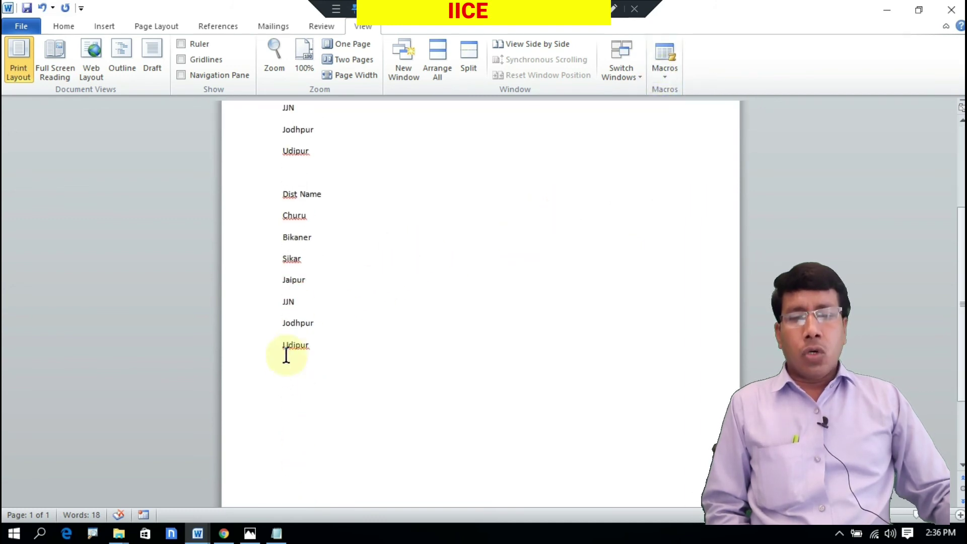
pyautogui.click(398, 365)
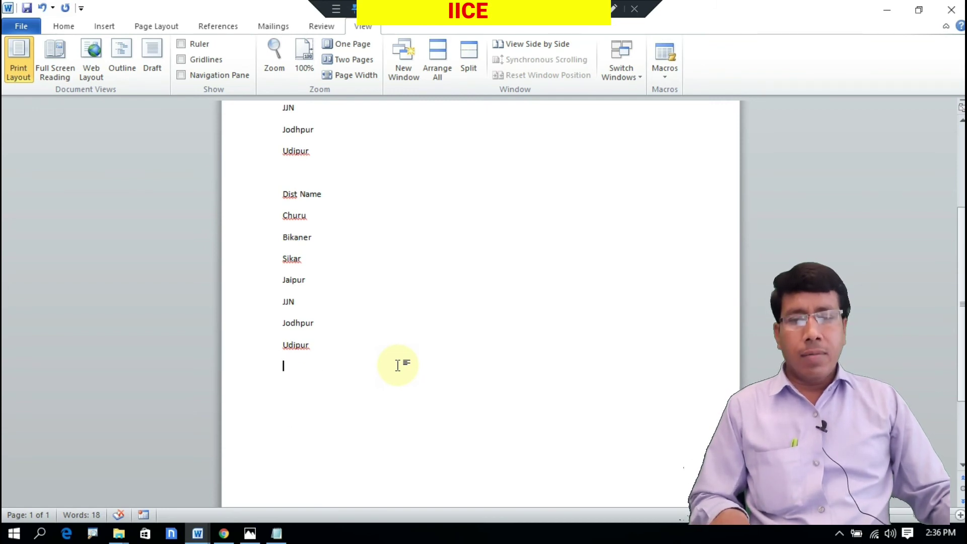
pyautogui.hotkey('ctrl', 'Return')
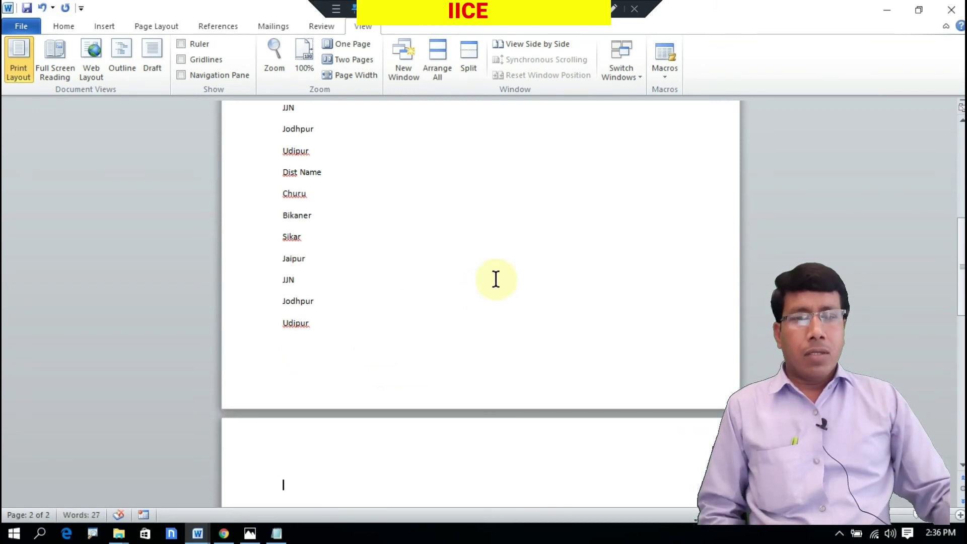
pyautogui.scroll(2, 562, 247)
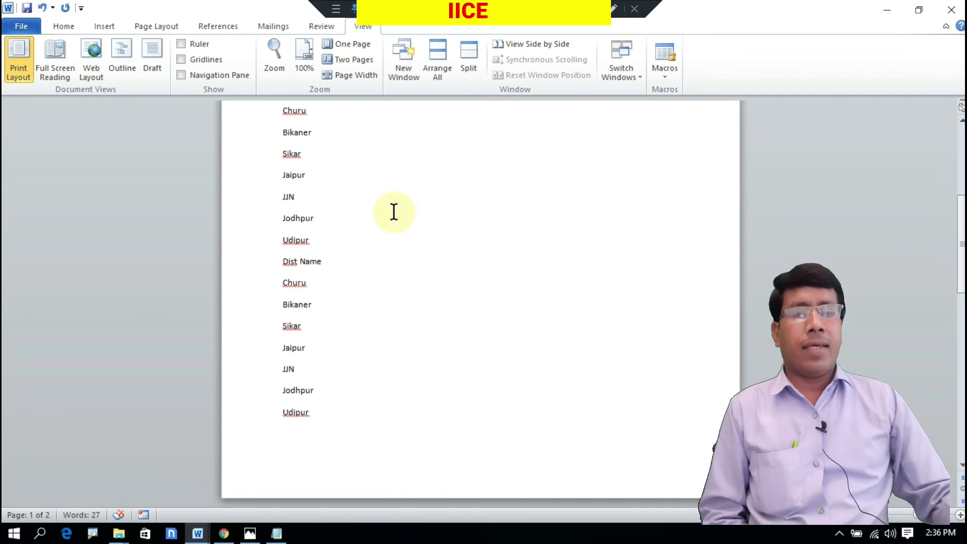
# - Delete the iice macro, confirm the deletion and close the list of macros
pyautogui.click(664, 76)
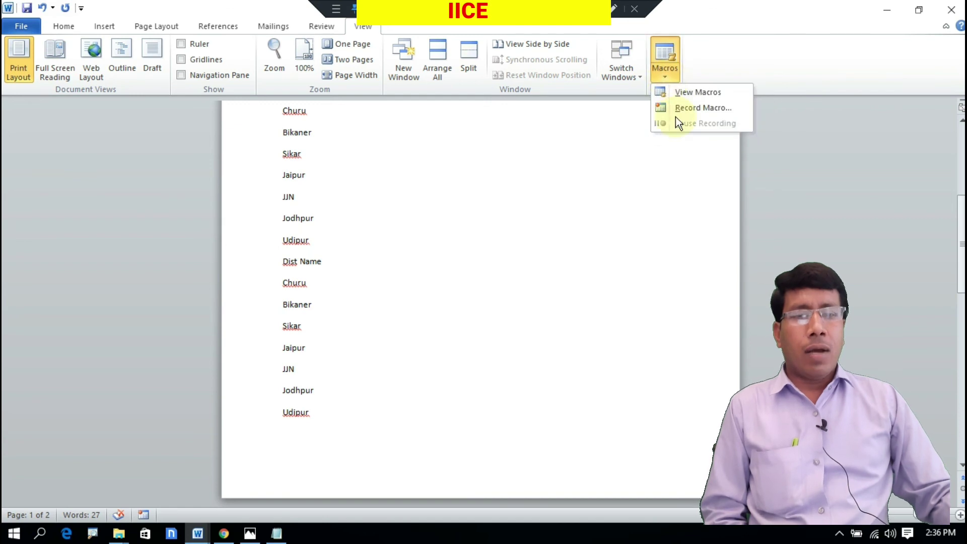
pyautogui.click(684, 94)
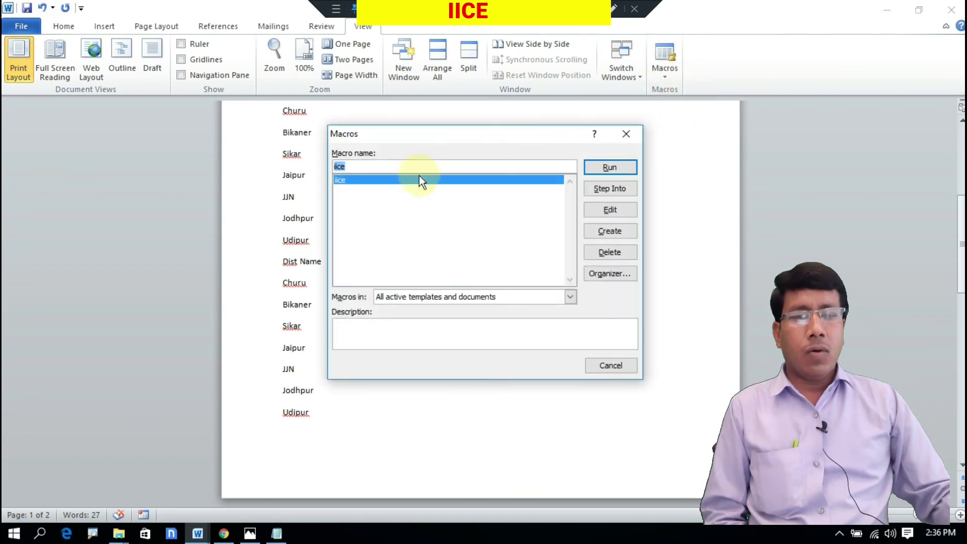
pyautogui.click(610, 251)
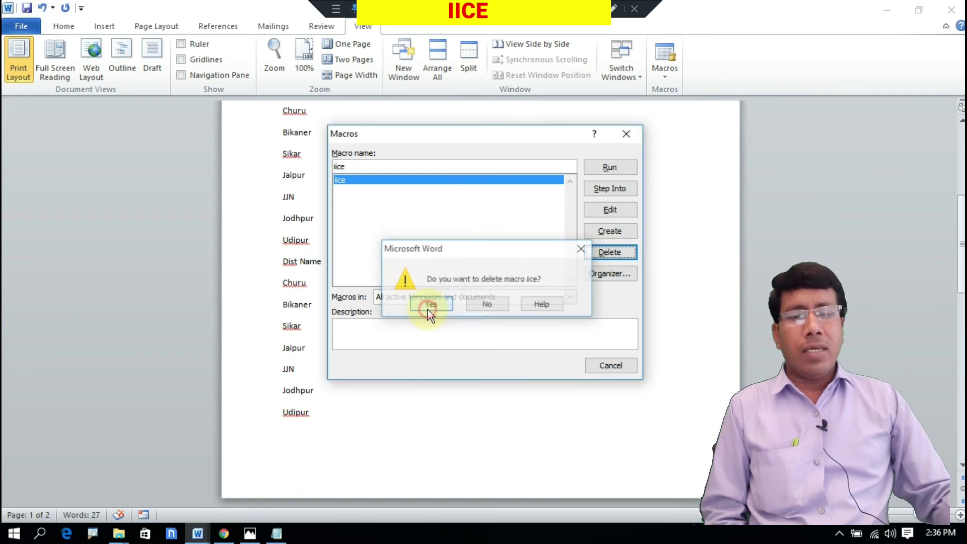
pyautogui.click(429, 304)
pyautogui.click(610, 366)
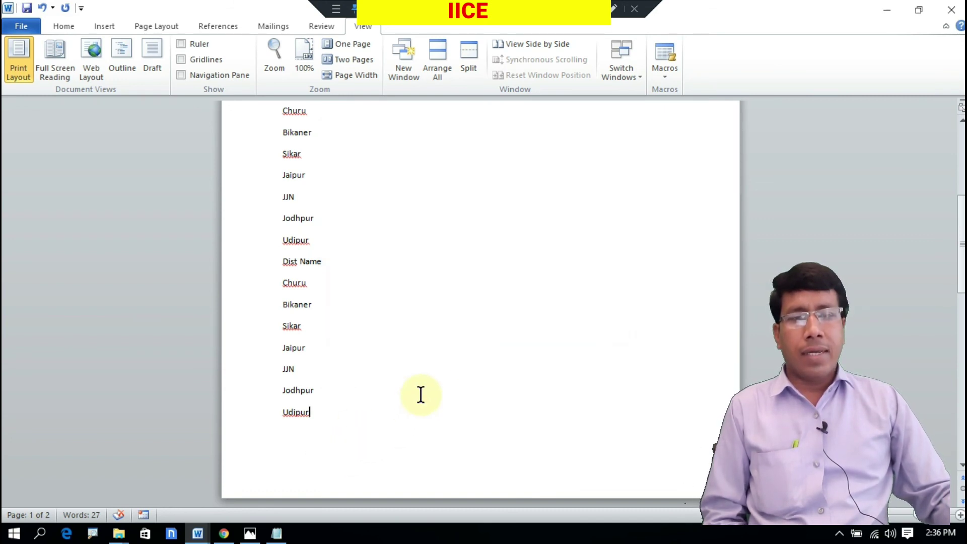
# - Check the list of macros in all active templates and documents for the deleted iice macro, then close it
pyautogui.click(666, 78)
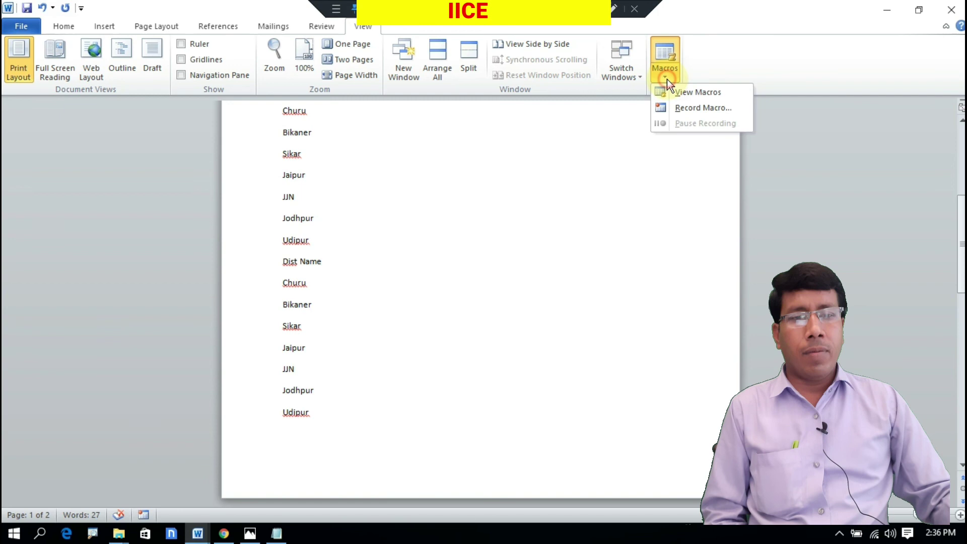
pyautogui.click(690, 93)
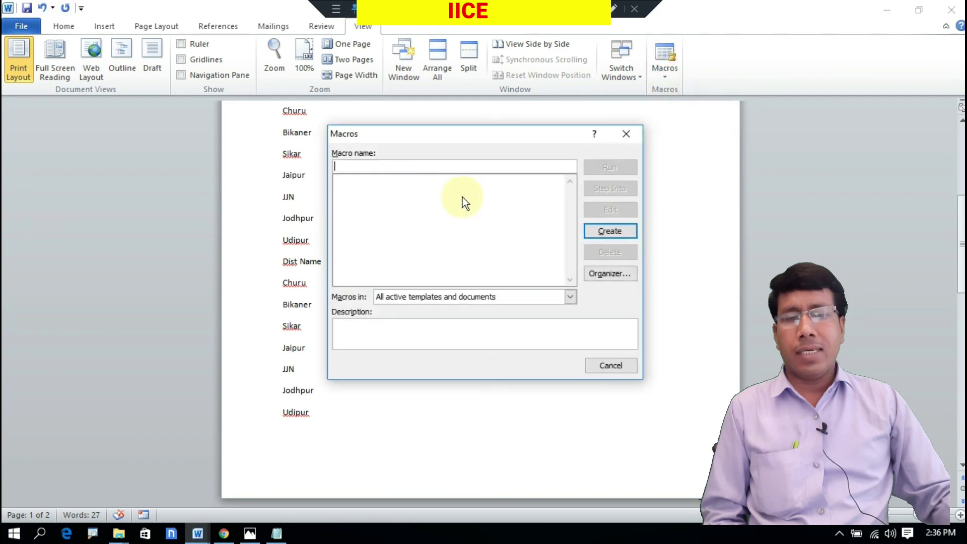
pyautogui.click(603, 366)
# - Display the mailing and mail merge commands
pyautogui.scroll(-1, 524, 342)
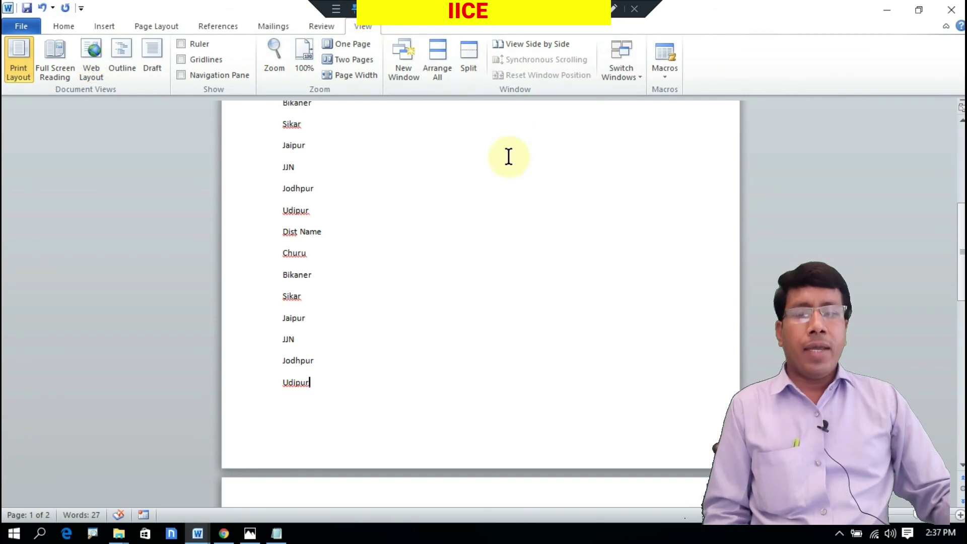
pyautogui.click(273, 27)
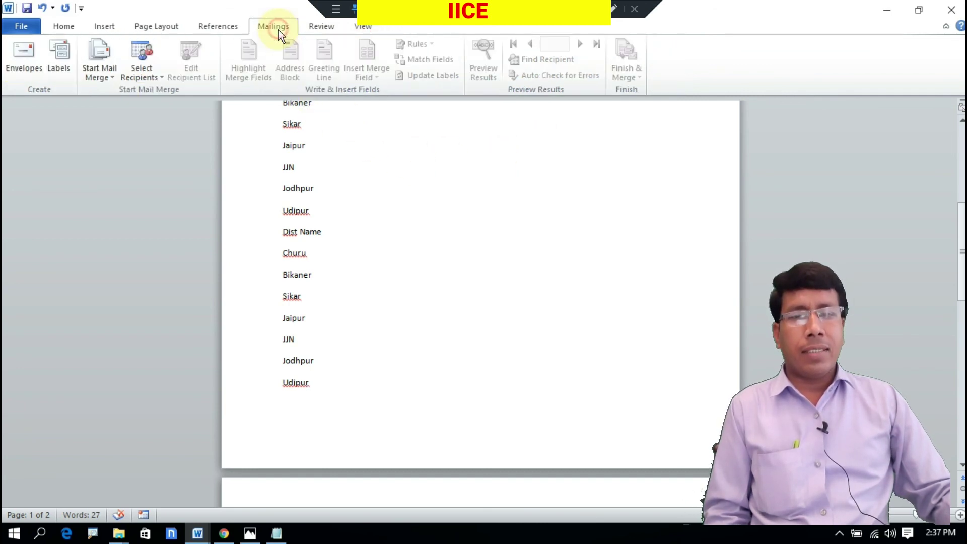